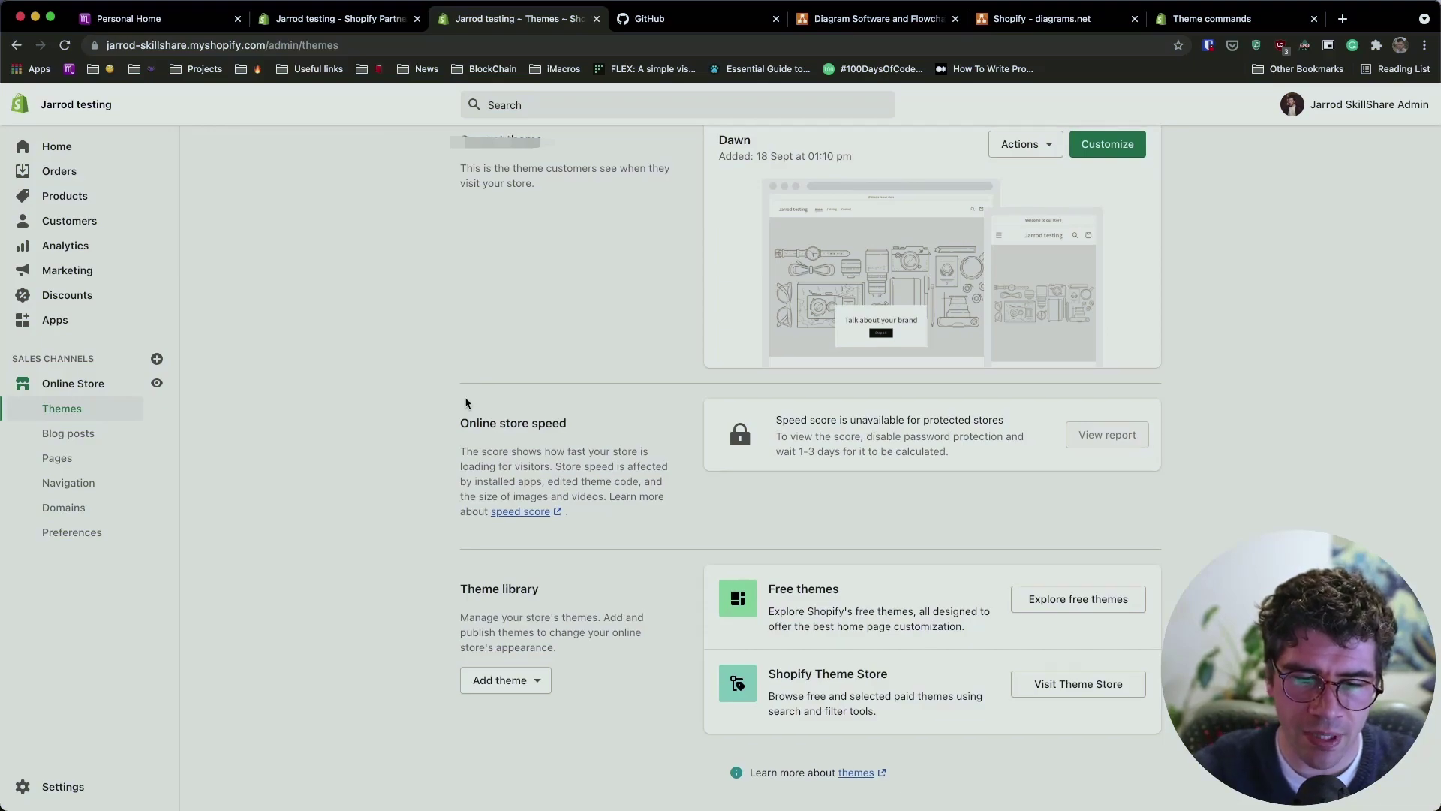
# Step: Bring up the terminal window over the Shopify Themes page with the ctrl+` hotkey
pyautogui.scroll(1, 465, 404)
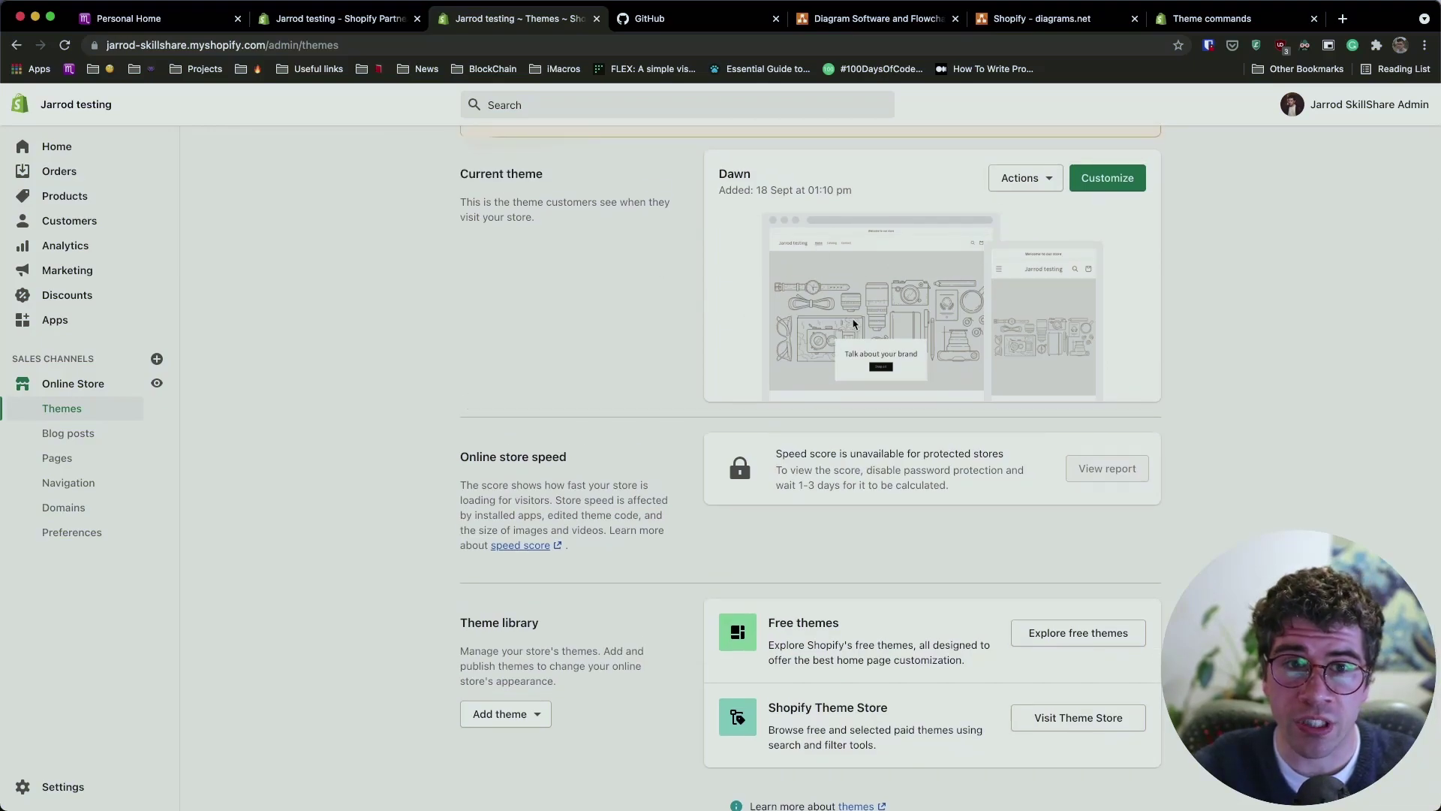
pyautogui.scroll(-1, 853, 323)
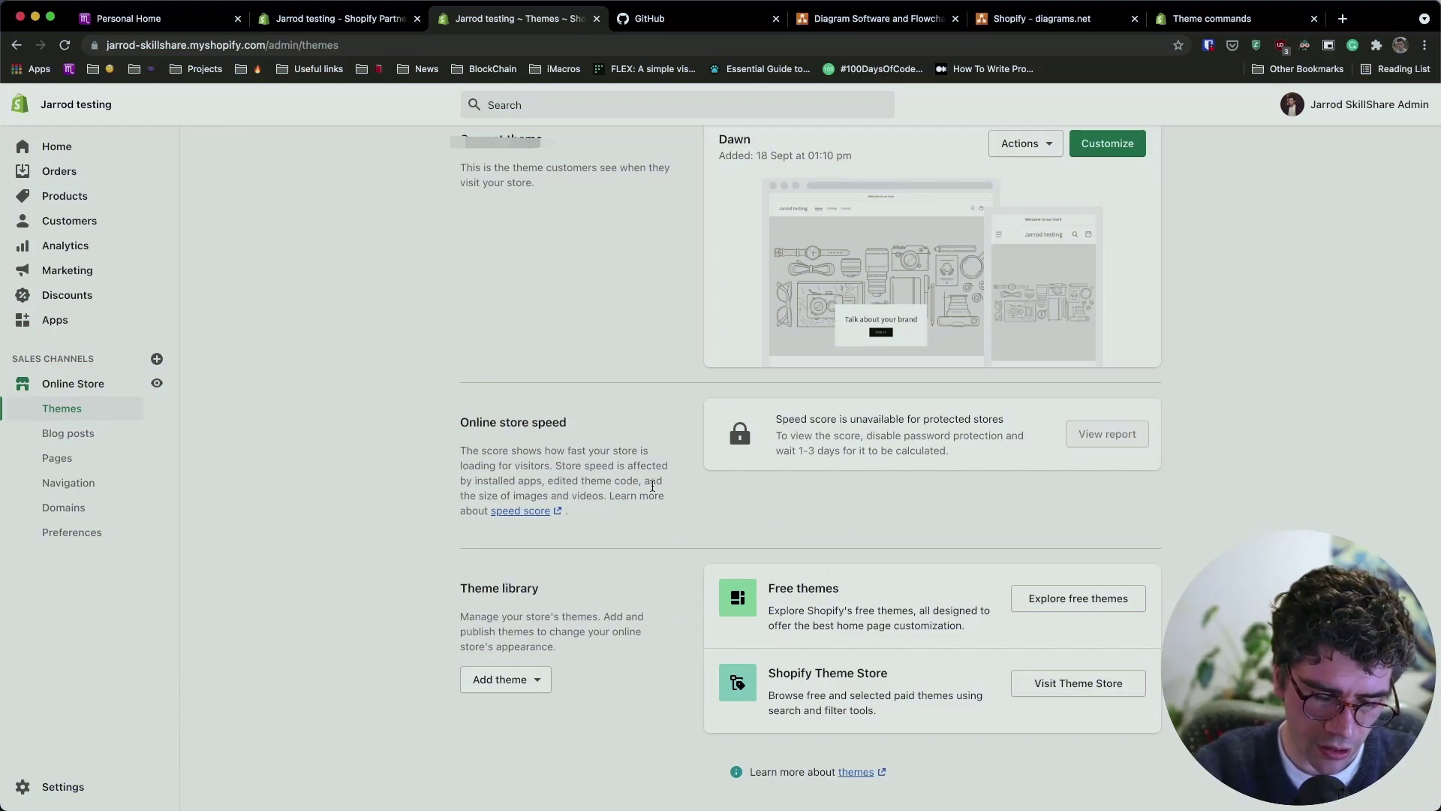
pyautogui.hotkey('ctrl', '`')
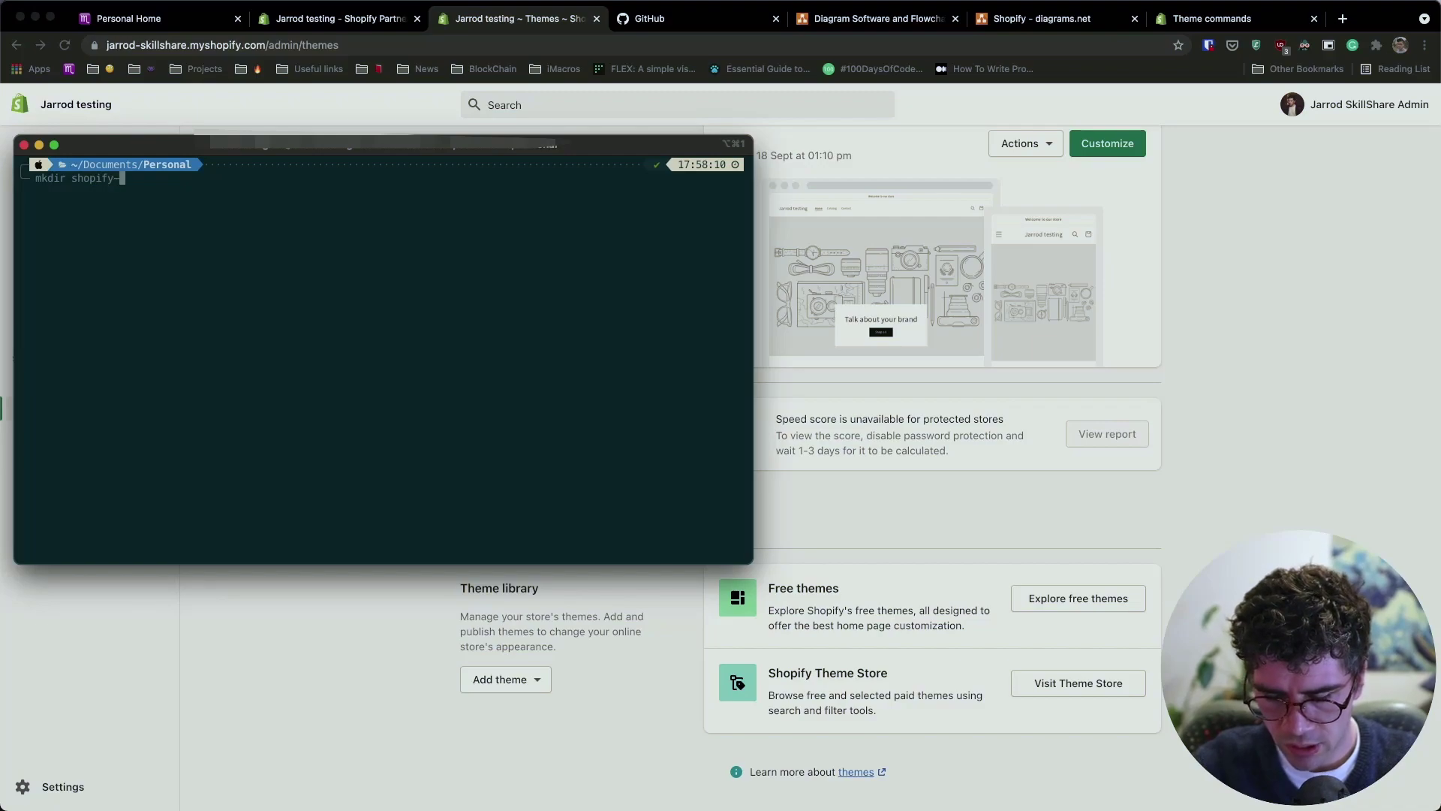
# Step: Create and git-initialize a shopify-git folder, then pull the live Dawn theme into it
pyautogui.press('Return')
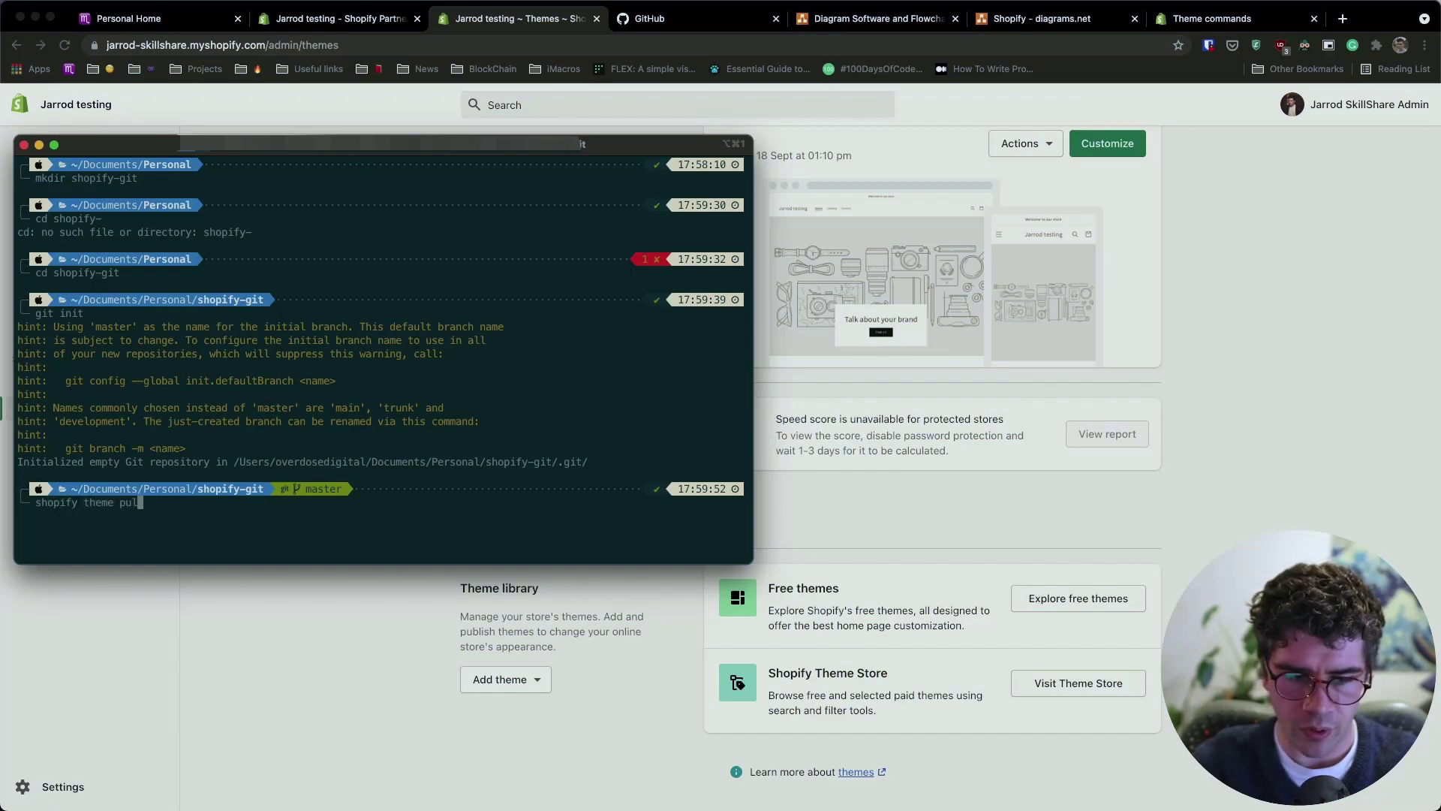
pyautogui.write('l')
pyautogui.press('Return')
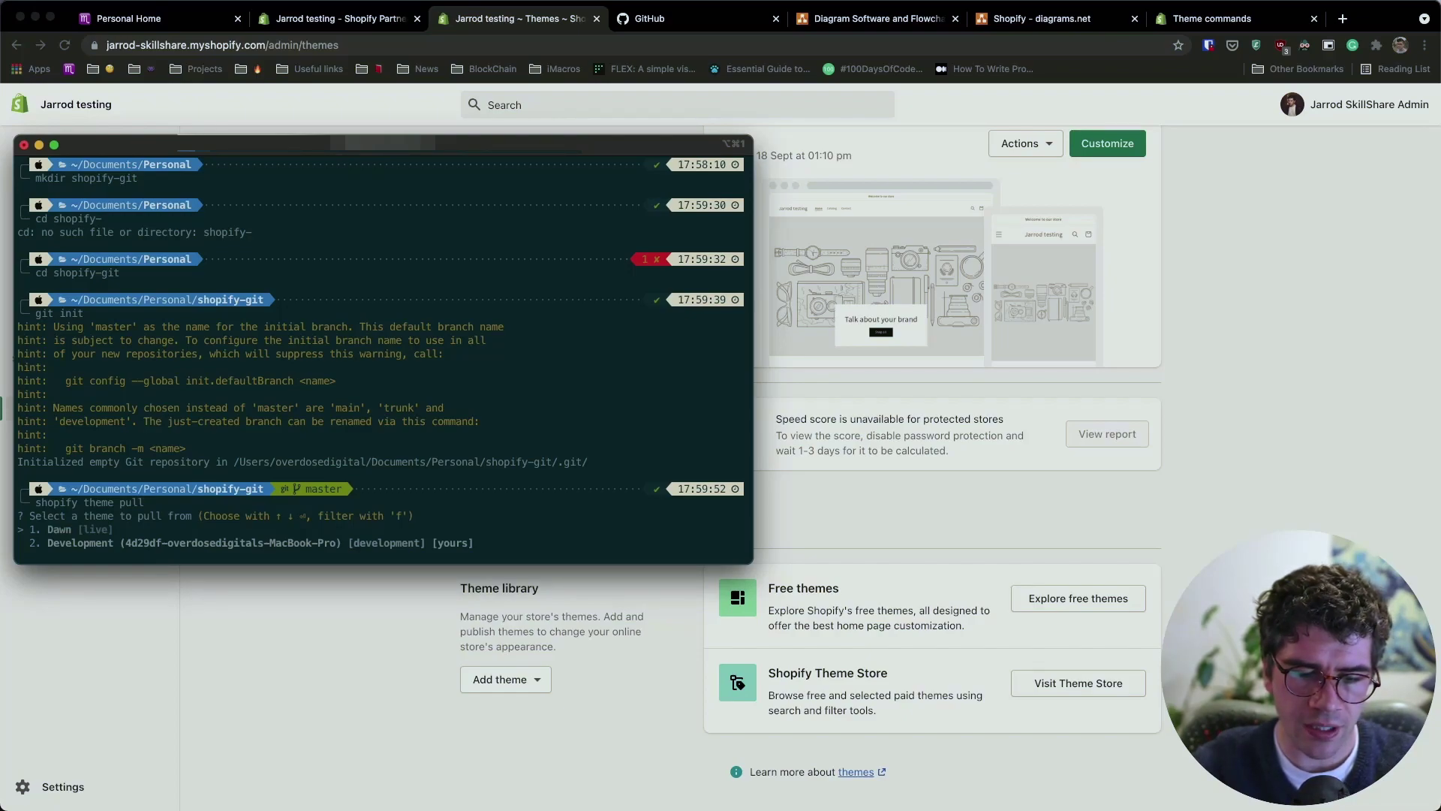
pyautogui.press('Return')
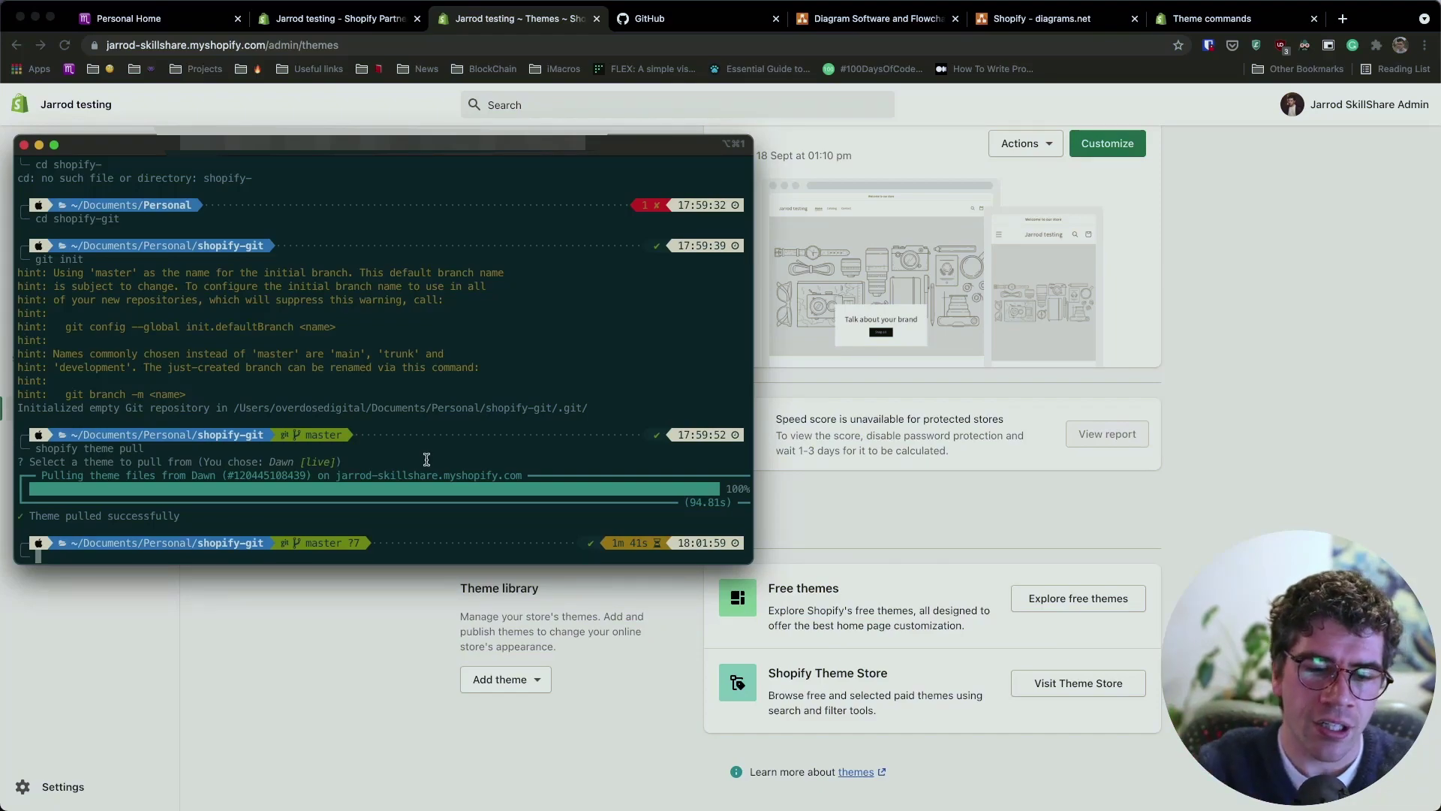
# Step: Create a private GitHub repository named 'shopify-git'
pyautogui.click(701, 24)
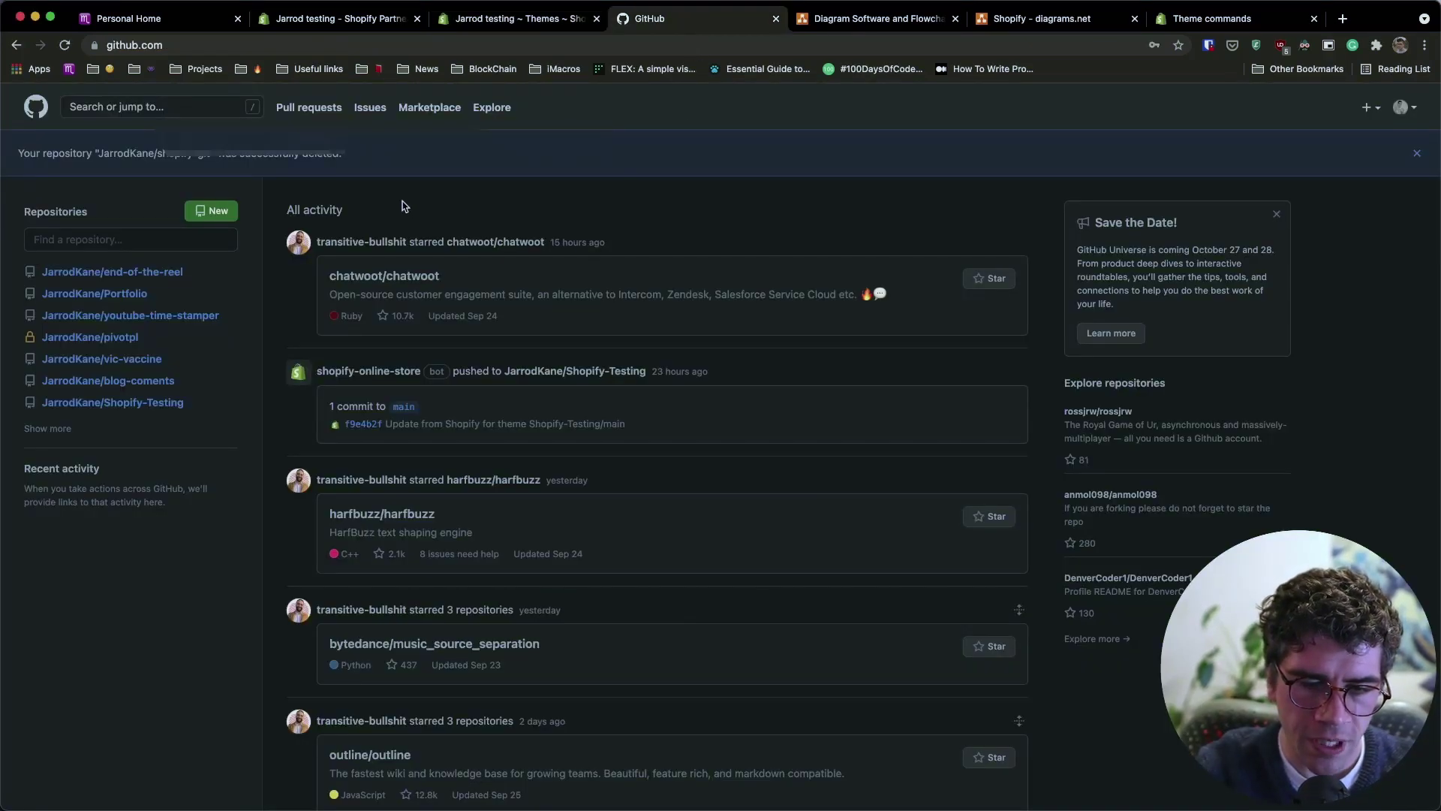
pyautogui.click(210, 210)
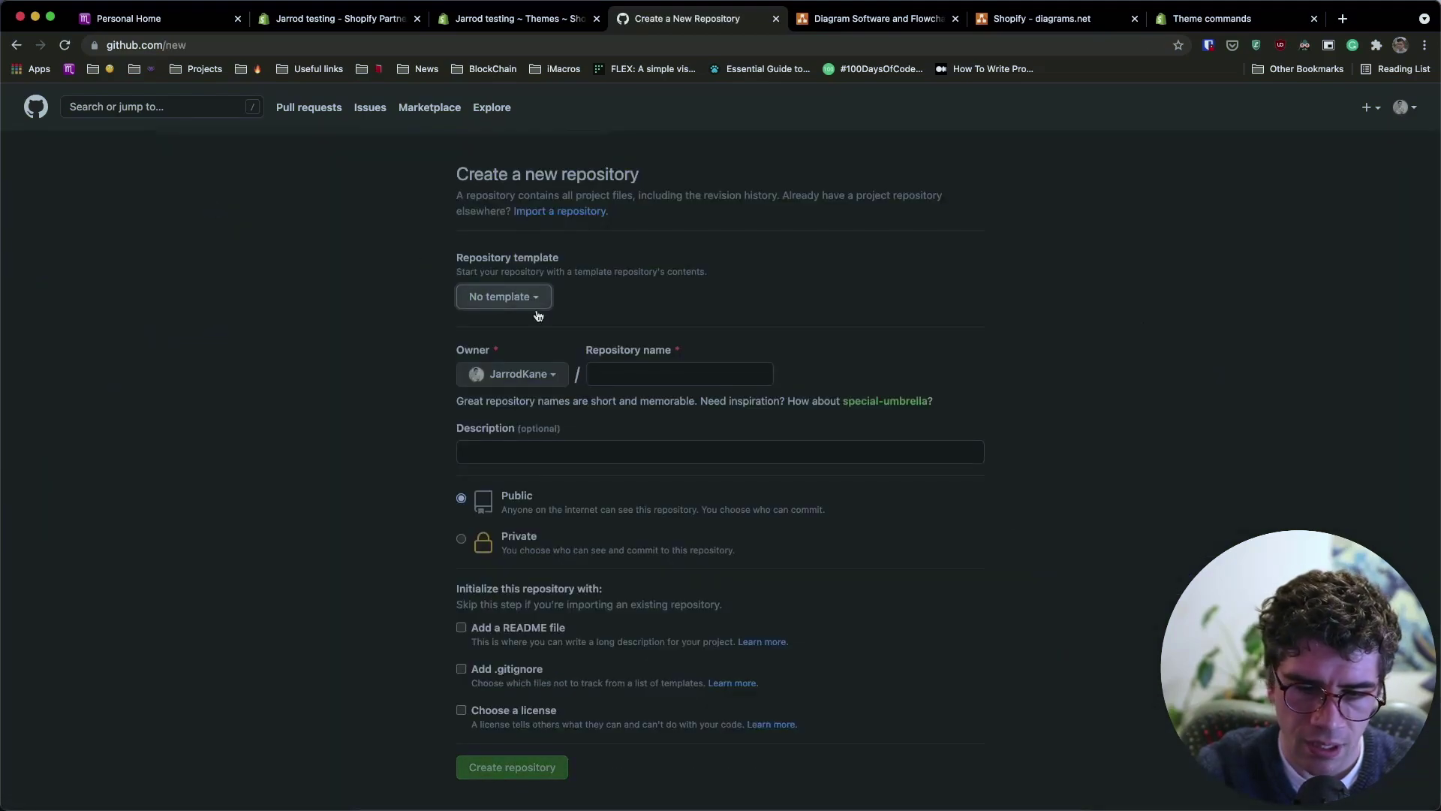
pyautogui.click(628, 366)
pyautogui.write('sh')
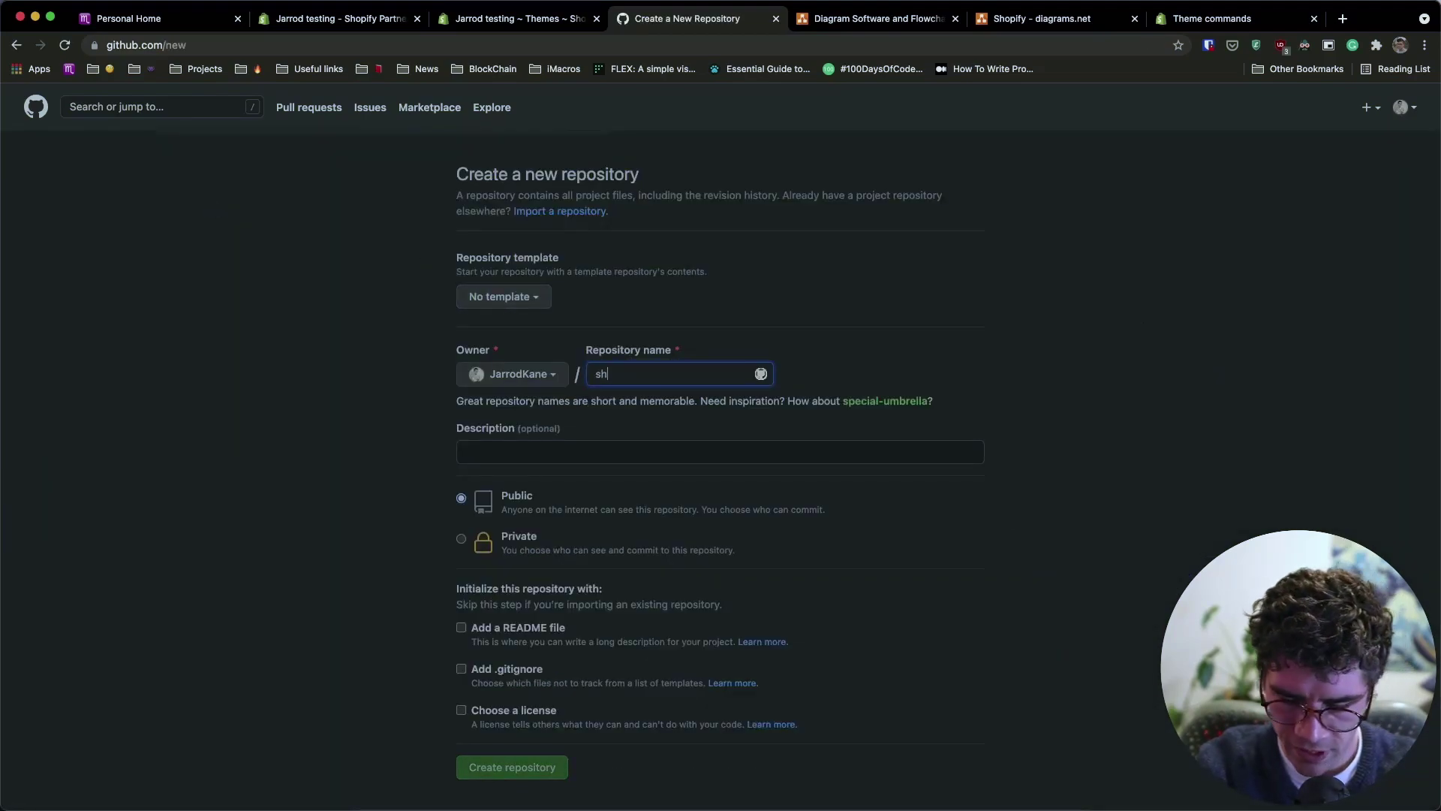
pyautogui.write('opify-git')
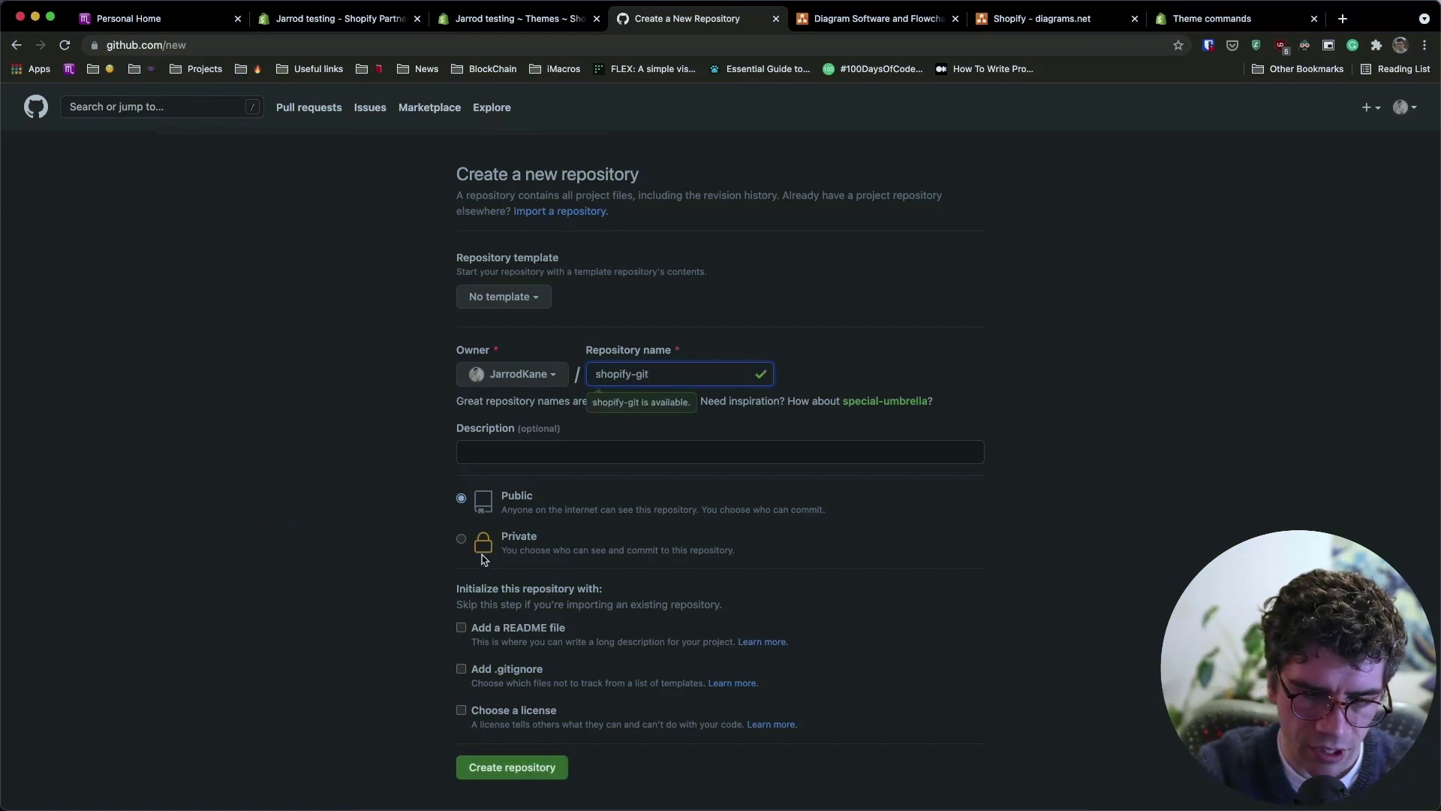
pyautogui.click(461, 539)
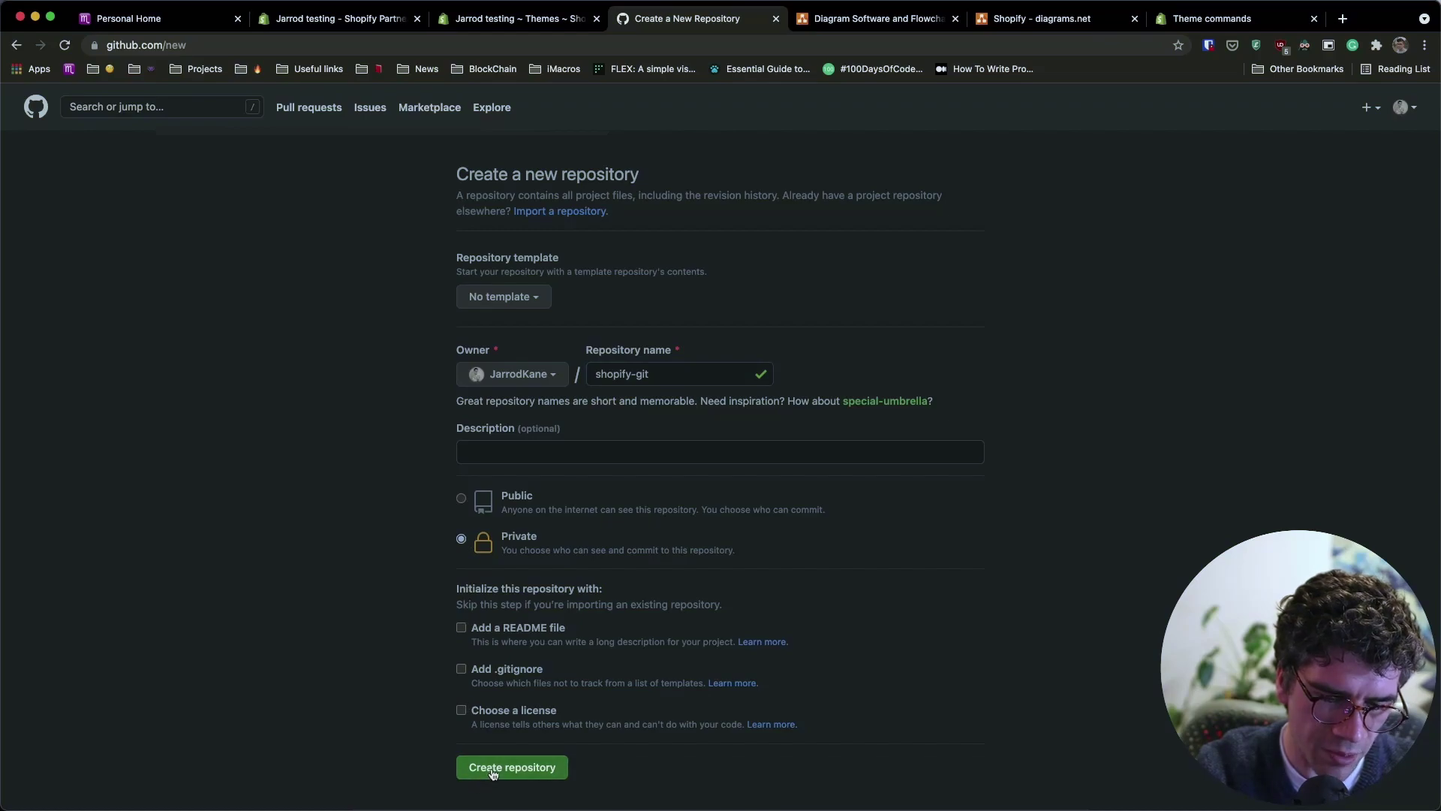
pyautogui.click(486, 772)
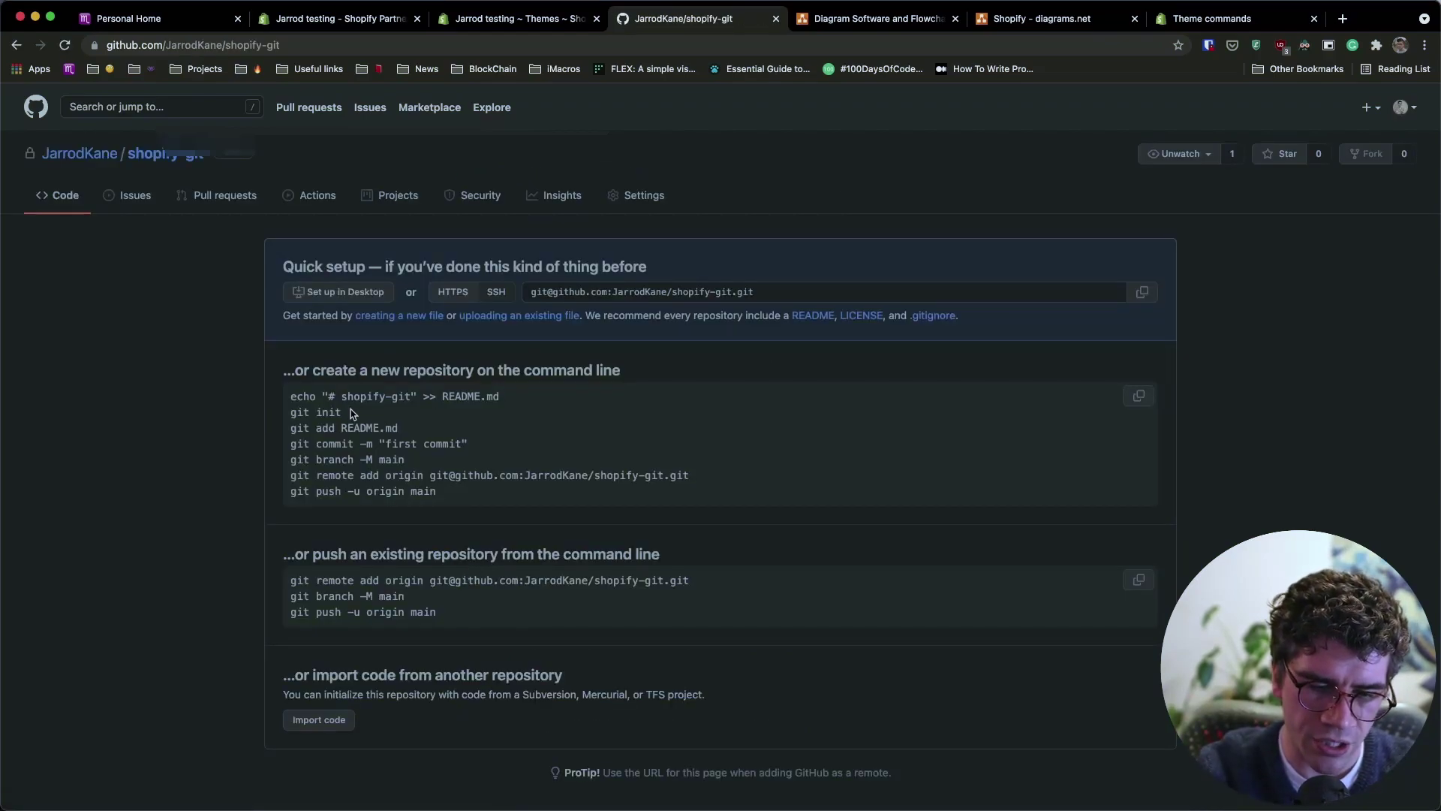
# Step: Stage all pulled theme files and commit them with the message 'initial commit'
pyautogui.hotkey('ctrl', 'alt', 'Right')
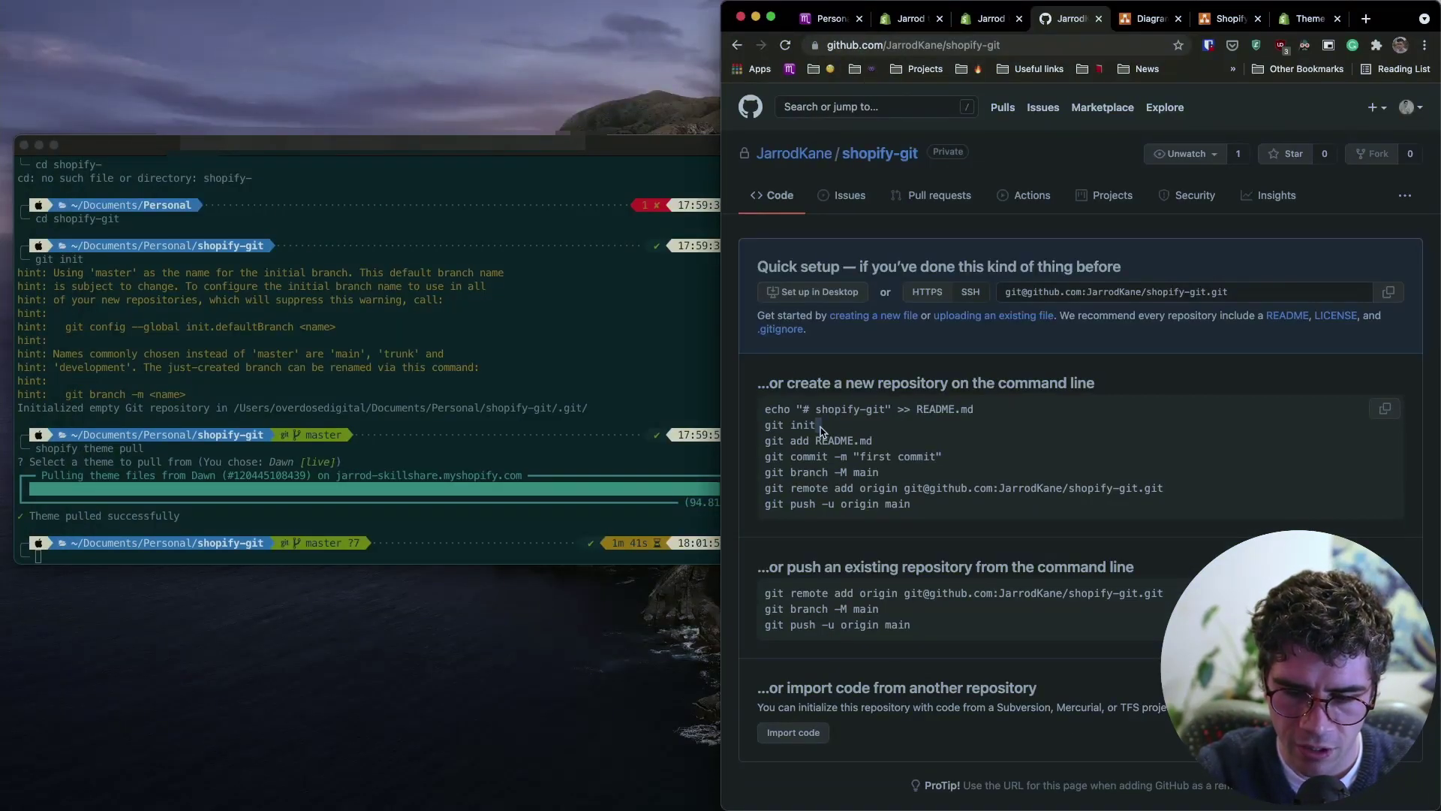
pyautogui.click(569, 430)
pyautogui.write('git add .')
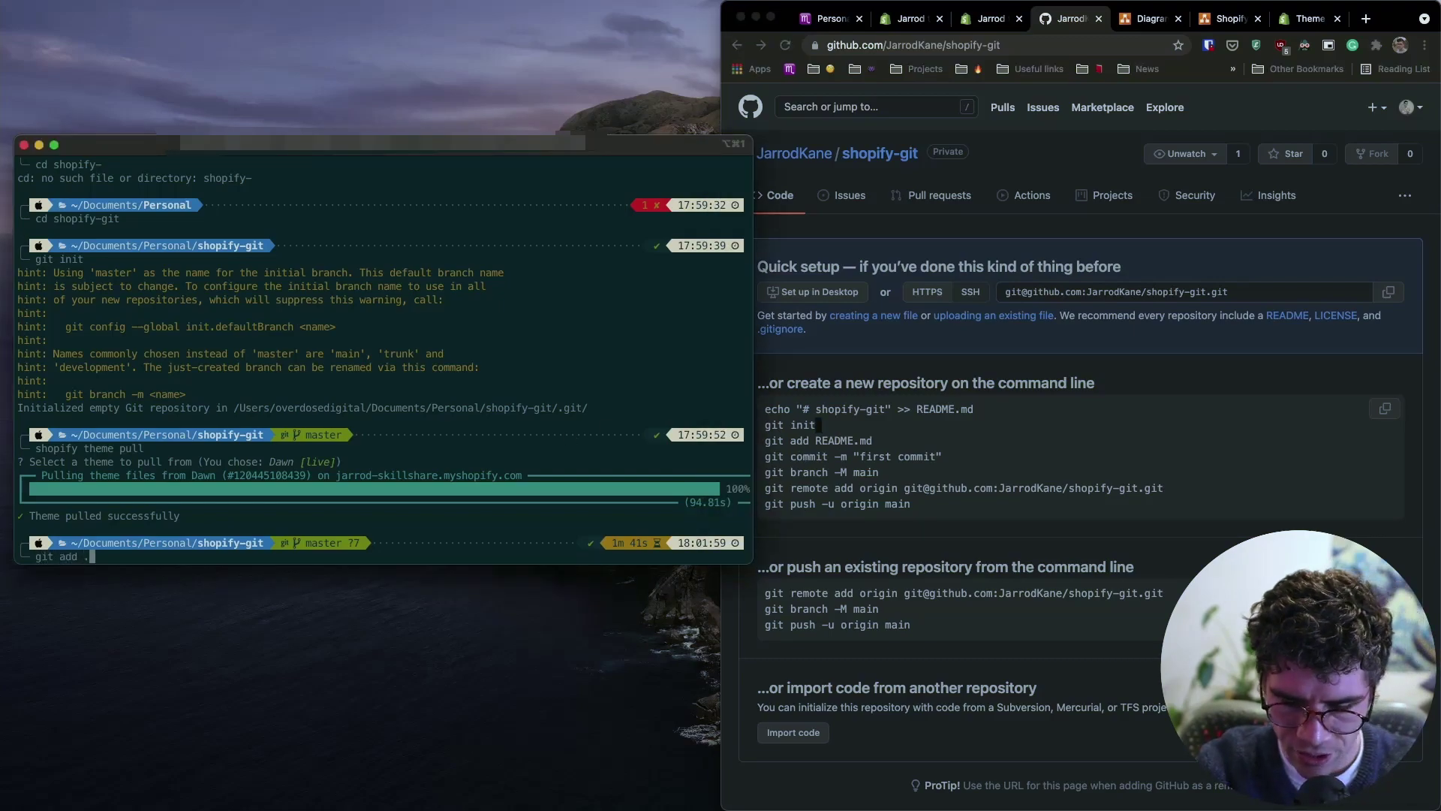
pyautogui.press('Return')
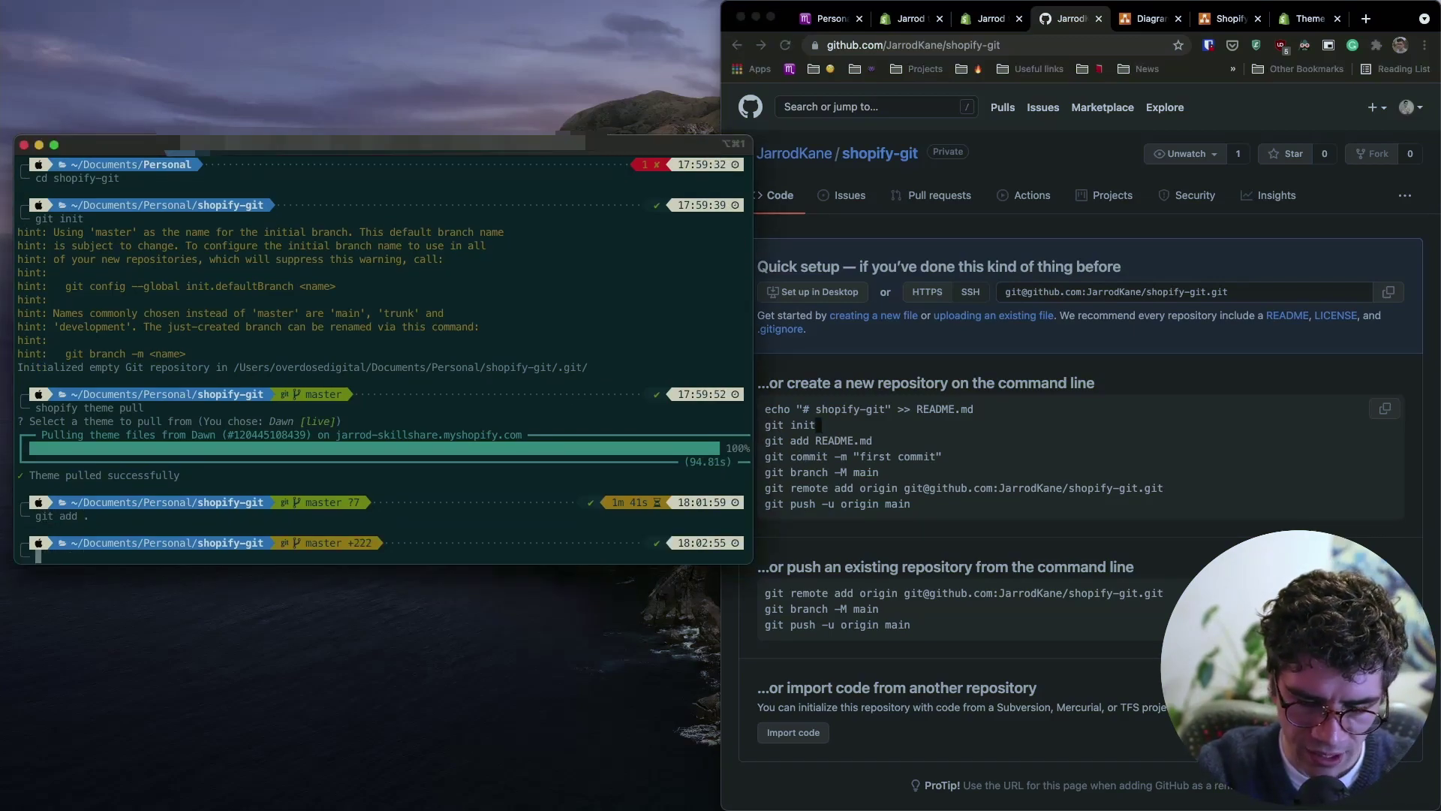
pyautogui.write('git commit -')
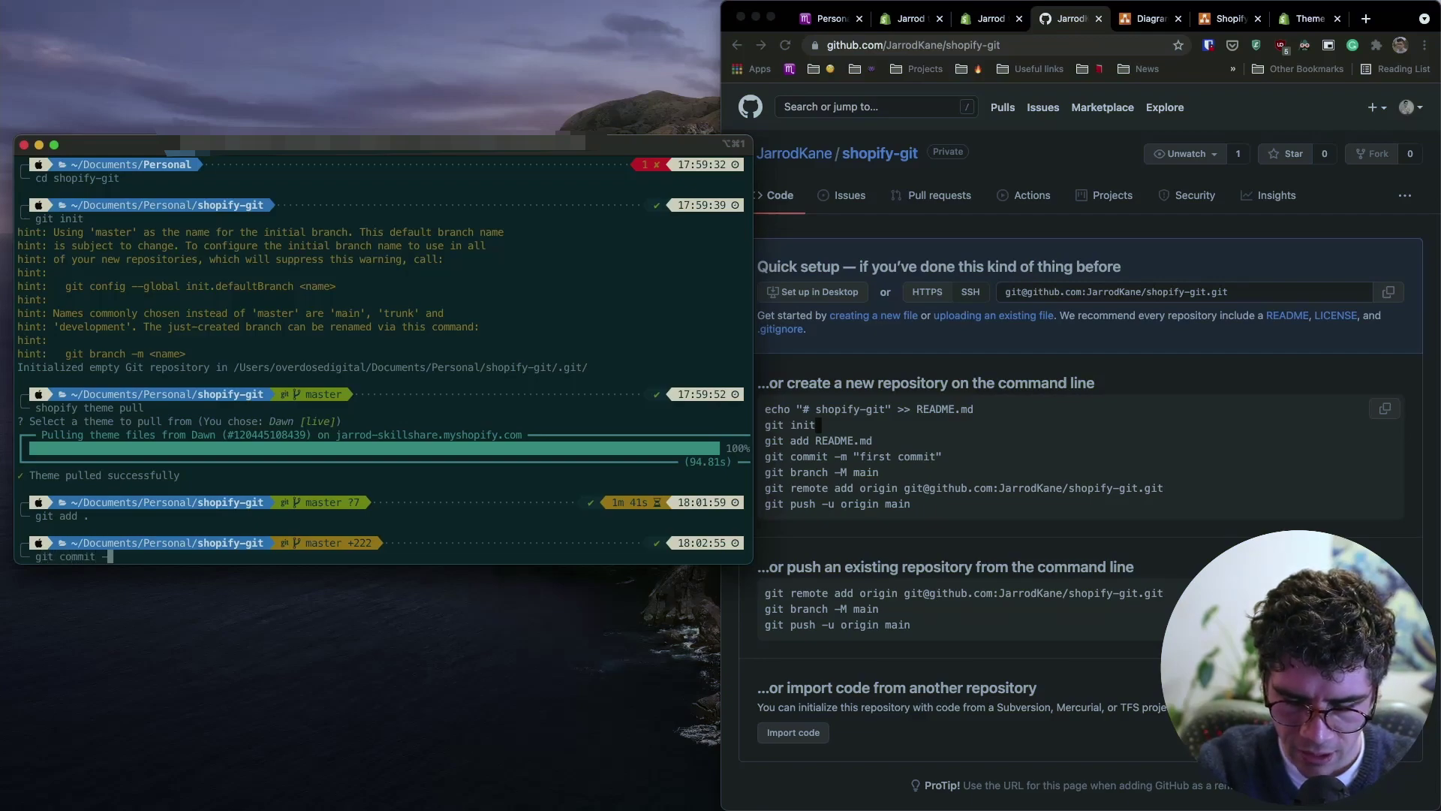
pyautogui.write('m "')
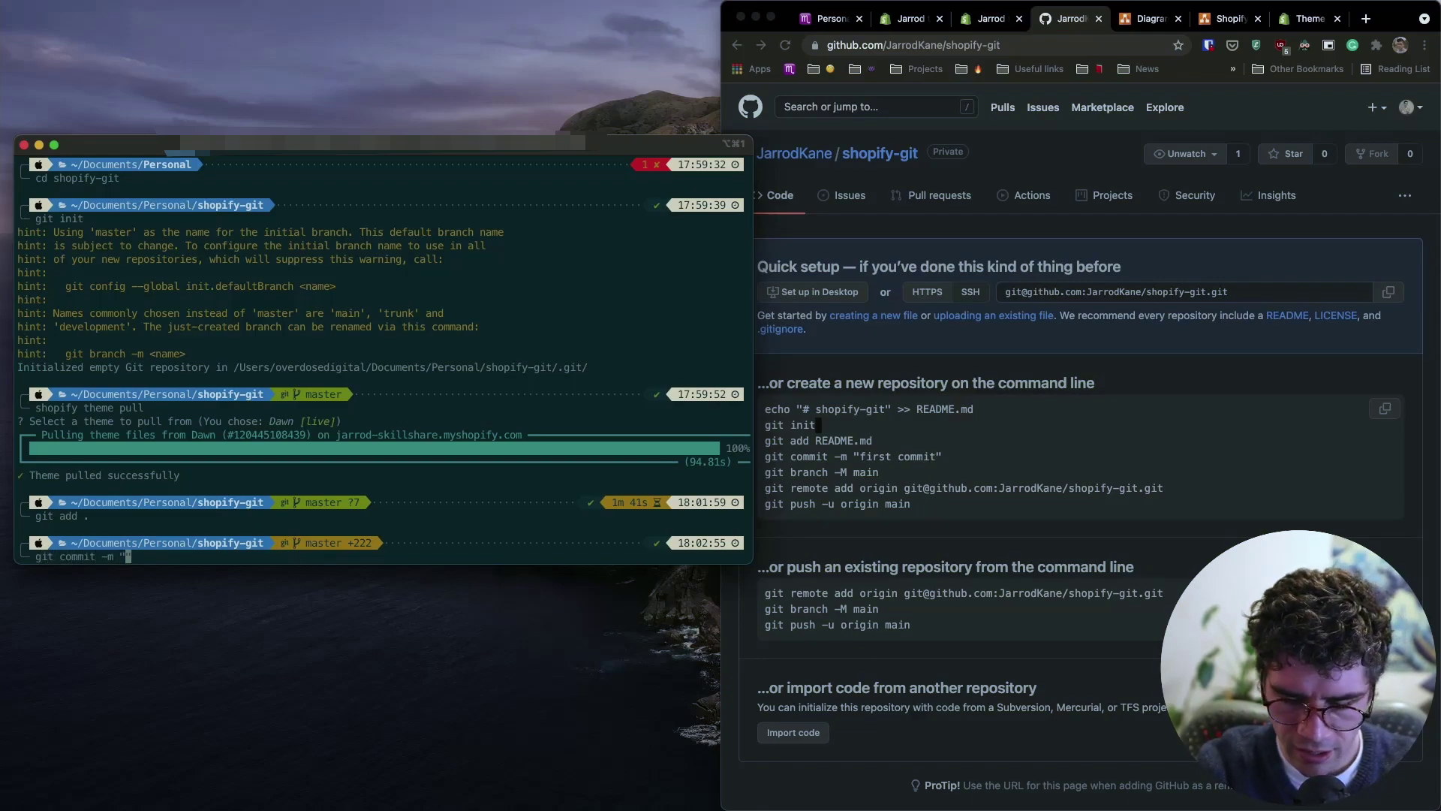
pyautogui.write('init')
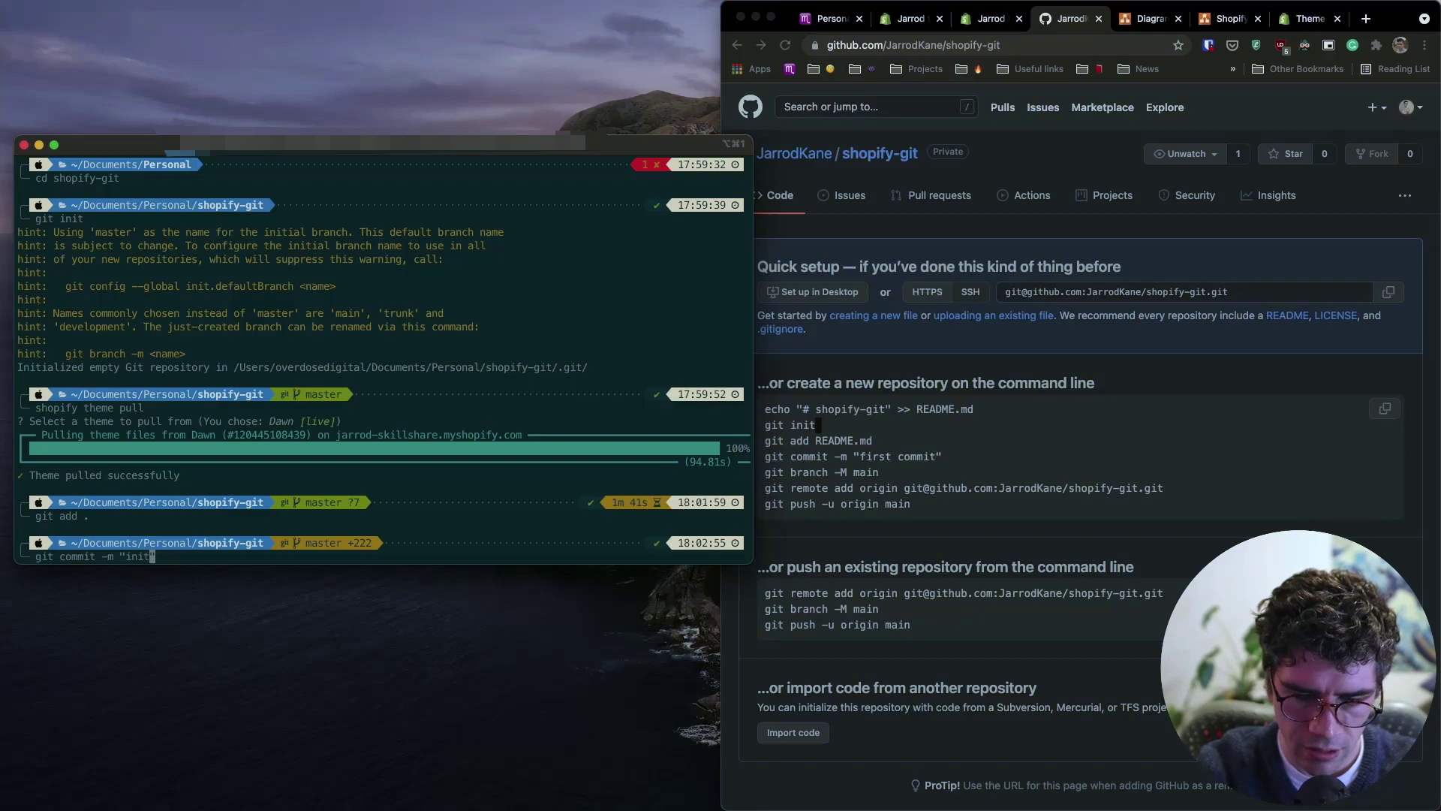
pyautogui.write('ial commit"')
pyautogui.press('Return')
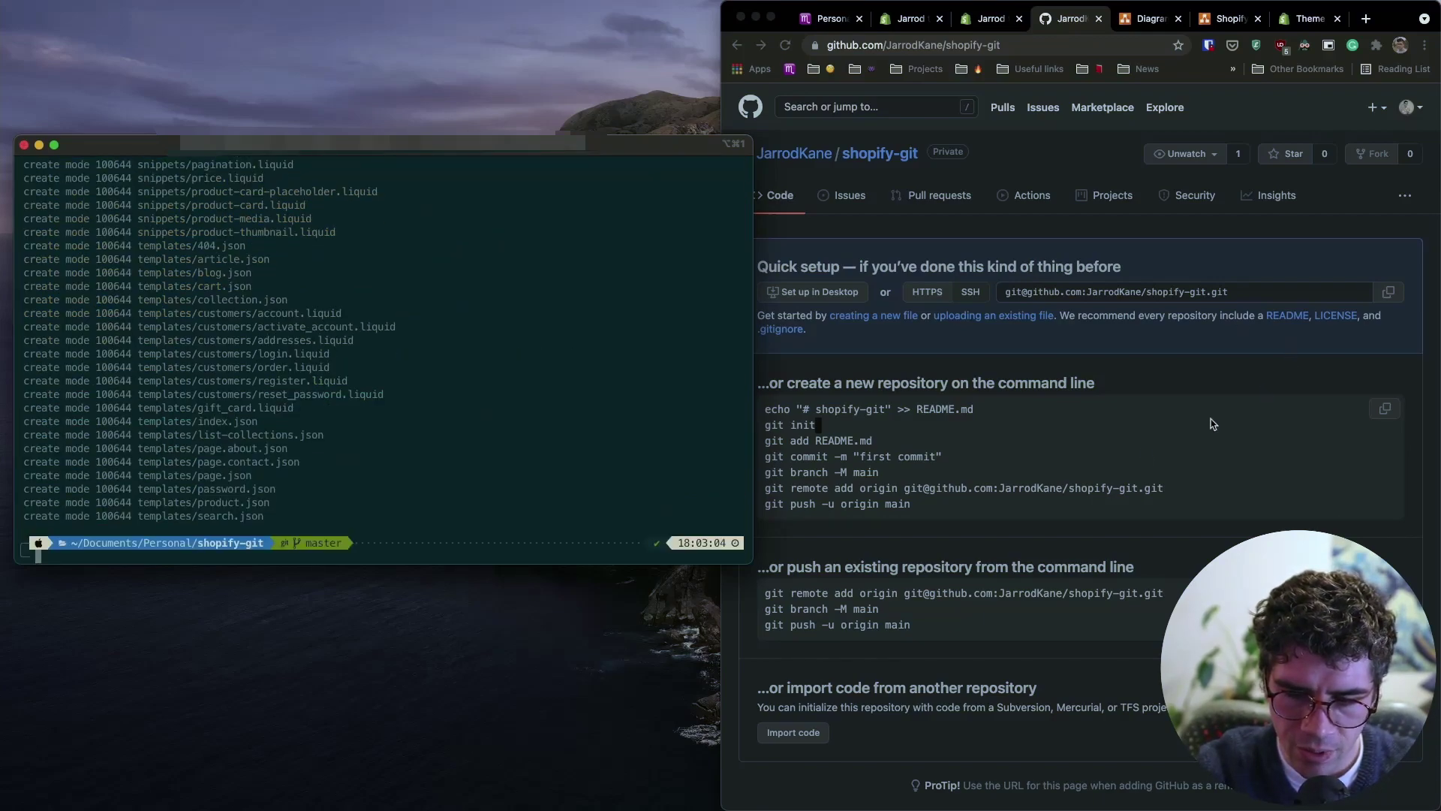
# Step: Rename the local branch to main and add the shopify-git GitHub repository as origin
pyautogui.click(872, 475)
pyautogui.tripleClick(860, 471)
pyautogui.press('super+c')
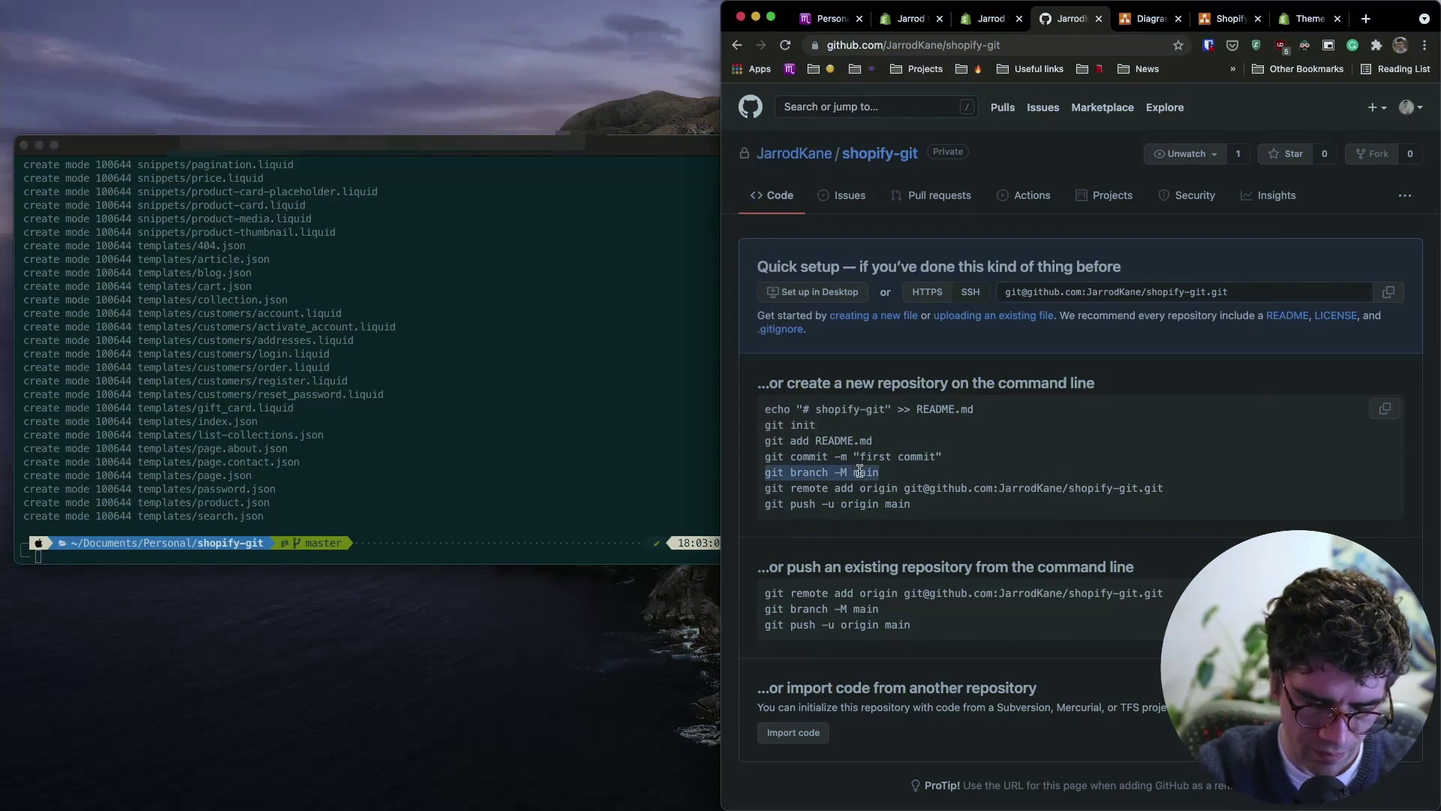
pyautogui.click(377, 404)
pyautogui.press('super+v')
pyautogui.press('Return')
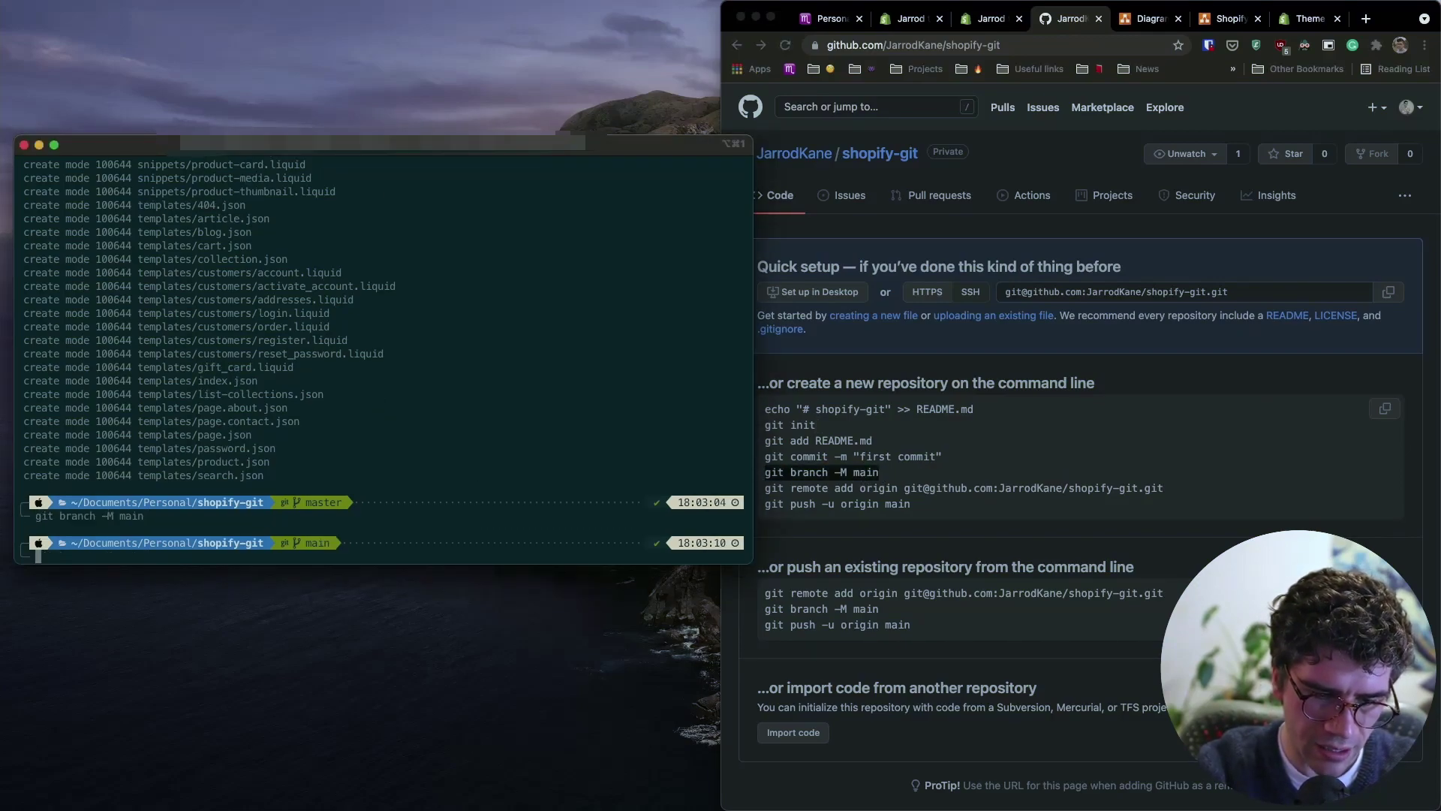
pyautogui.click(888, 485)
pyautogui.tripleClick(888, 485)
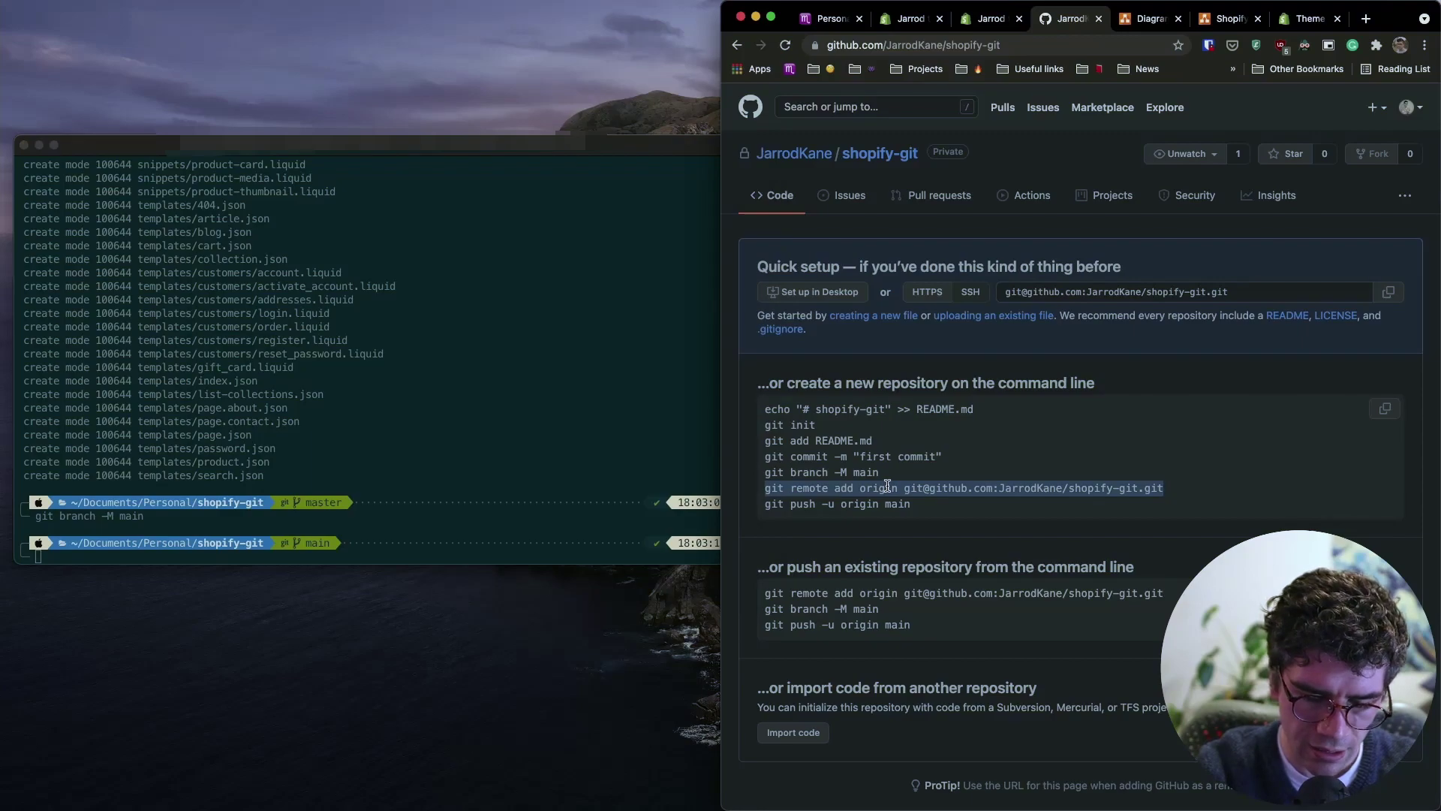
pyautogui.click(450, 413)
pyautogui.press('super+v')
pyautogui.press('Return')
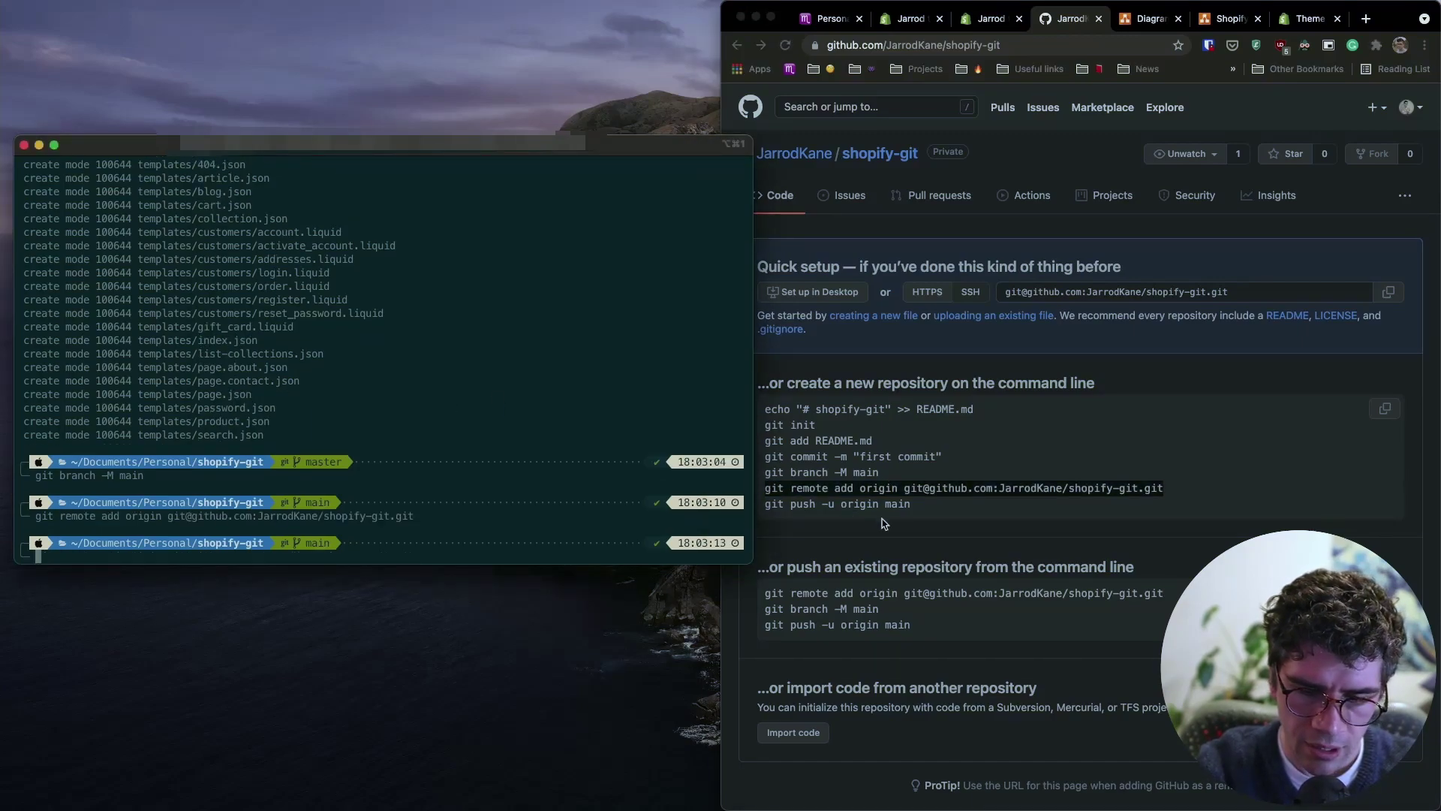
# Step: Push the initial commit to origin's main branch with git push -u origin main
pyautogui.click(877, 499)
pyautogui.click(877, 499)
pyautogui.tripleClick(877, 500)
pyautogui.press('super+c')
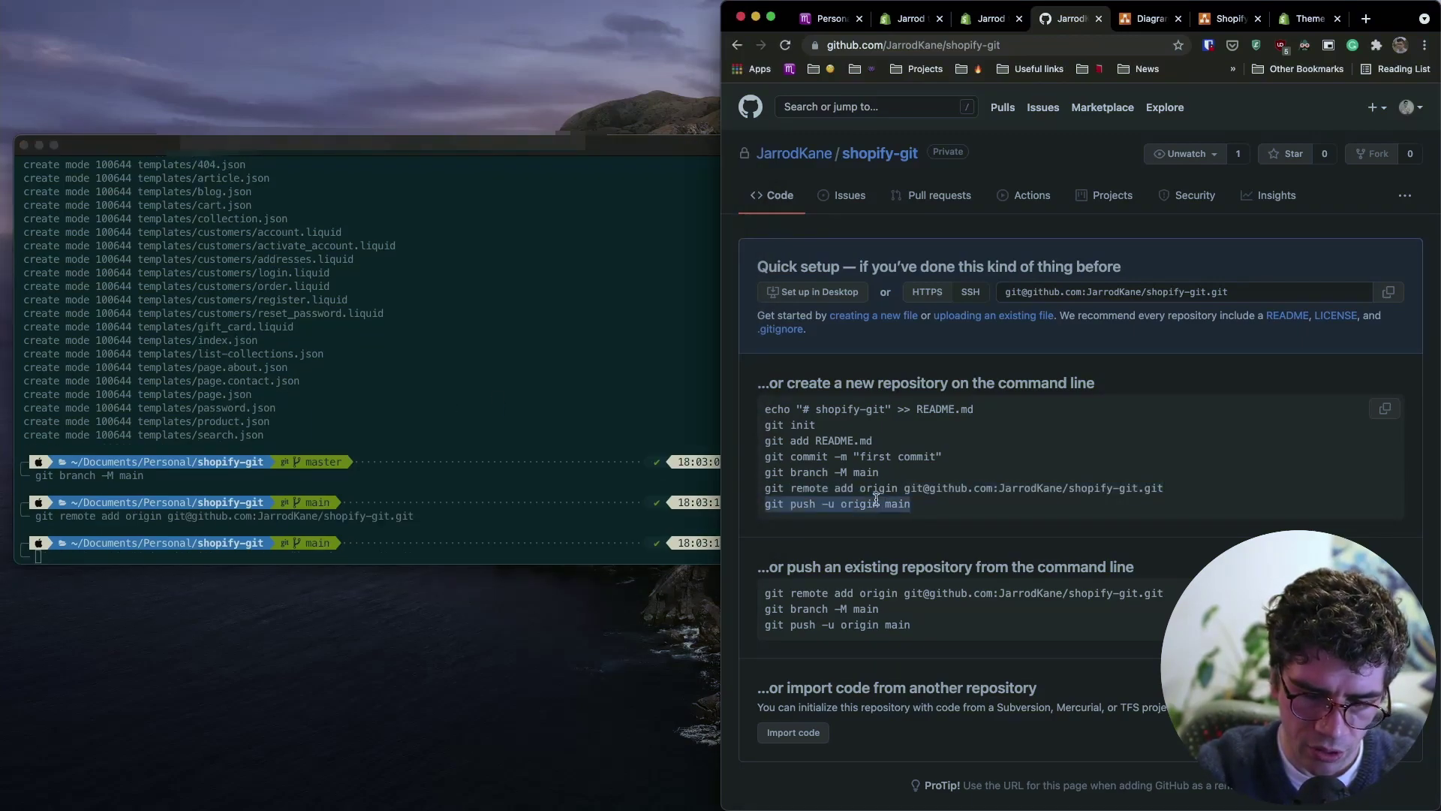
pyautogui.click(450, 379)
pyautogui.press('super+v')
pyautogui.press('Return')
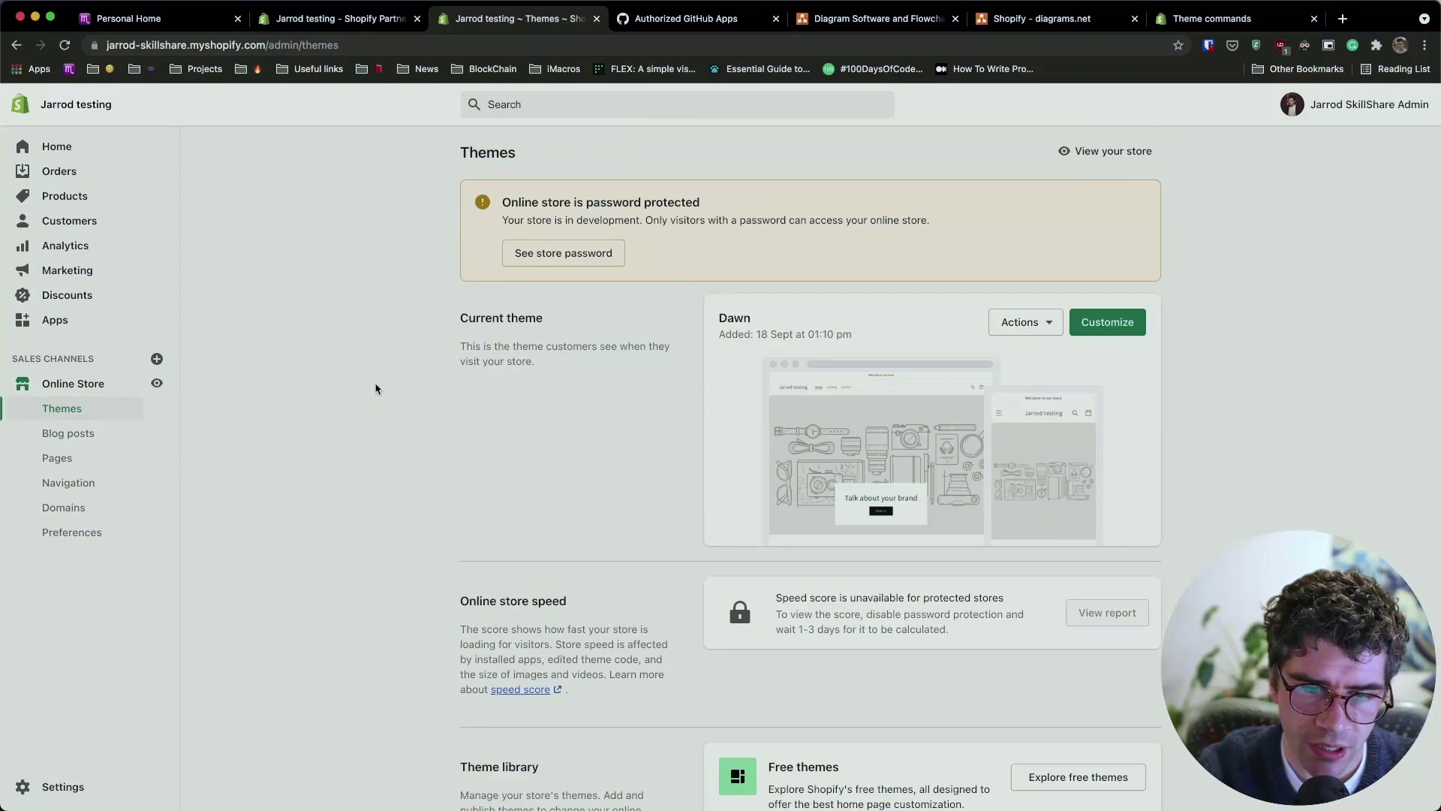
# Step: Log in to GitHub from Add theme > Connect from GitHub and authorize Shopify Online Store
pyautogui.scroll(-5, 376, 386)
pyautogui.click(513, 680)
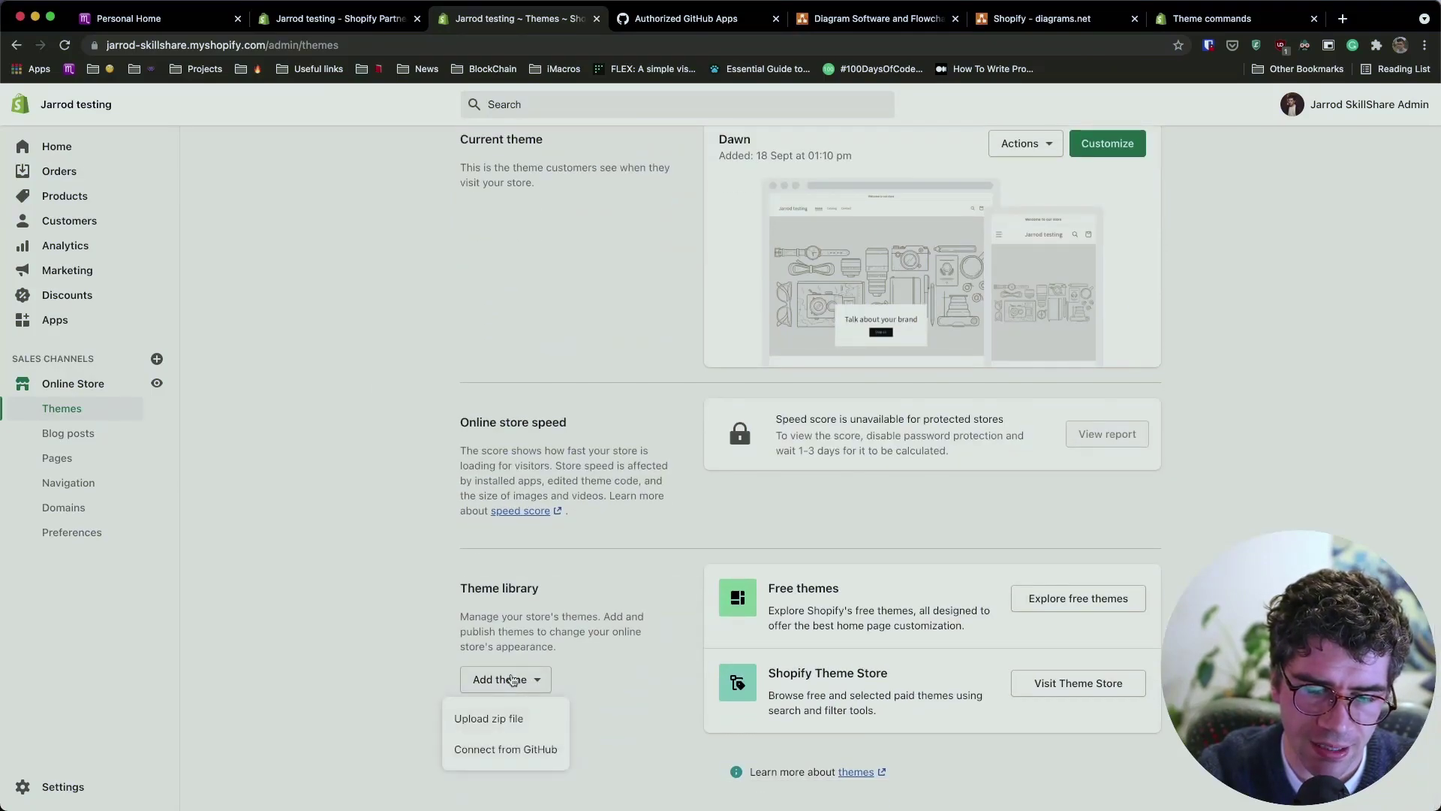
pyautogui.click(509, 750)
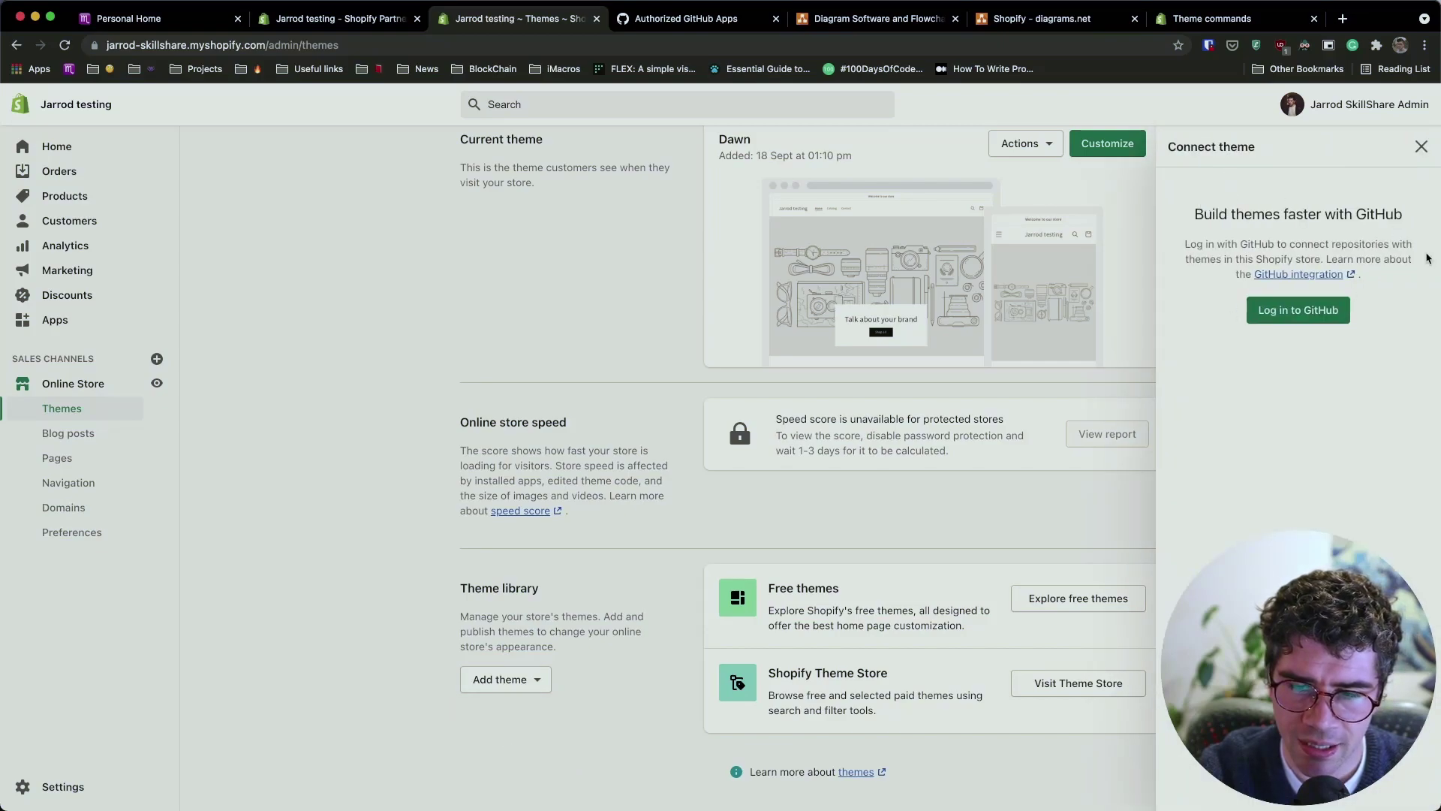
pyautogui.click(1297, 310)
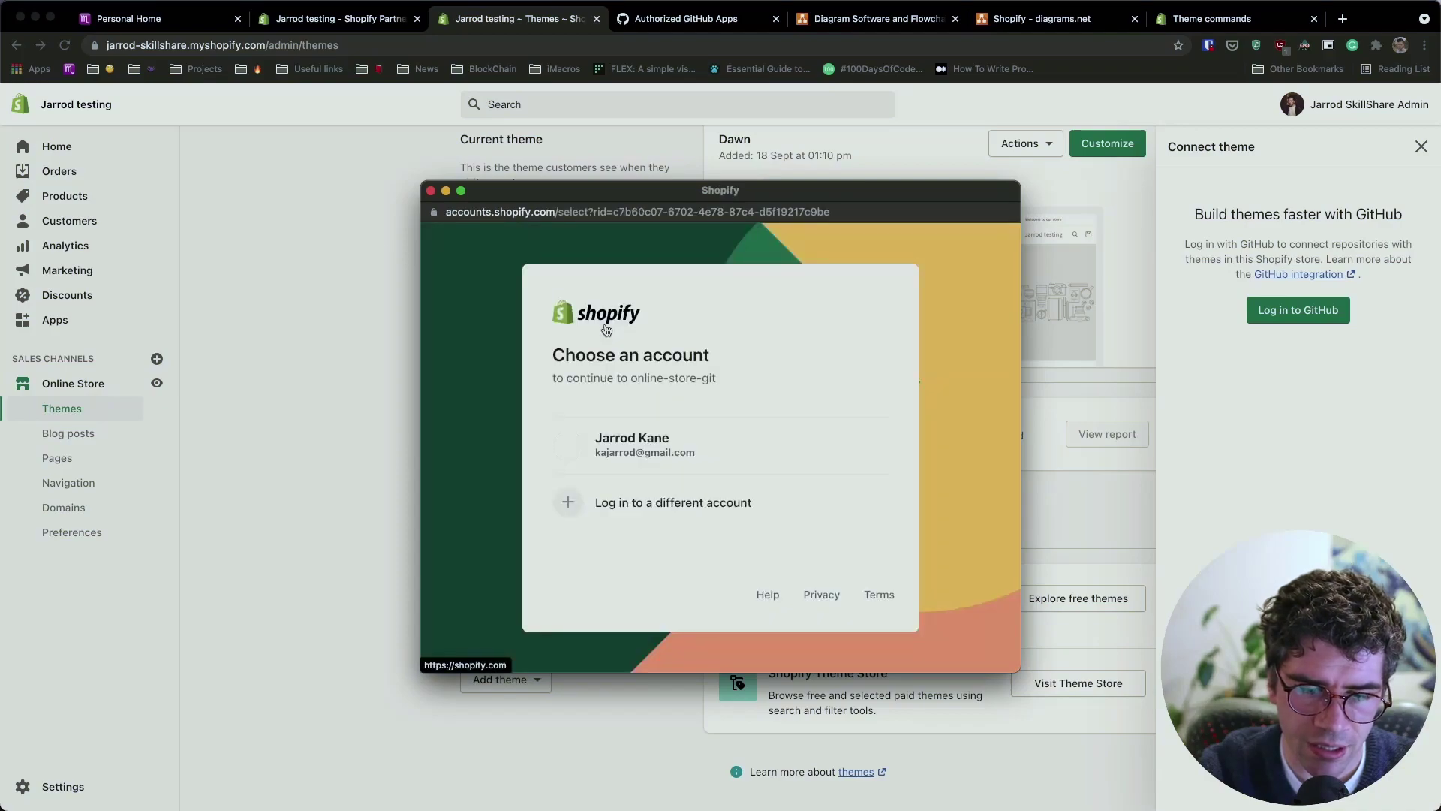
pyautogui.click(641, 449)
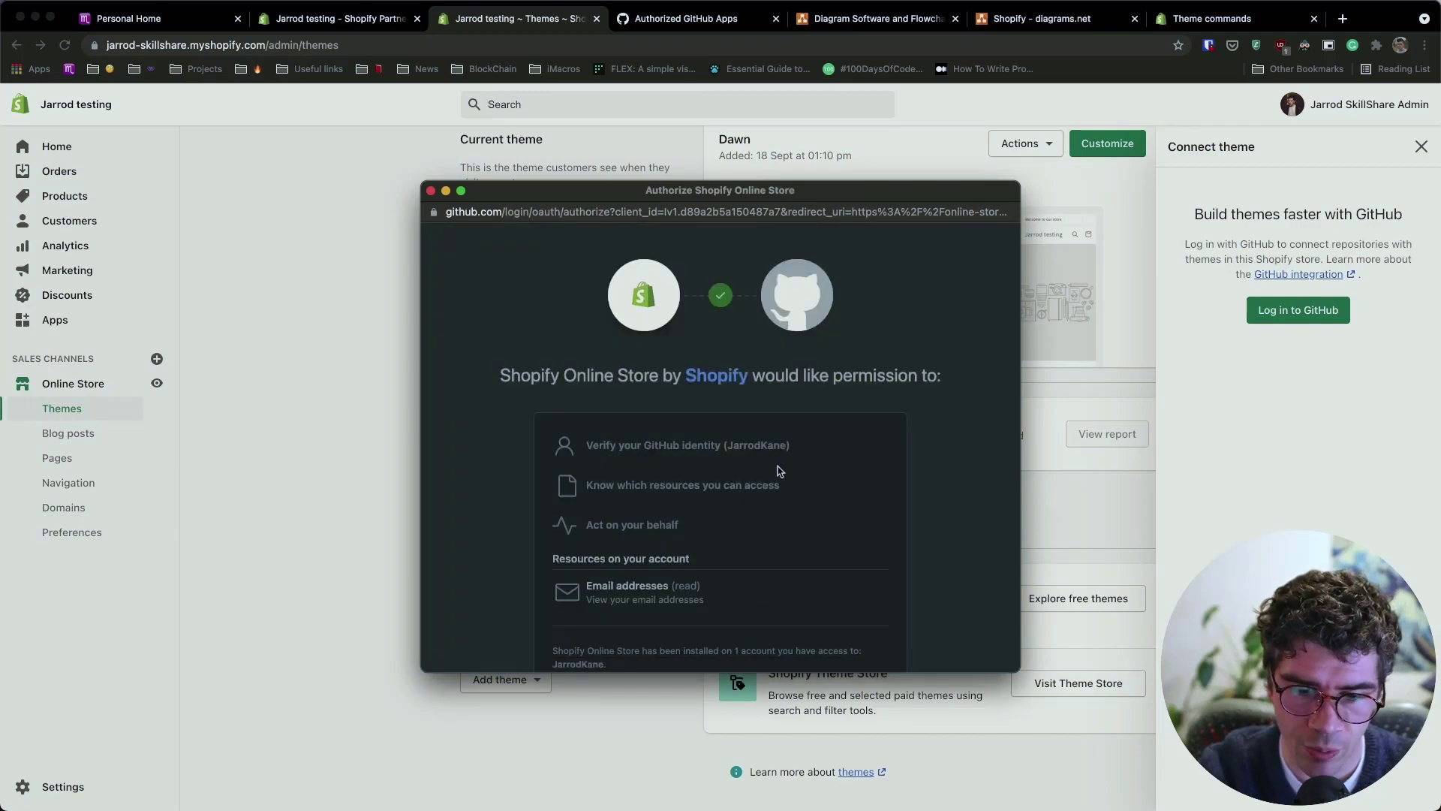
pyautogui.scroll(-5, 779, 471)
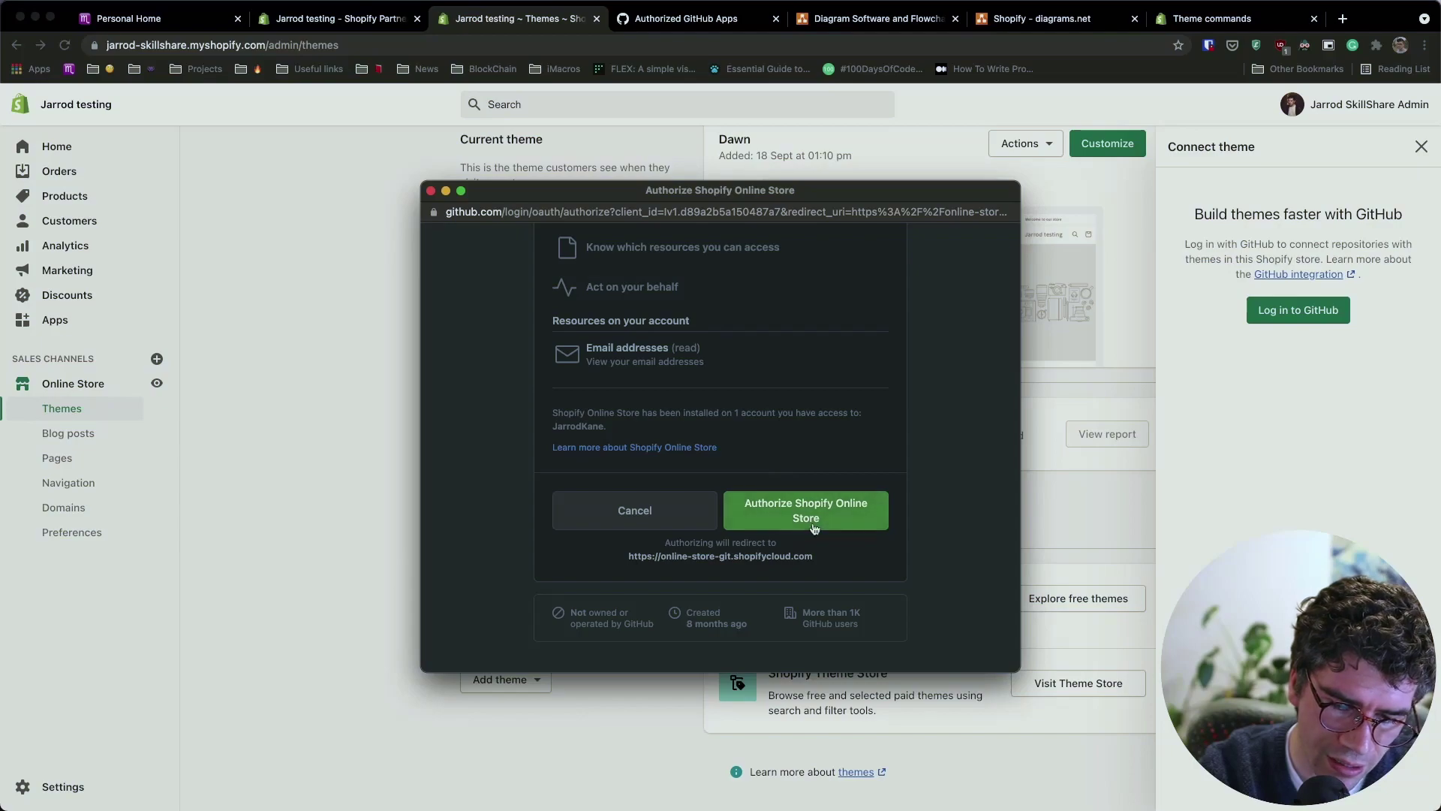
pyautogui.click(814, 528)
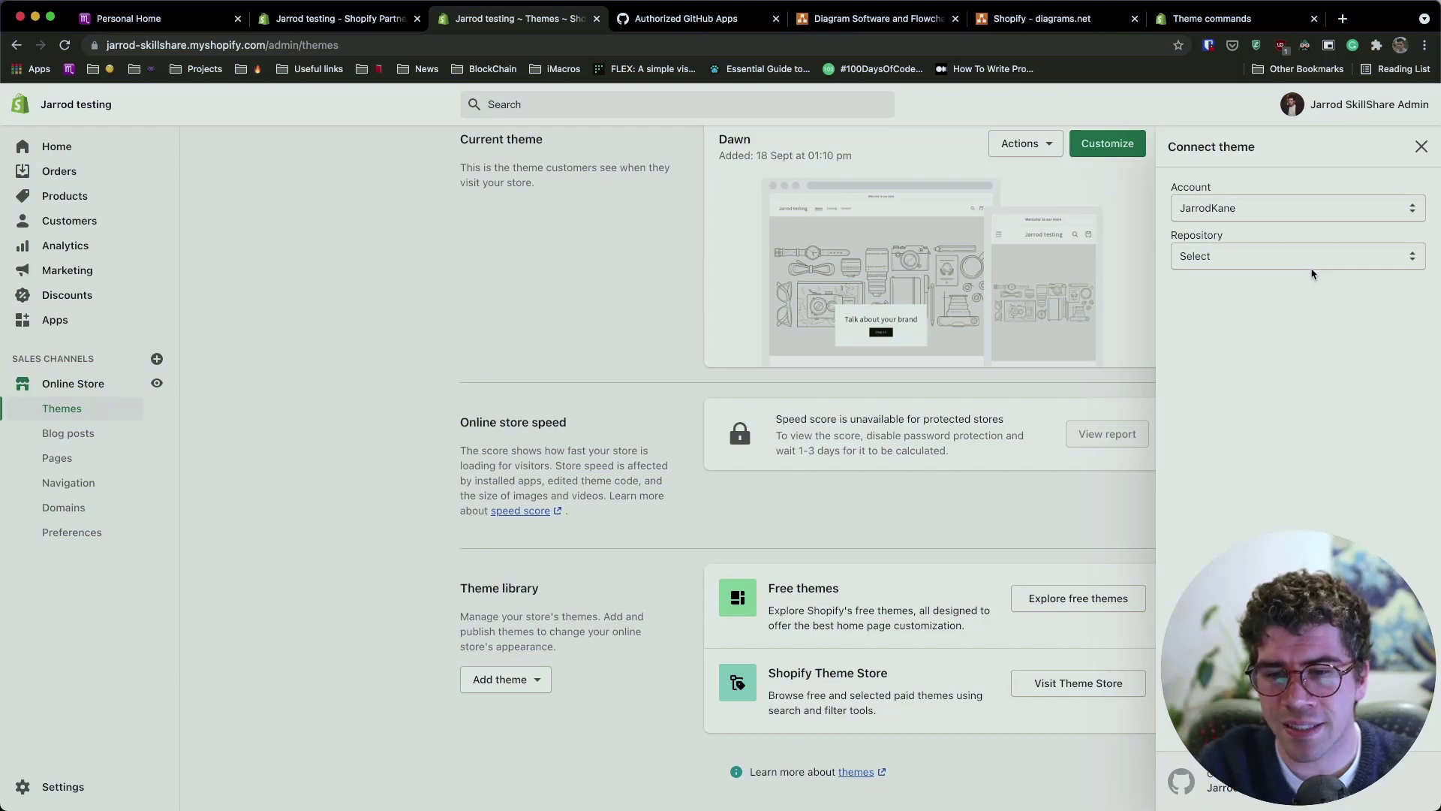
# Step: Search the repository list for 'shopify', then reopen the Connect from GitHub repository list
pyautogui.click(1328, 251)
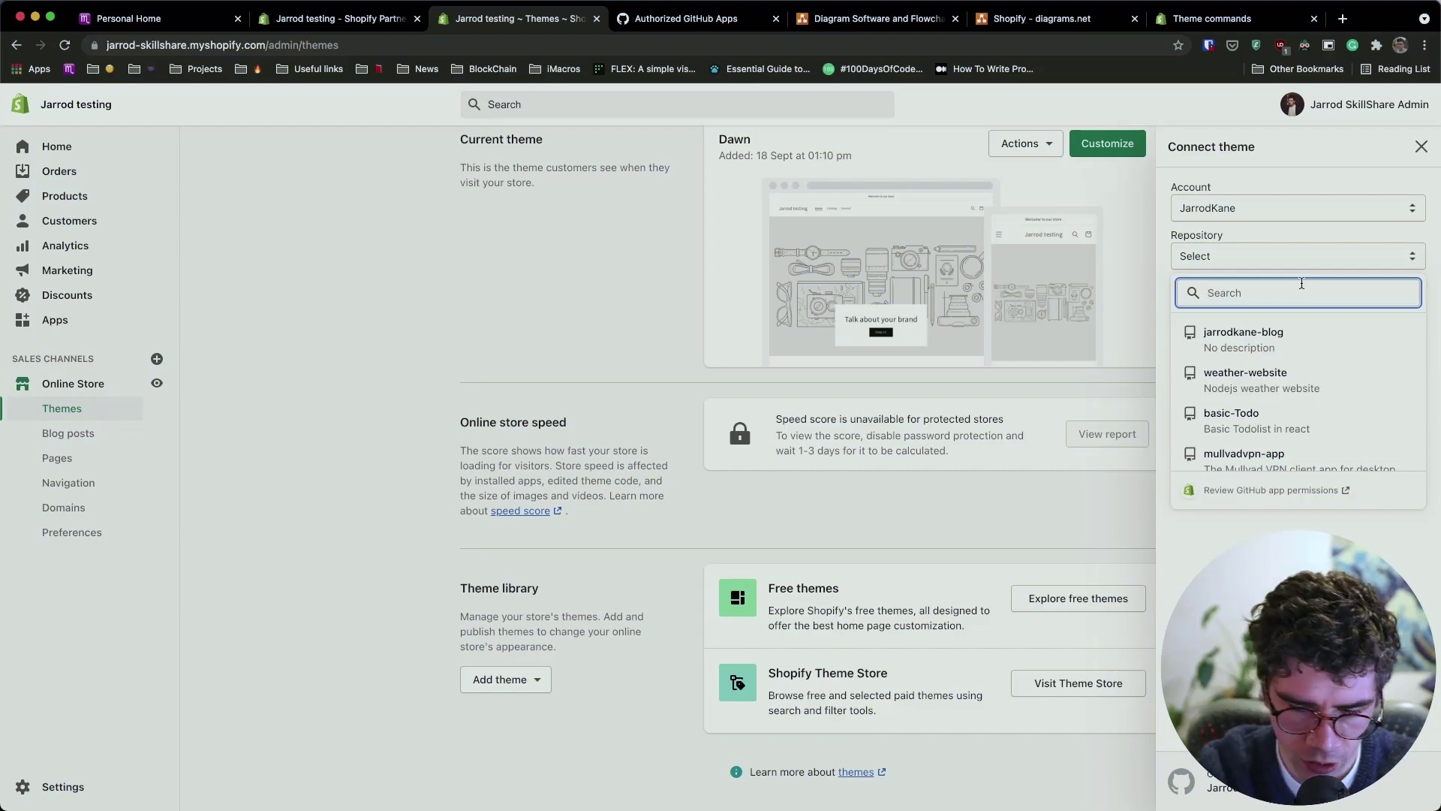
pyautogui.write('shopify')
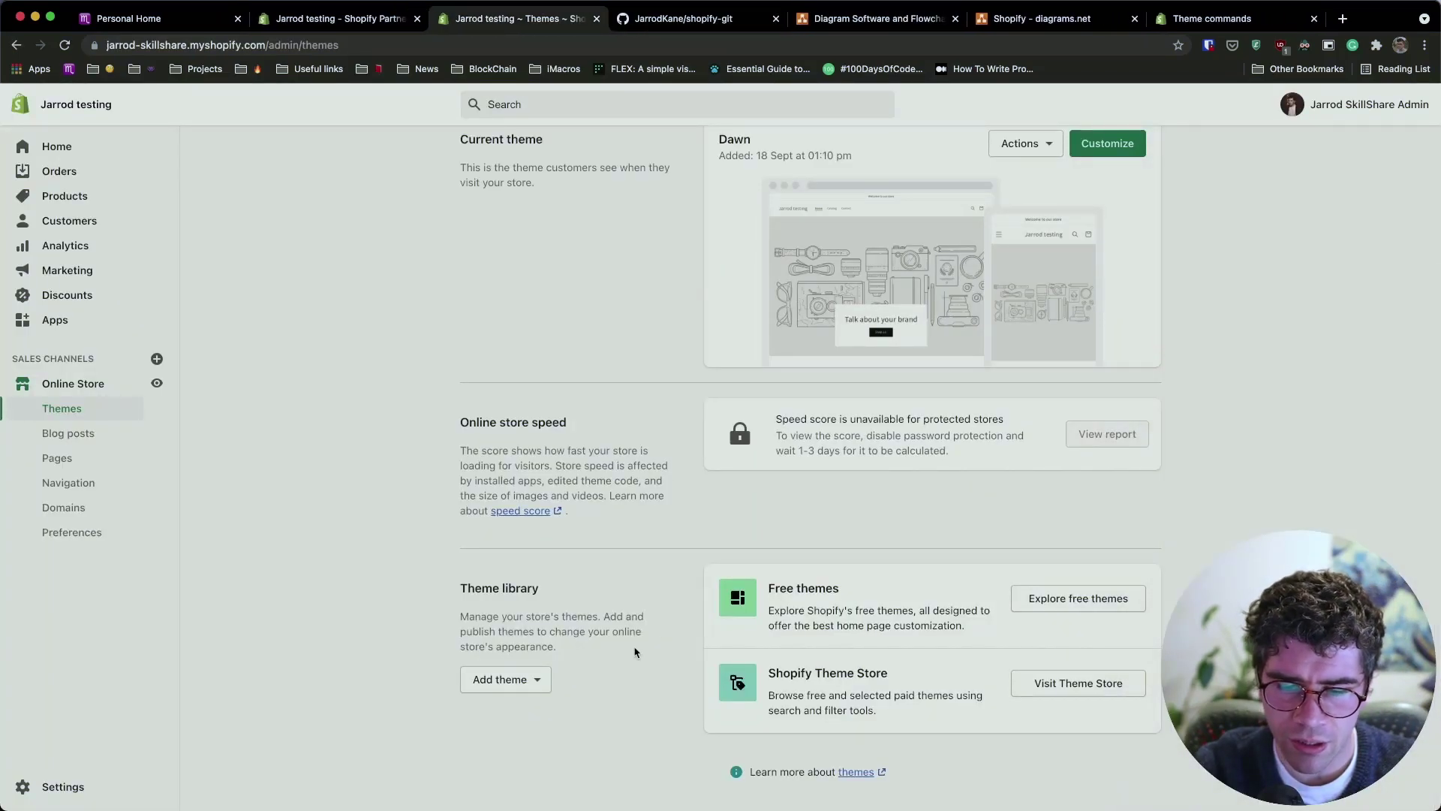
pyautogui.click(491, 687)
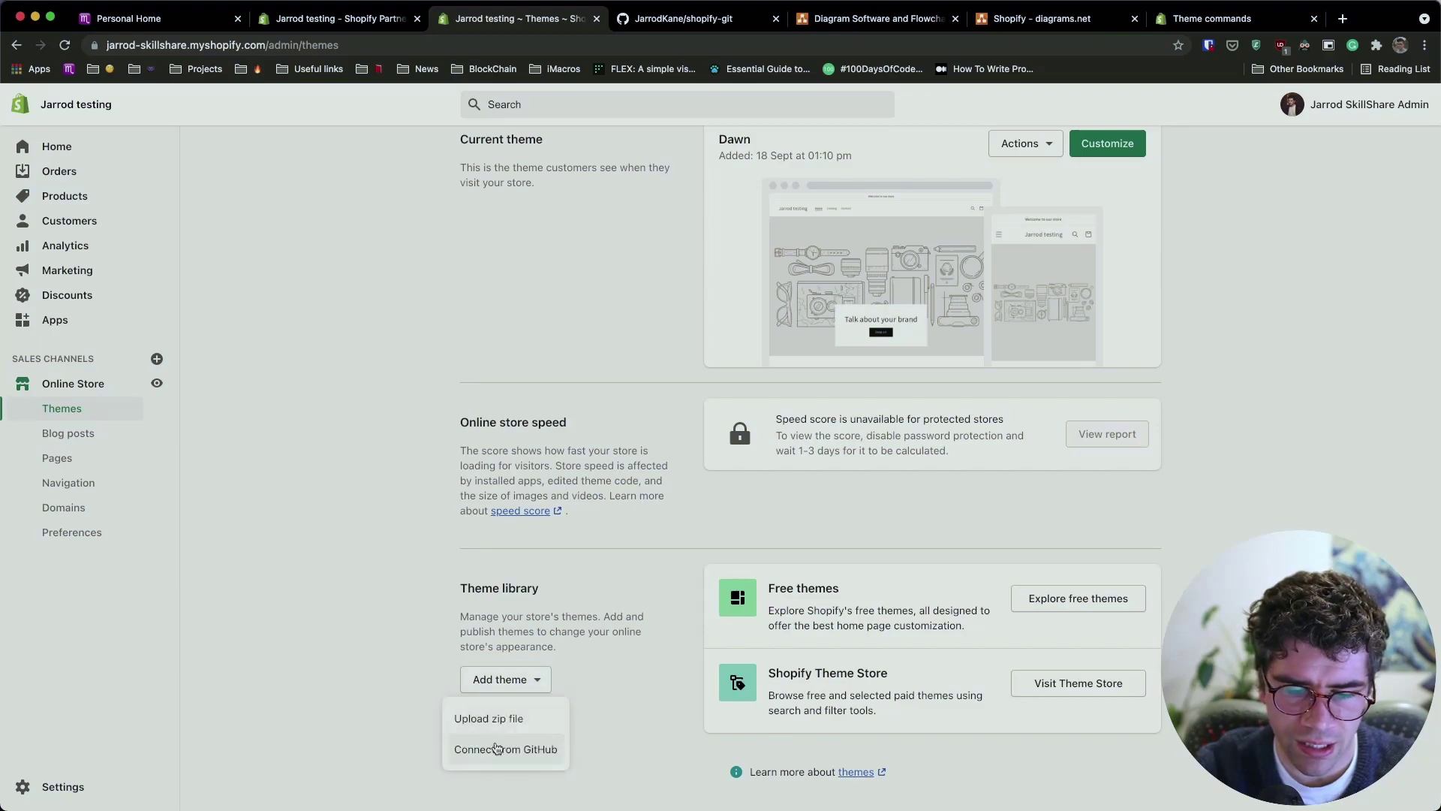
pyautogui.click(500, 747)
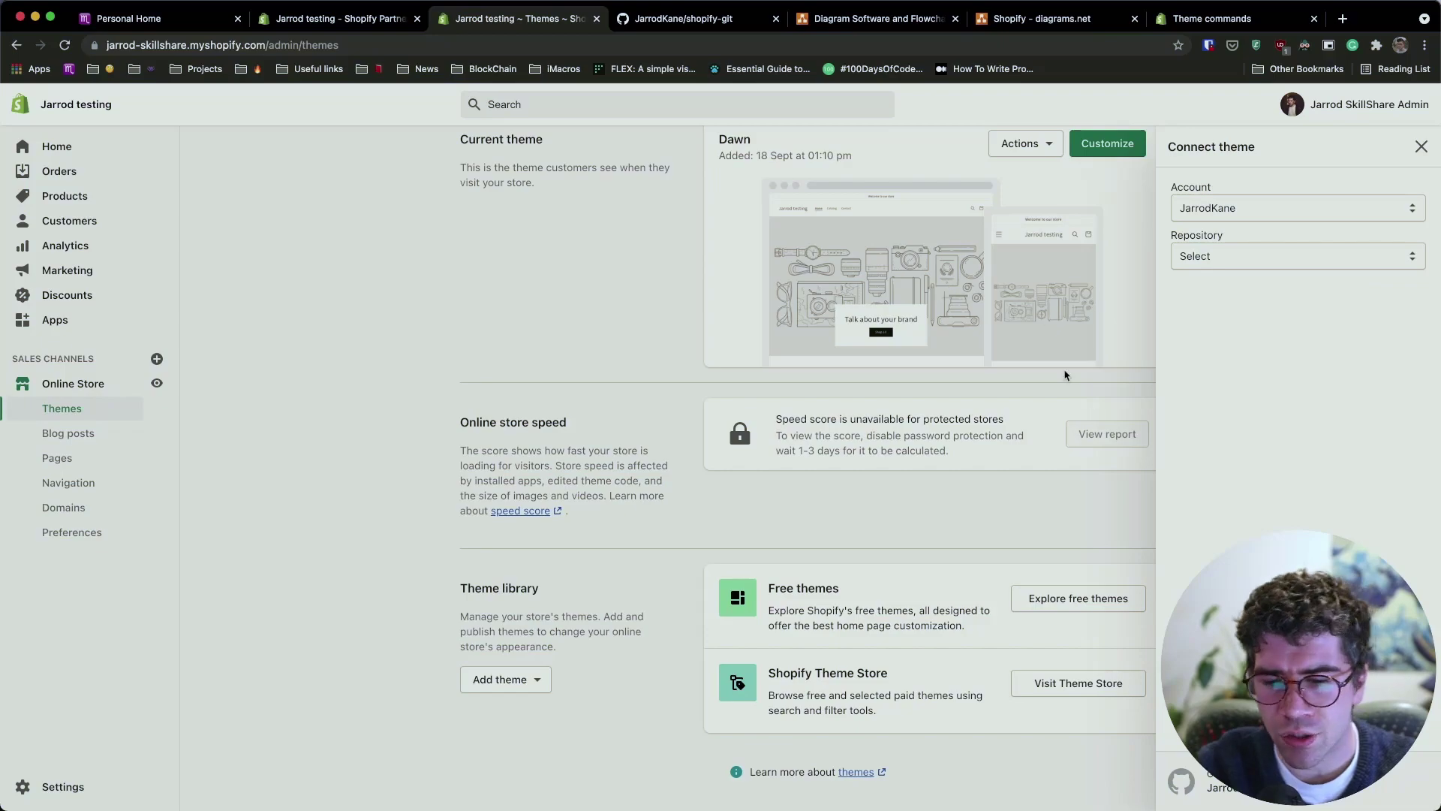
pyautogui.click(1276, 259)
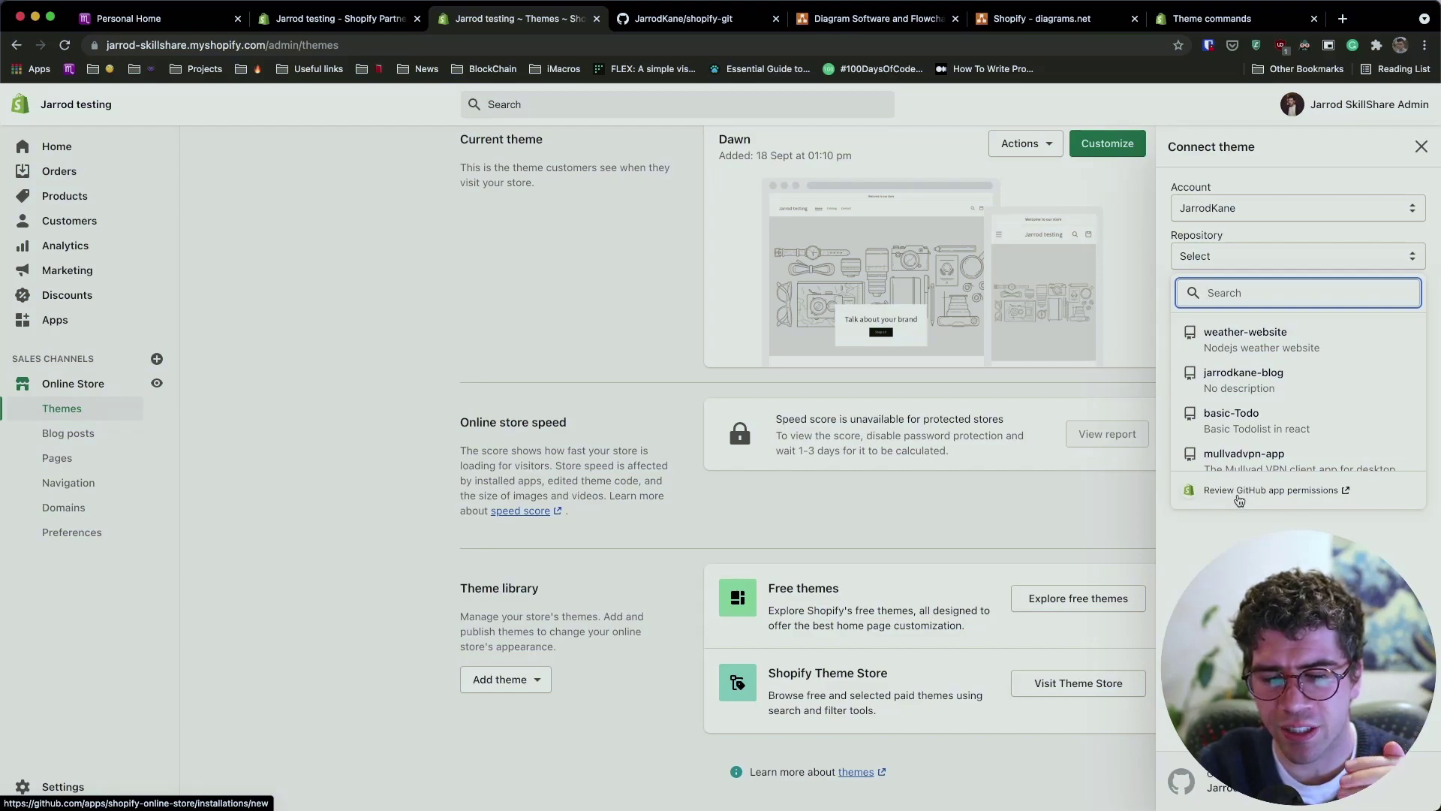
pyautogui.click(1250, 279)
pyautogui.click(1271, 259)
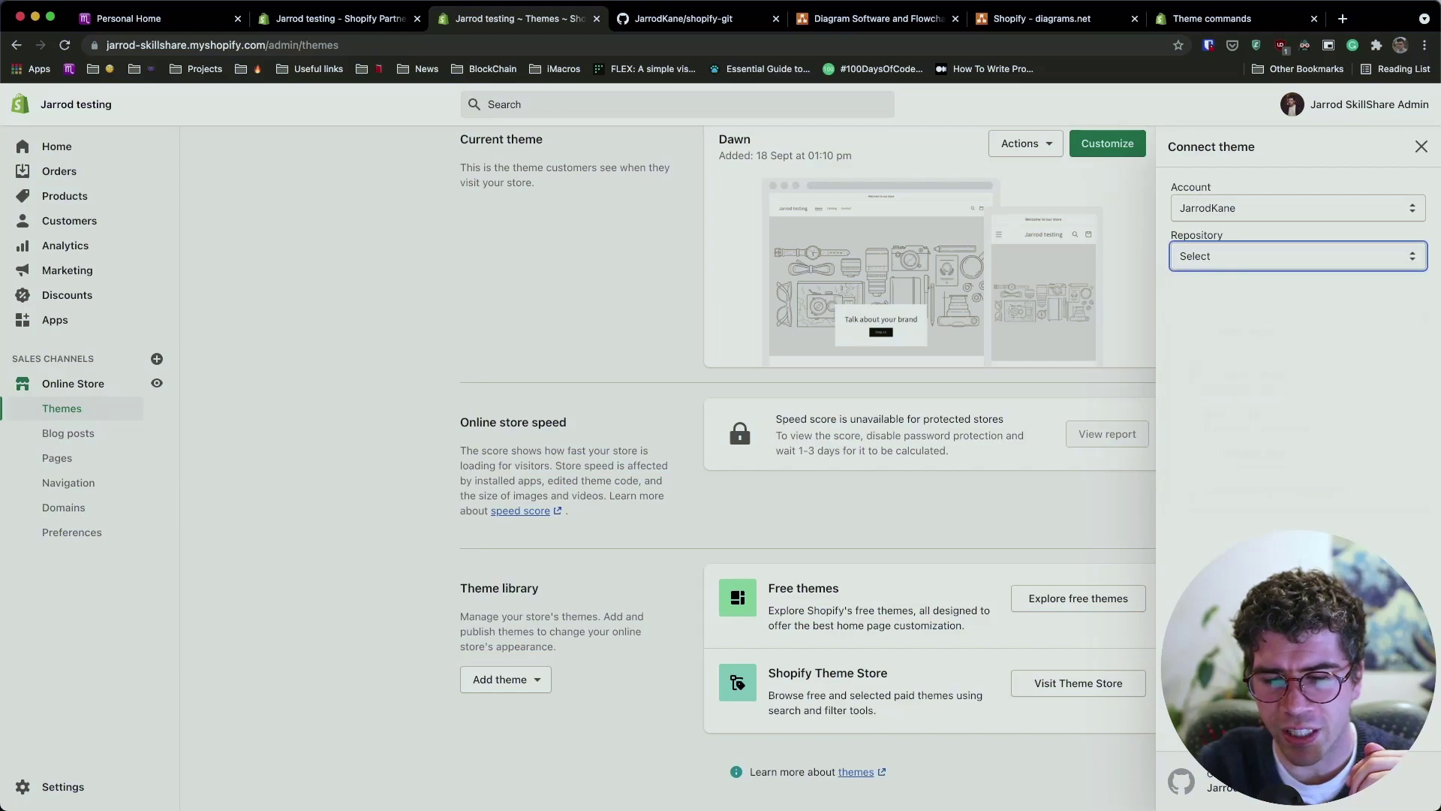
# Step: Add shopify-git to the Shopify Online Store app's selected repositories next to Shopify-Testing
pyautogui.click(1272, 263)
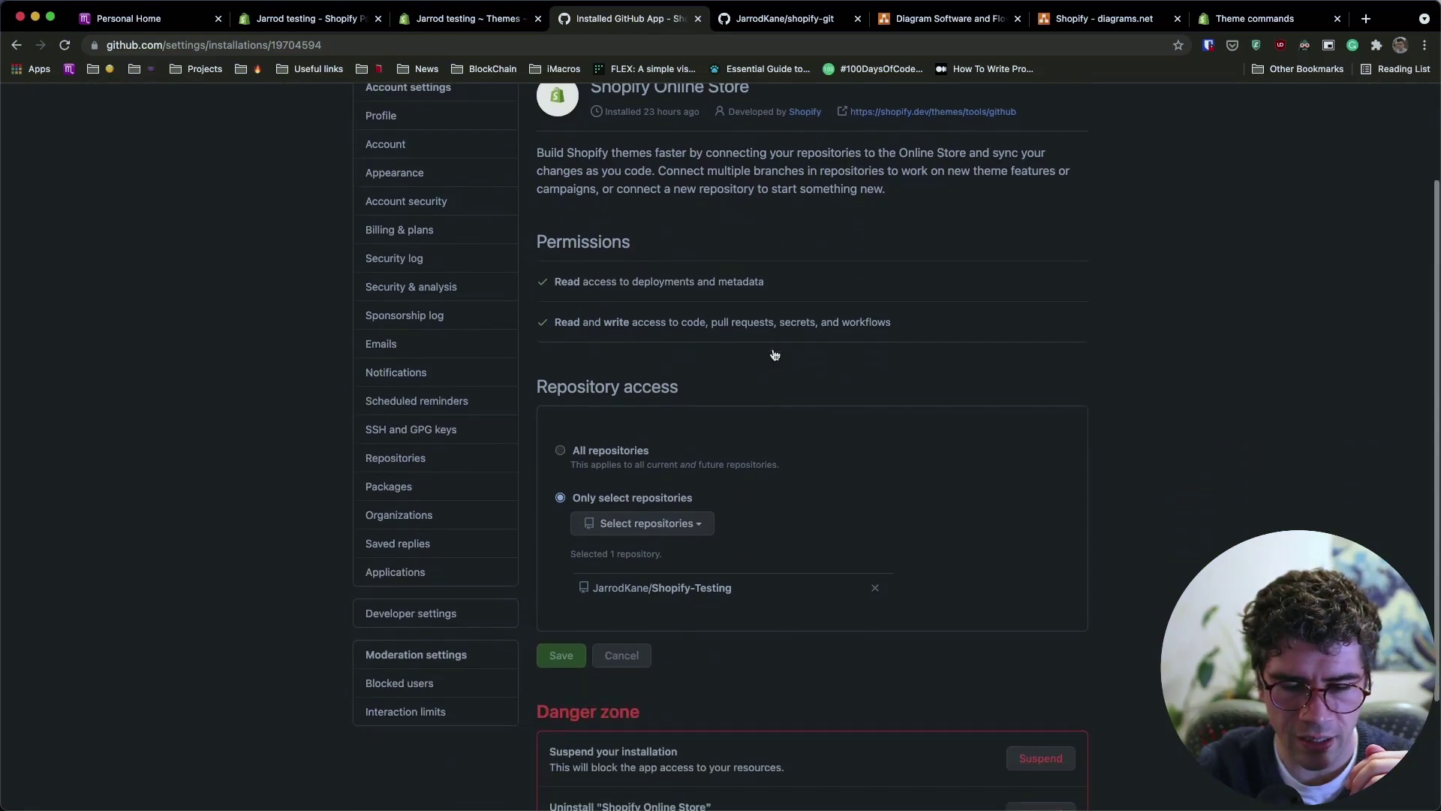
pyautogui.click(680, 533)
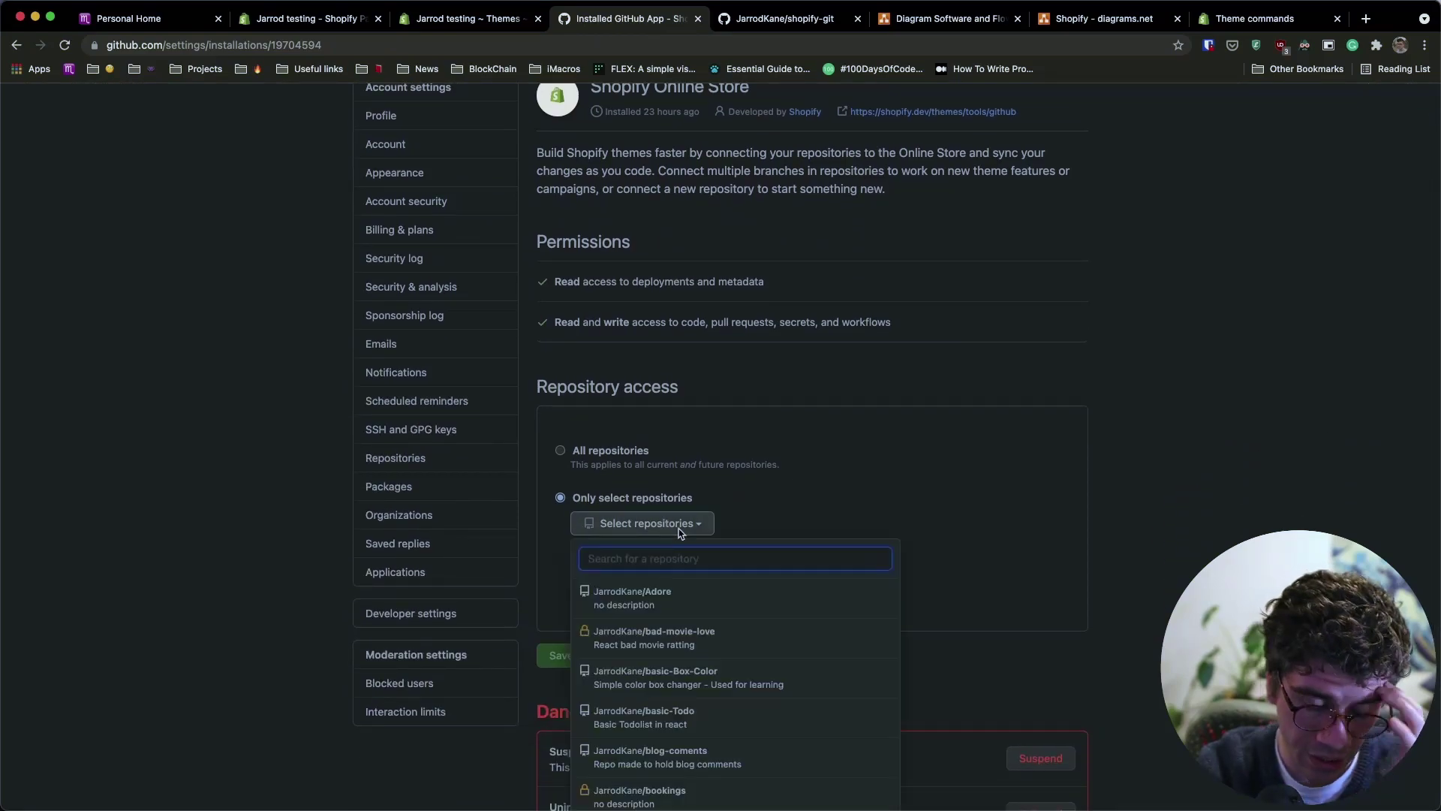
pyautogui.write('shopi')
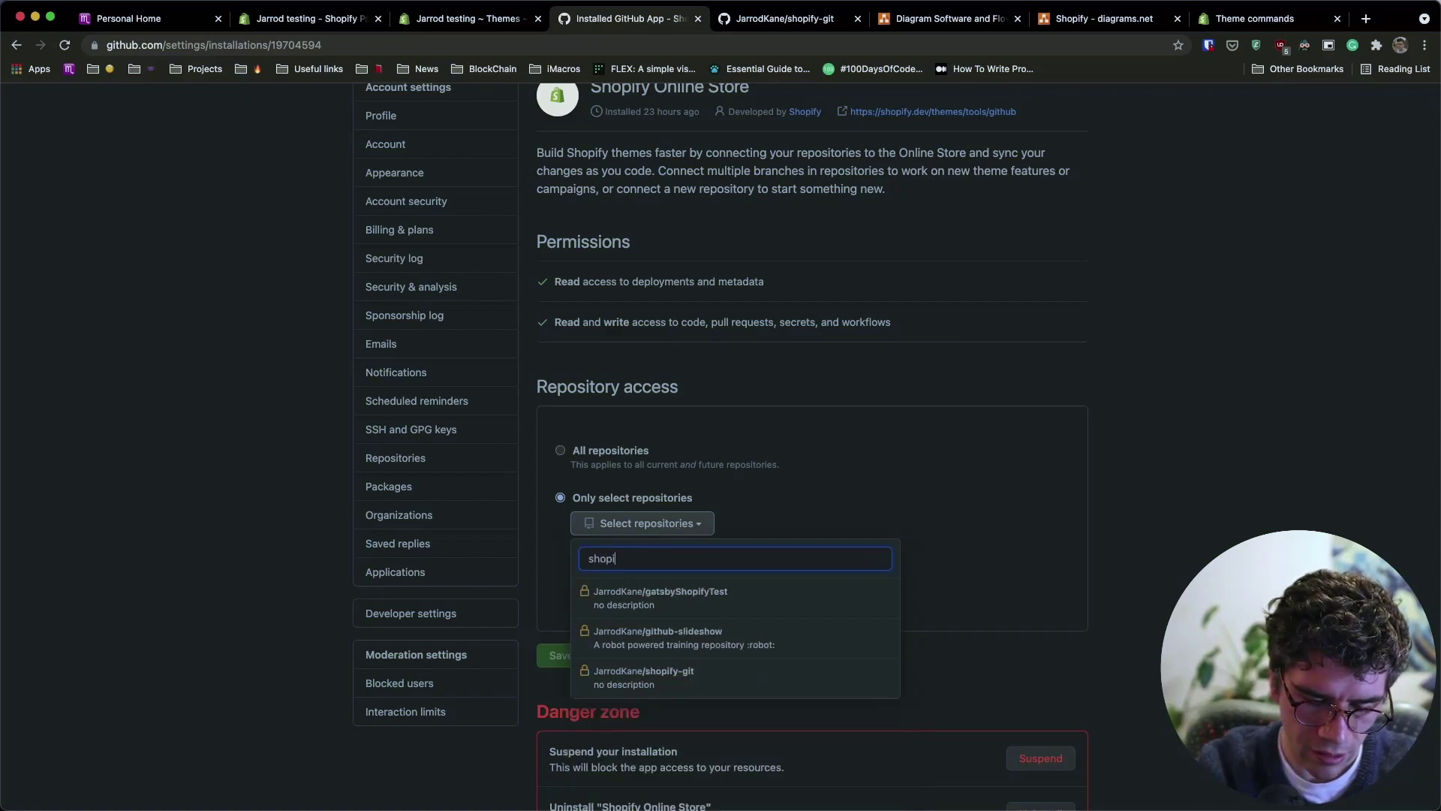
pyautogui.write('fy')
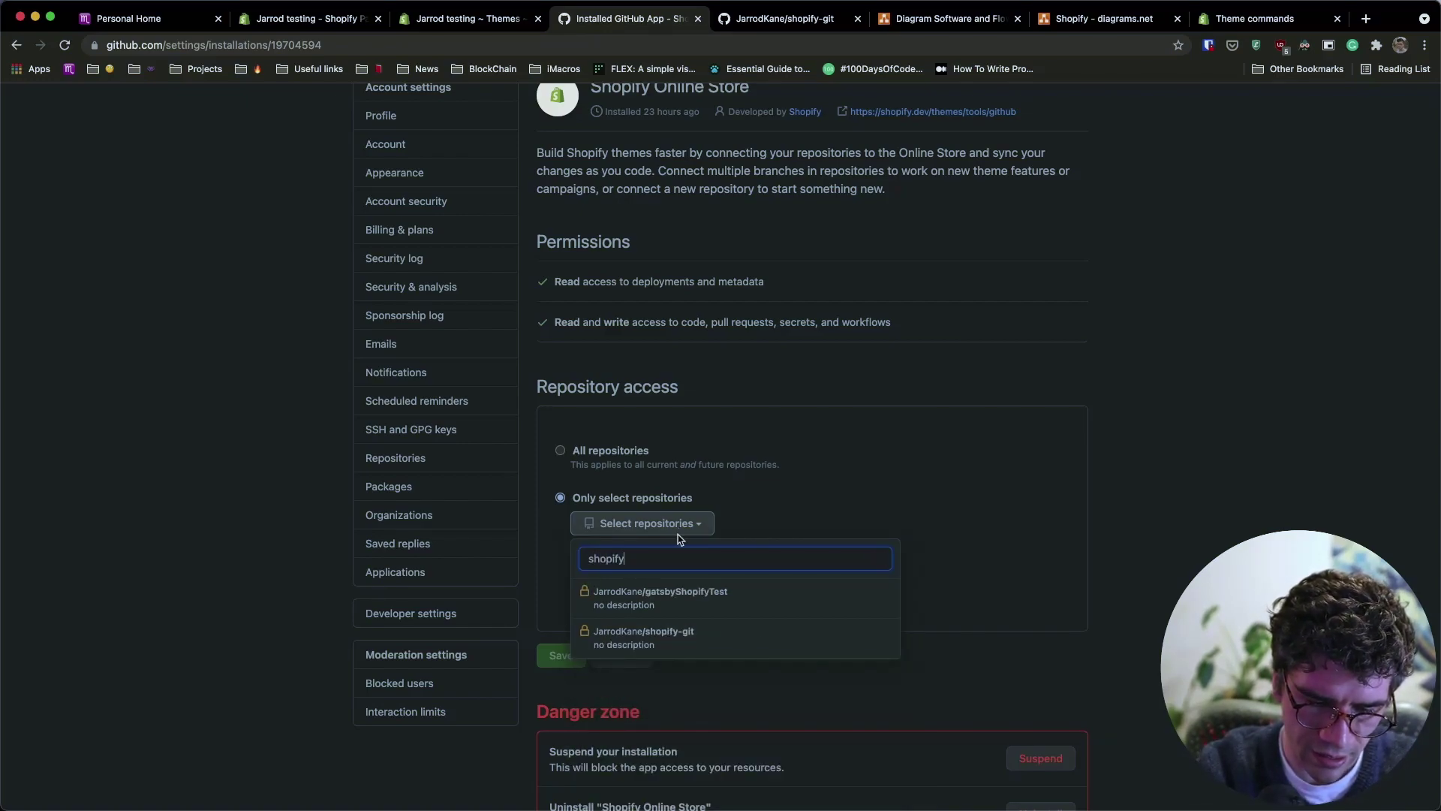
pyautogui.click(673, 639)
pyautogui.scroll(-3, 713, 630)
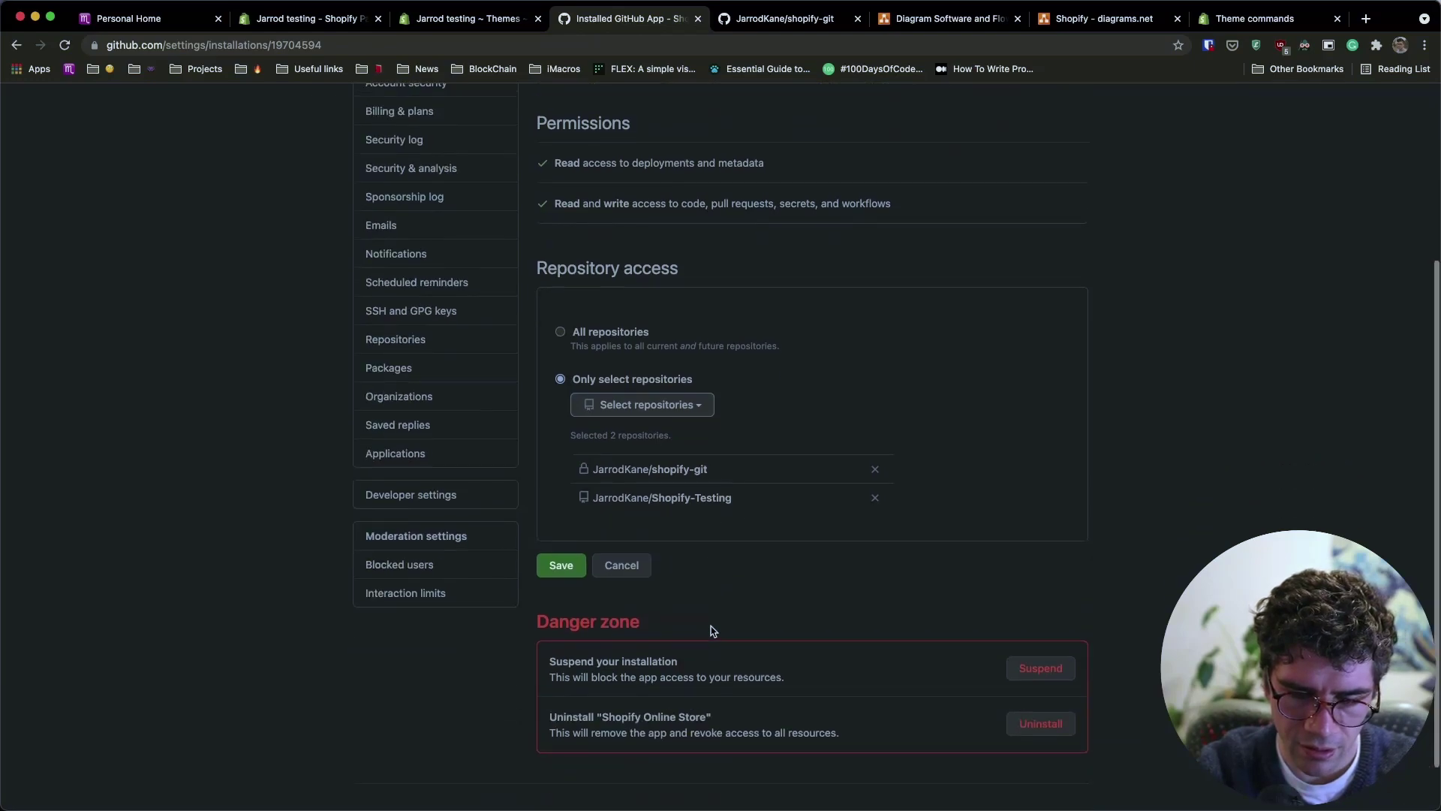
# Step: Save the app's updated repository access on GitHub and reload the Shopify Themes page
pyautogui.click(563, 565)
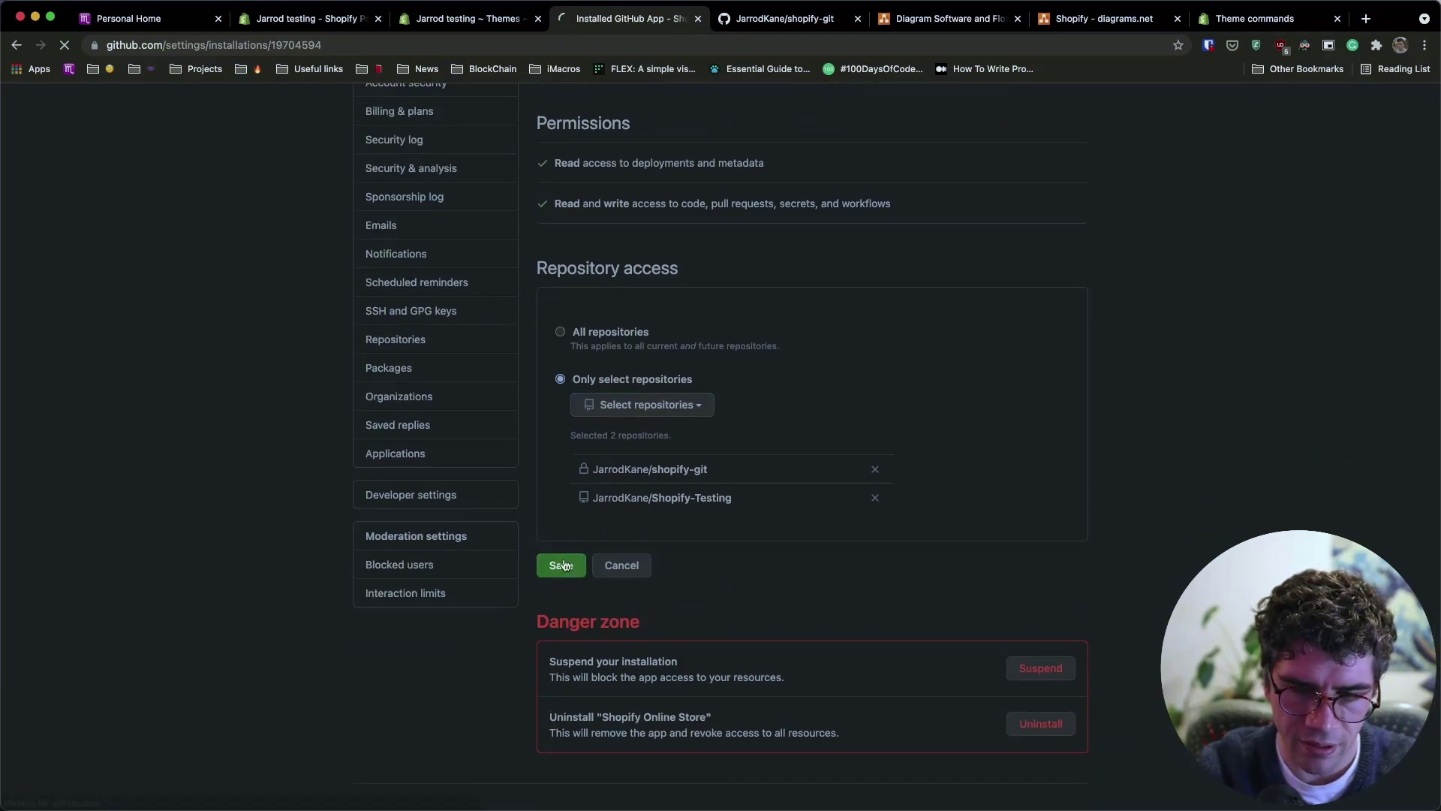
pyautogui.click(697, 18)
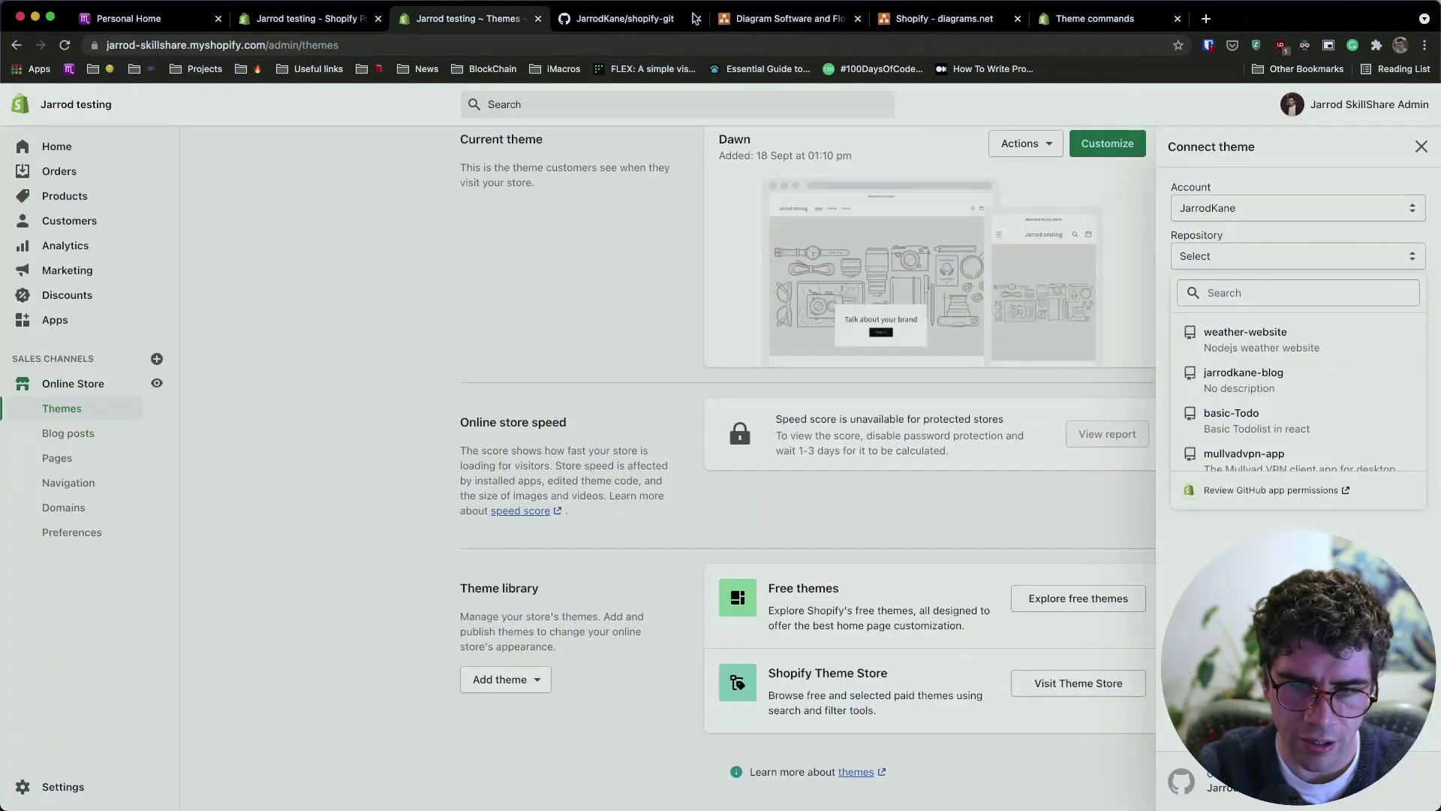
pyautogui.click(65, 47)
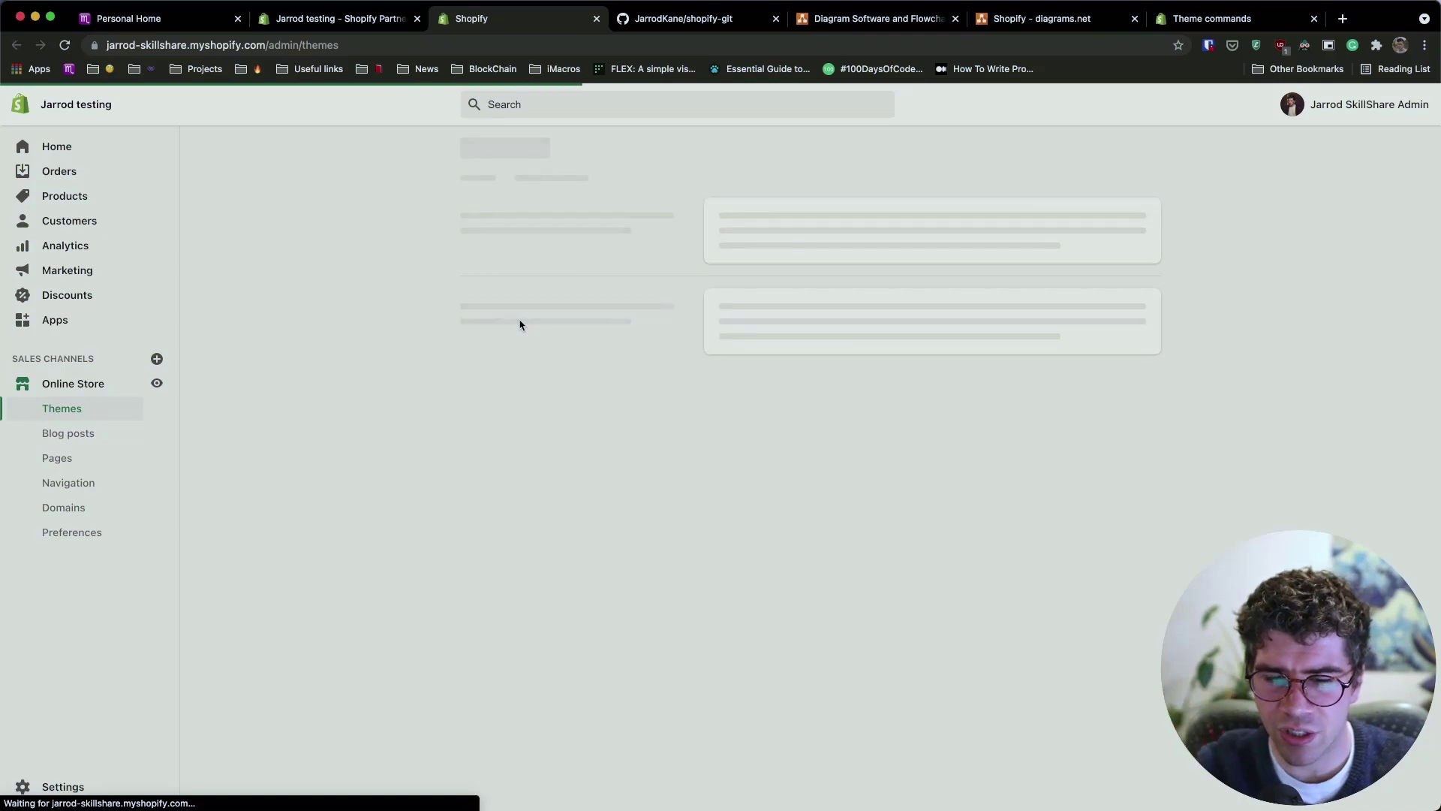
pyautogui.scroll(-3, 519, 320)
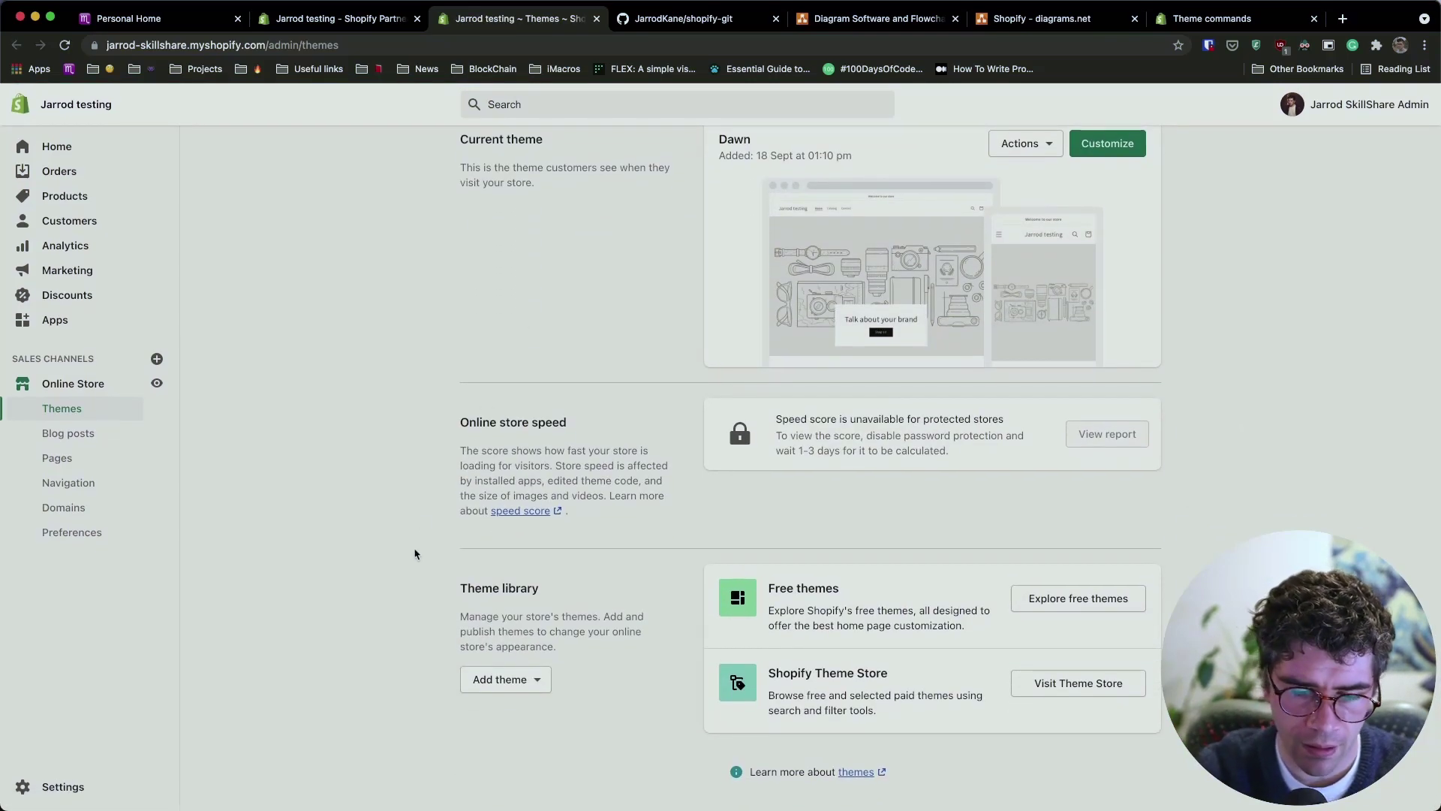
# Step: Connect the main branch of the shopify-git repository as a library theme
pyautogui.click(492, 683)
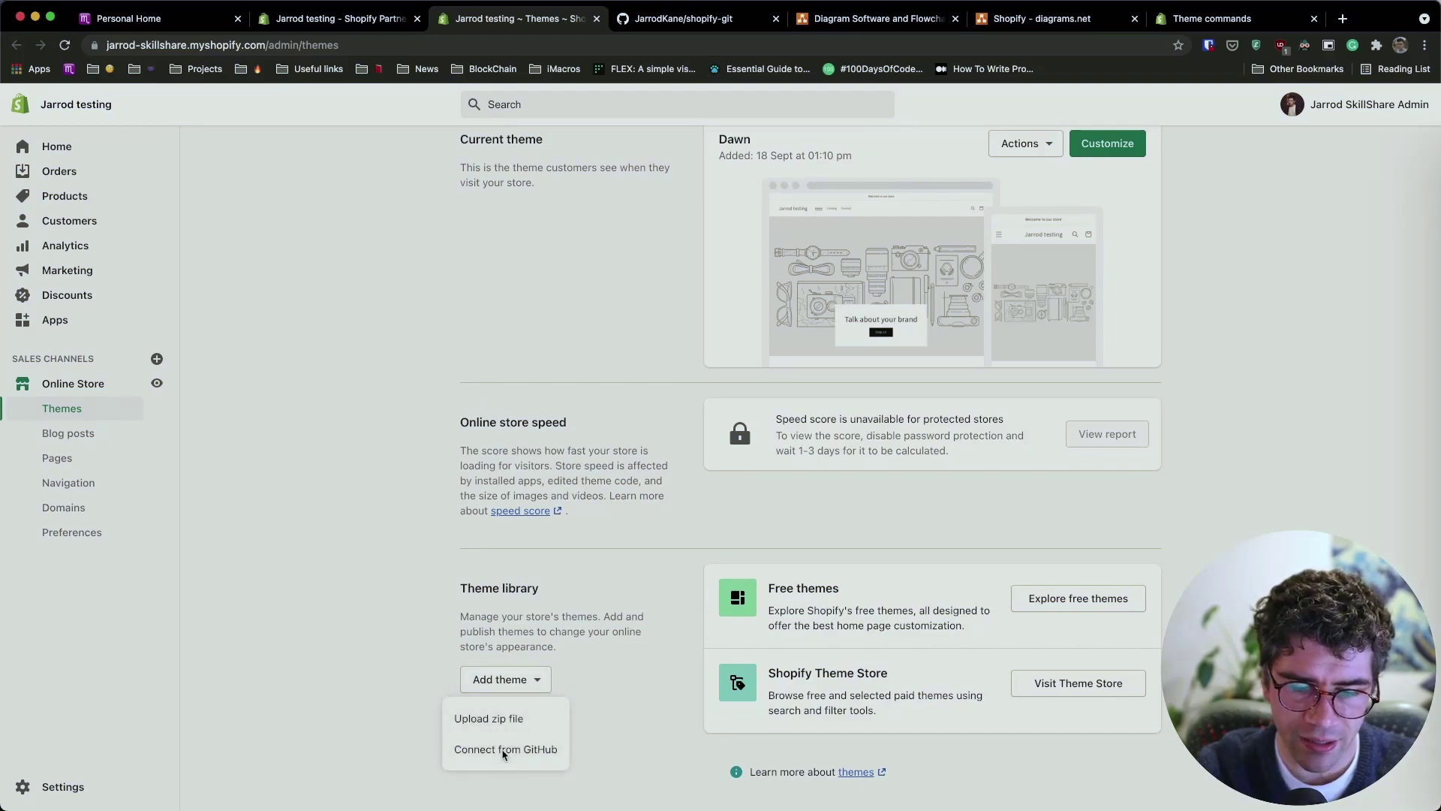
pyautogui.click(503, 751)
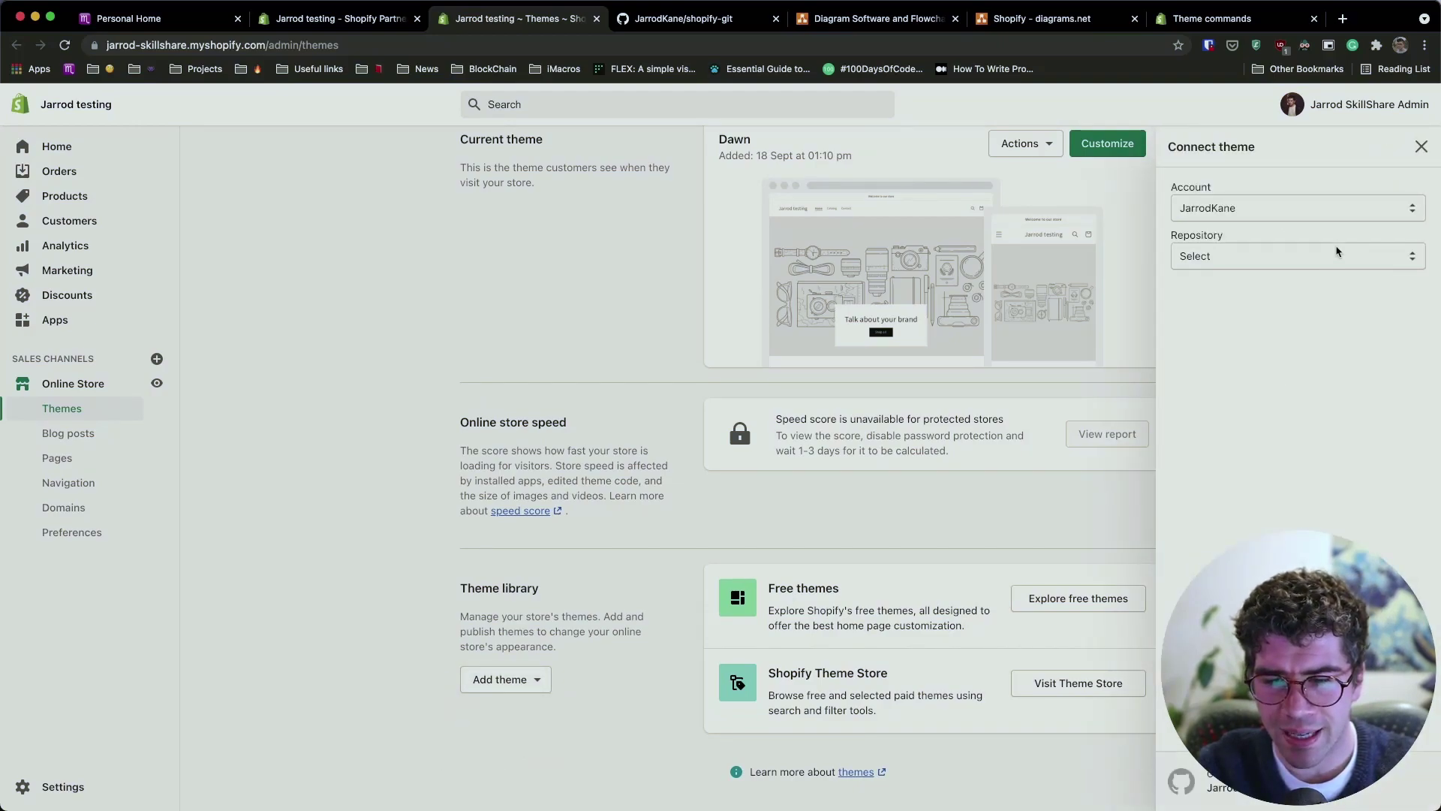
pyautogui.click(1338, 261)
pyautogui.write('shopify git')
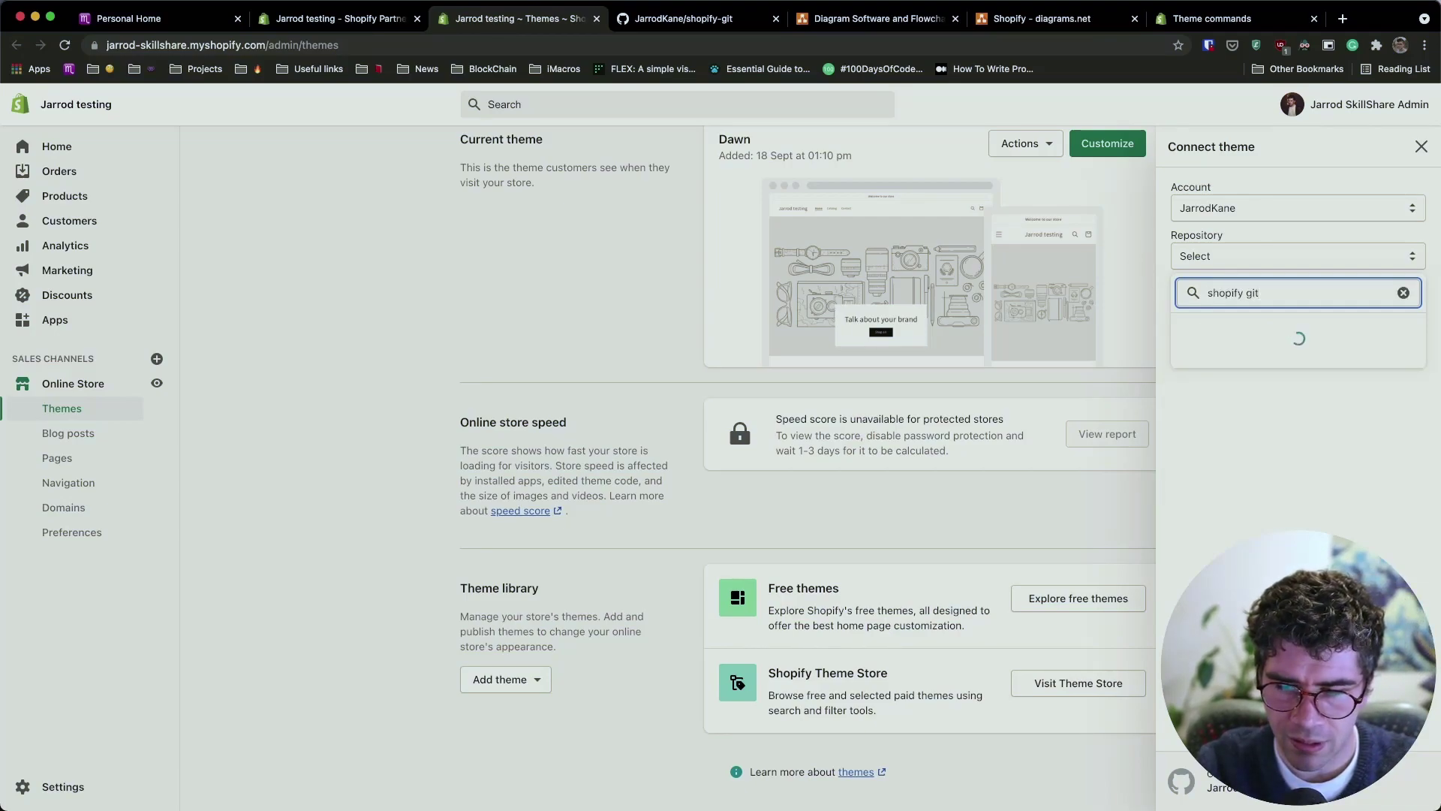
pyautogui.click(1301, 337)
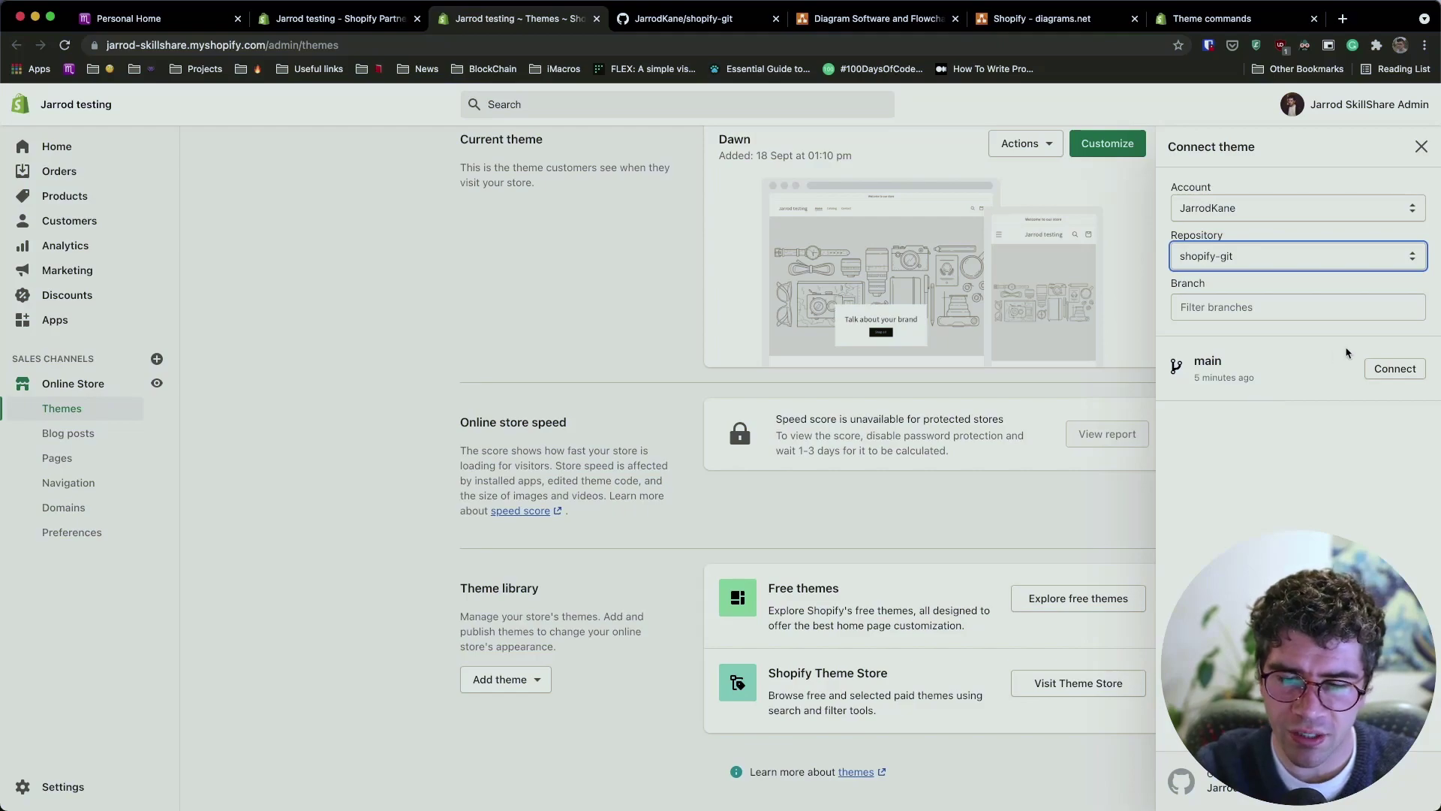
pyautogui.click(1398, 371)
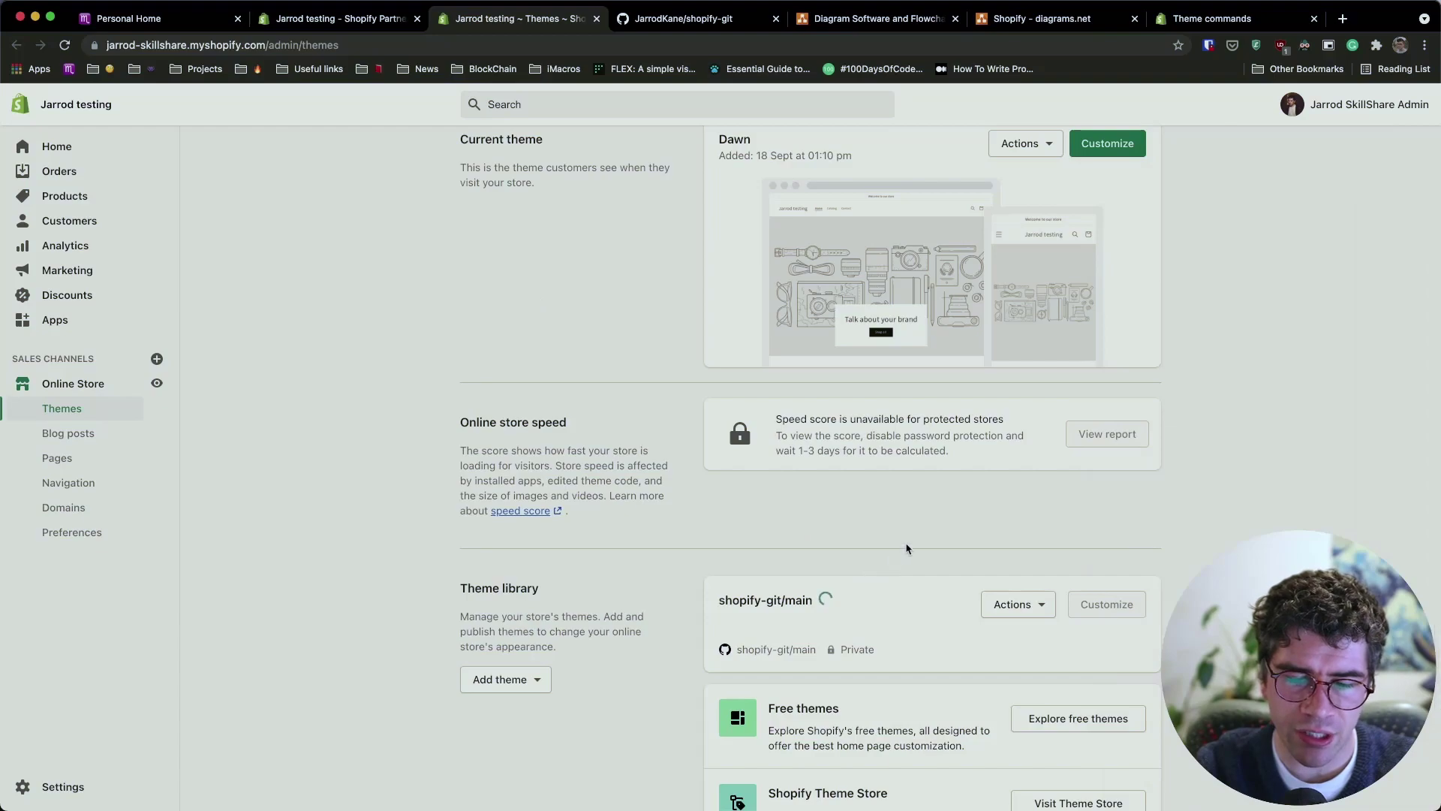
pyautogui.press('super+6')
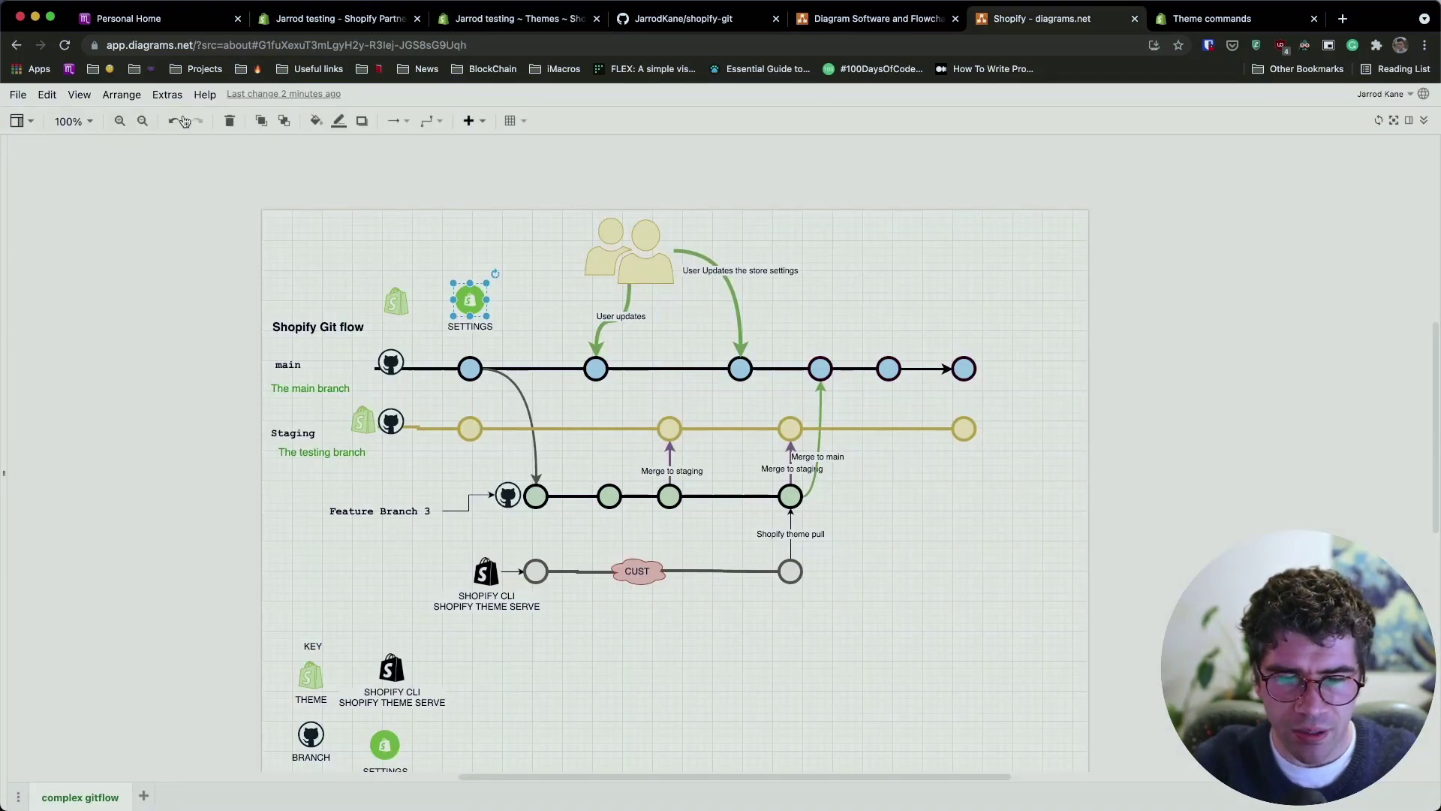
pyautogui.click(595, 391)
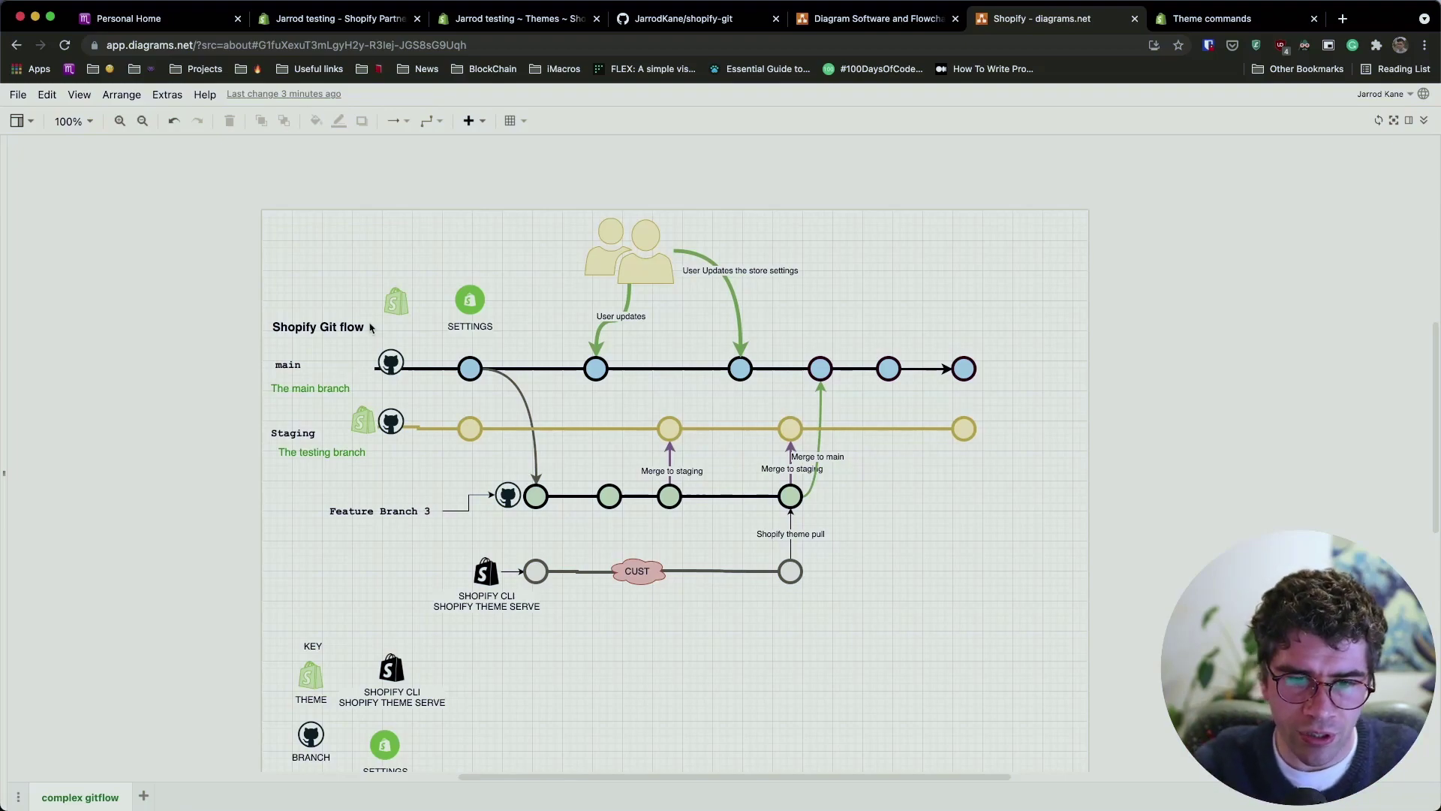
# Step: Create a 'staging' branch from main in the shopify-git GitHub repository
pyautogui.click(696, 23)
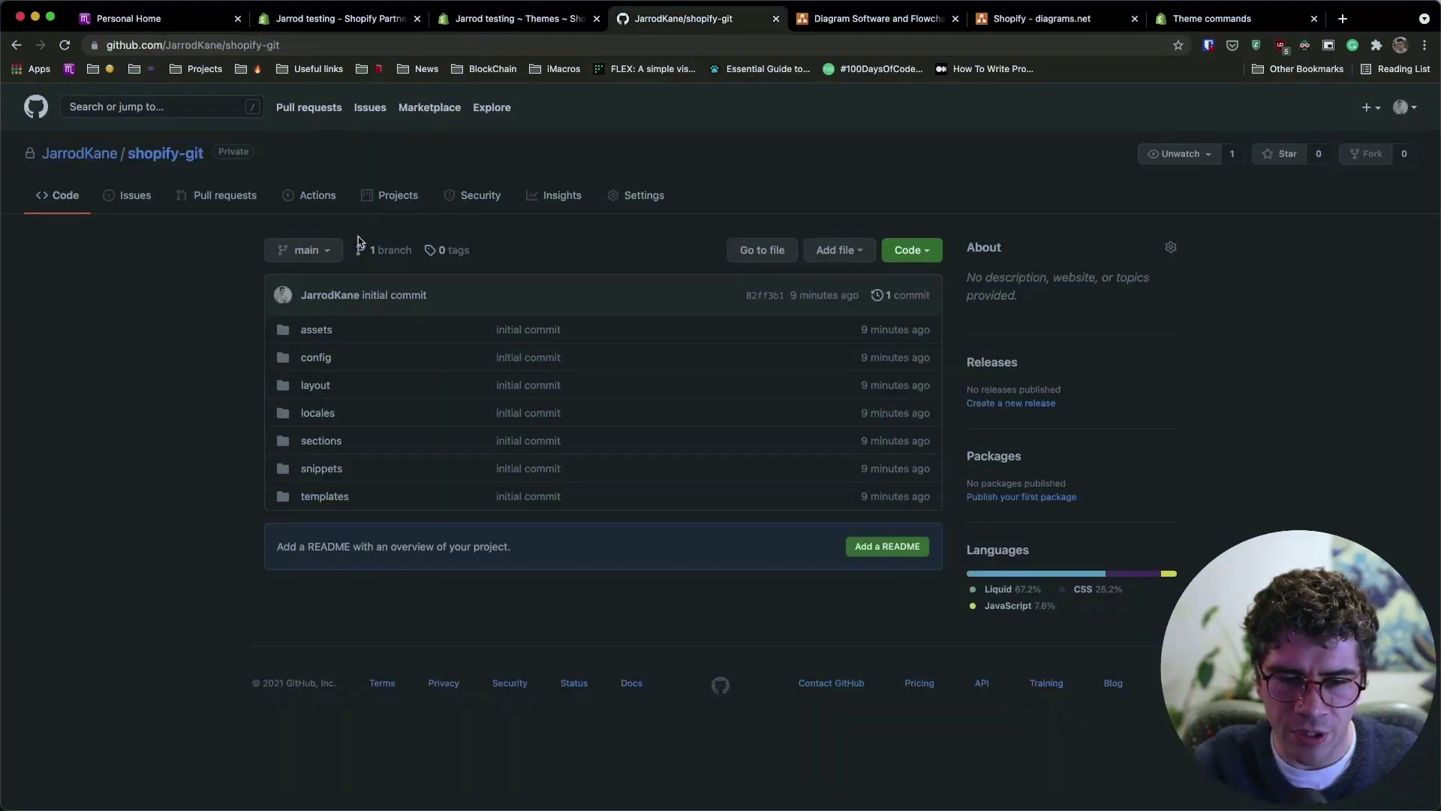
pyautogui.click(322, 256)
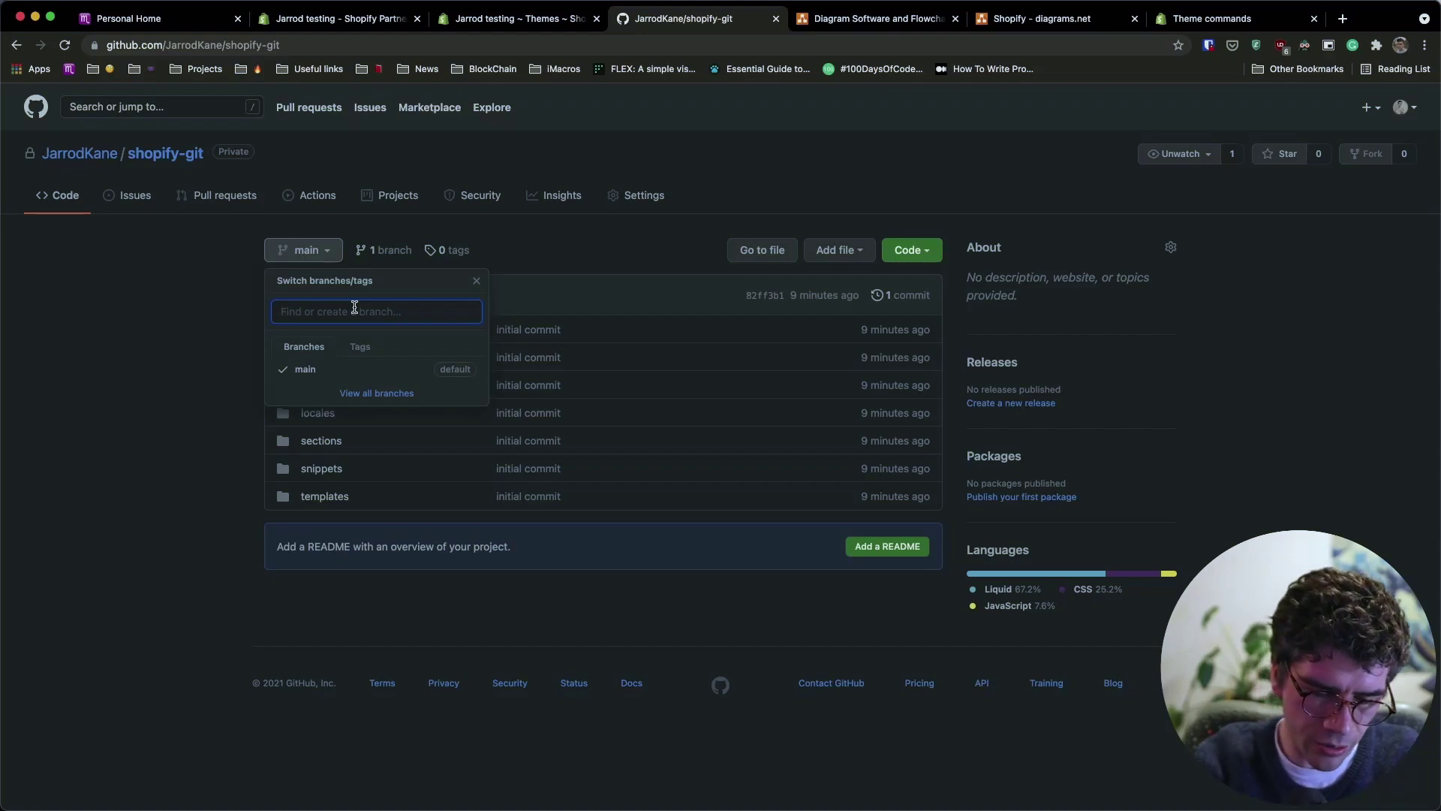
pyautogui.write('staging')
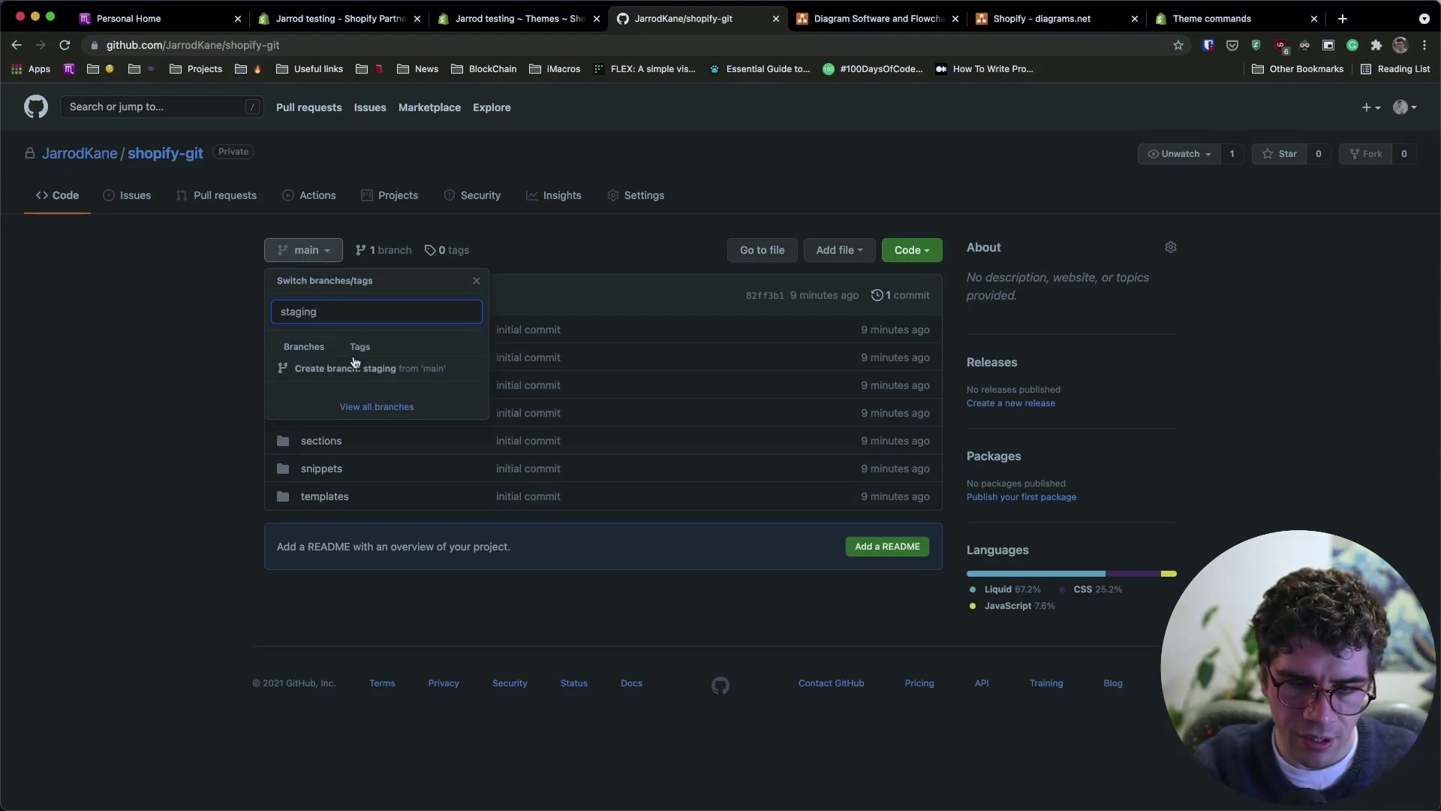
pyautogui.click(393, 380)
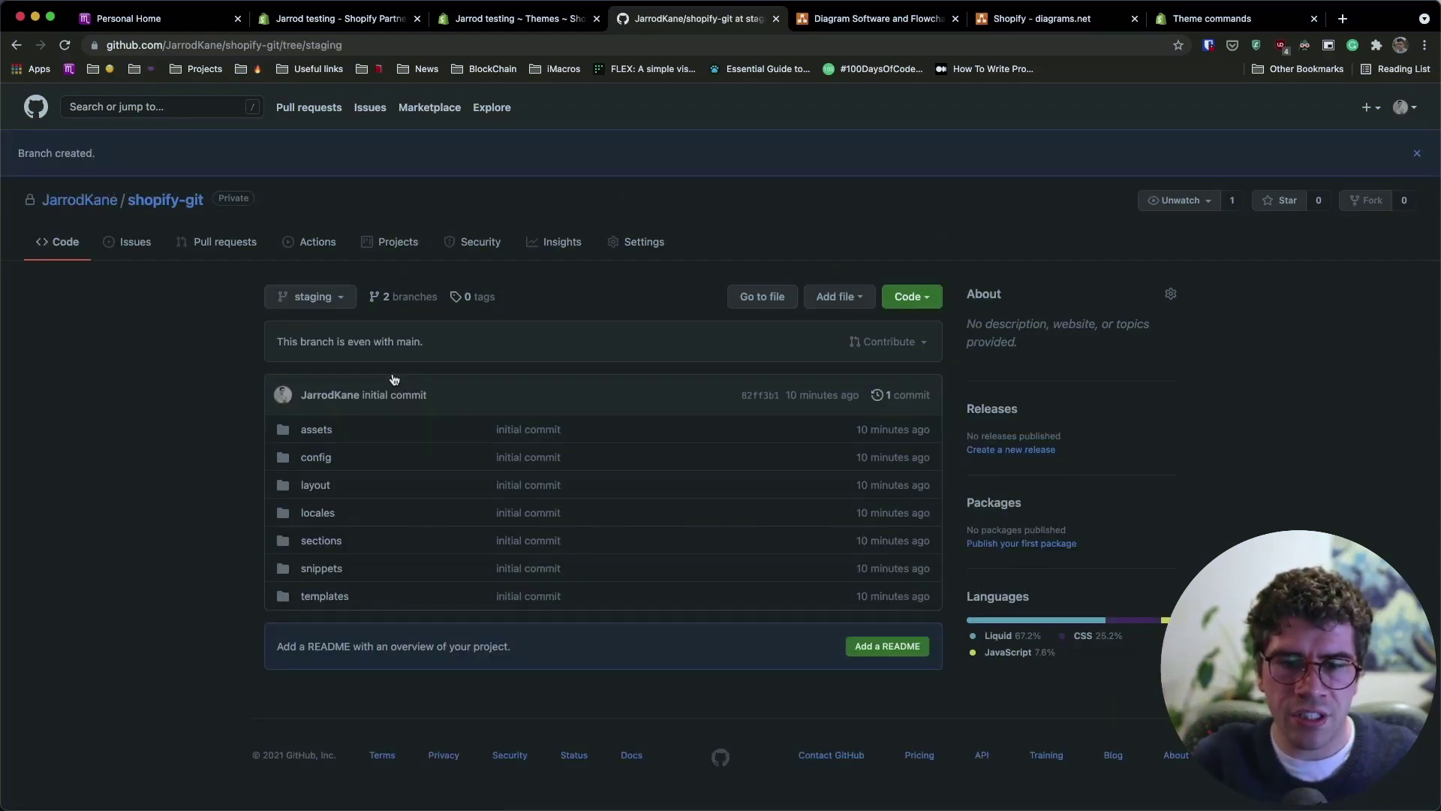
# Step: Connect the shopify-git staging branch from GitHub as another library theme
pyautogui.click(482, 22)
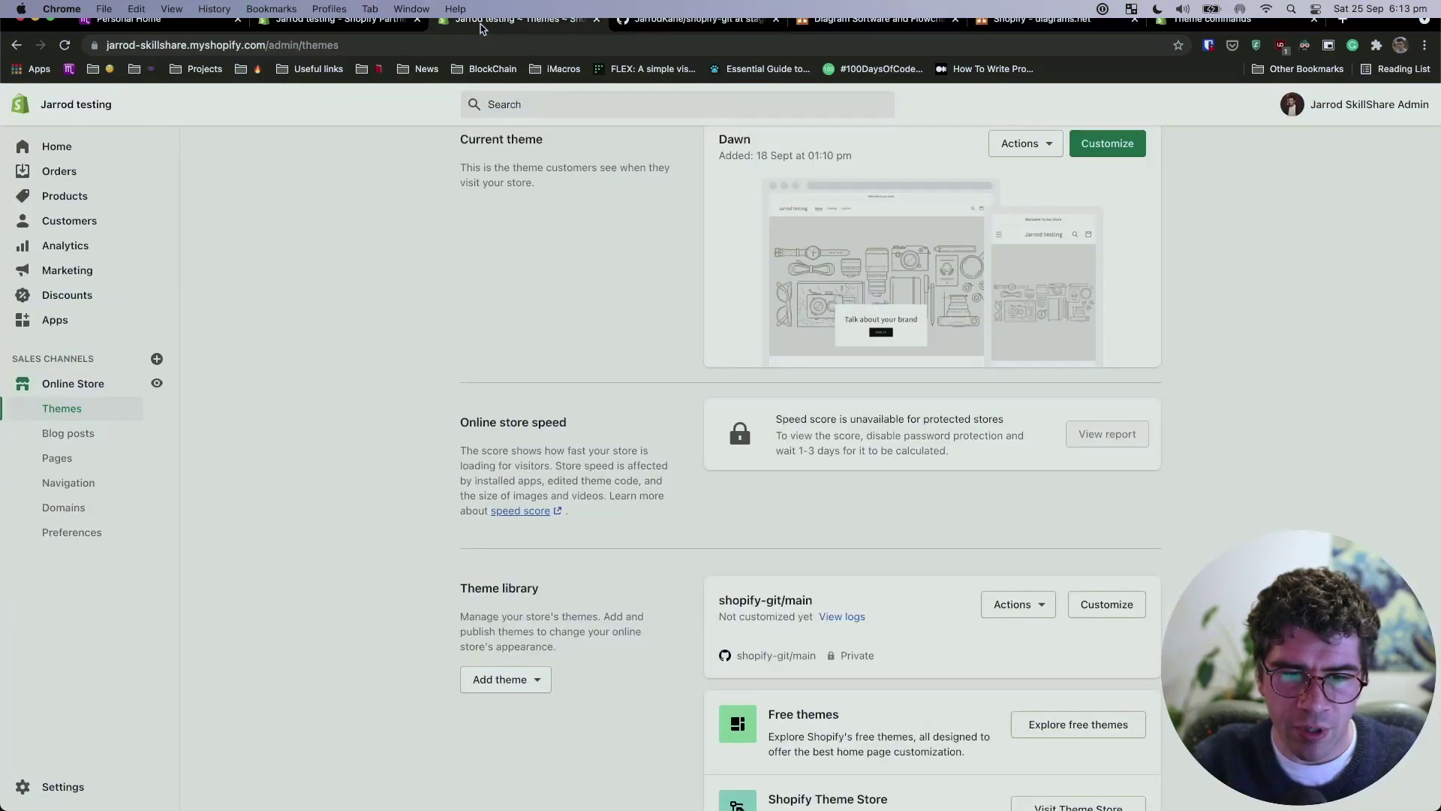
pyautogui.scroll(-3, 661, 617)
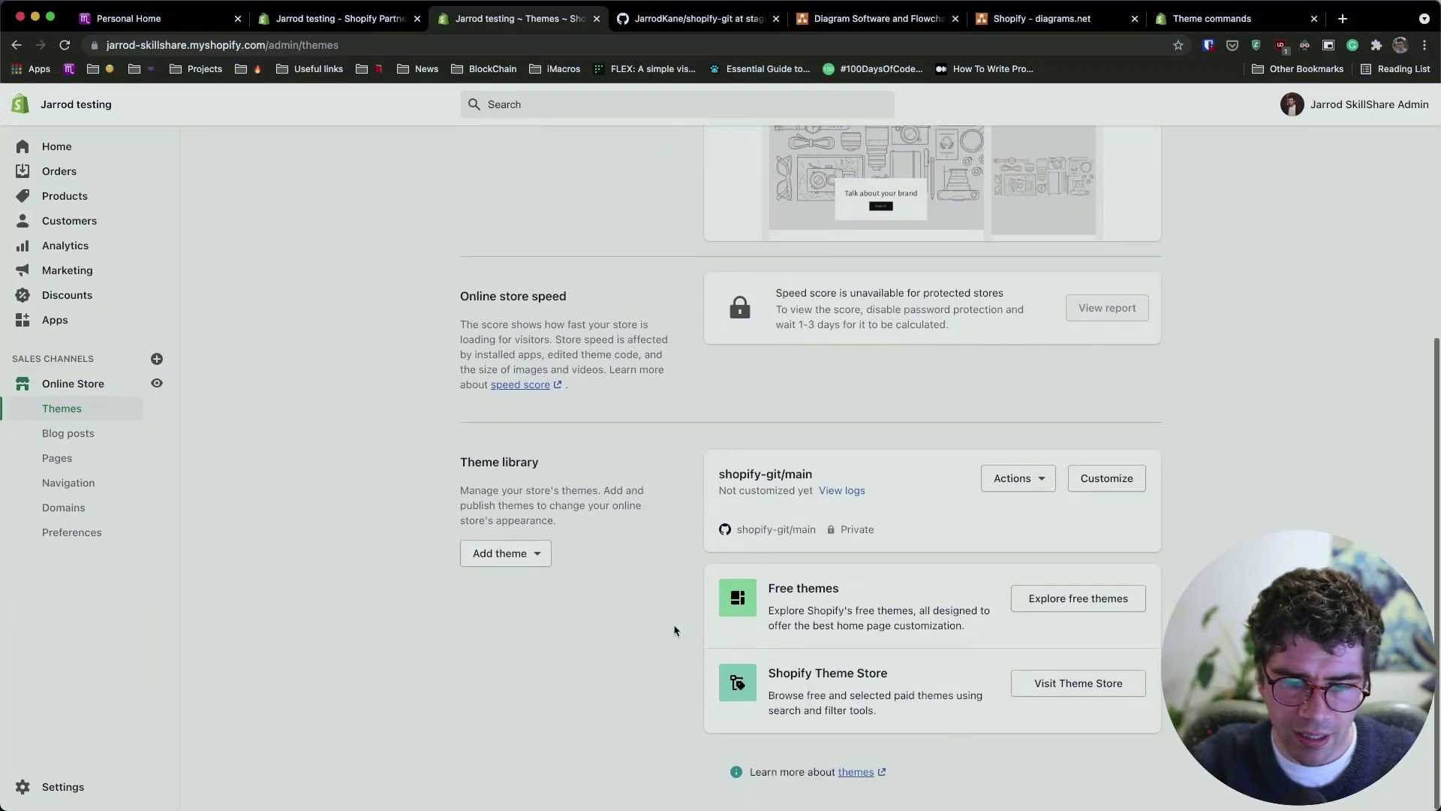
pyautogui.click(502, 554)
pyautogui.click(502, 625)
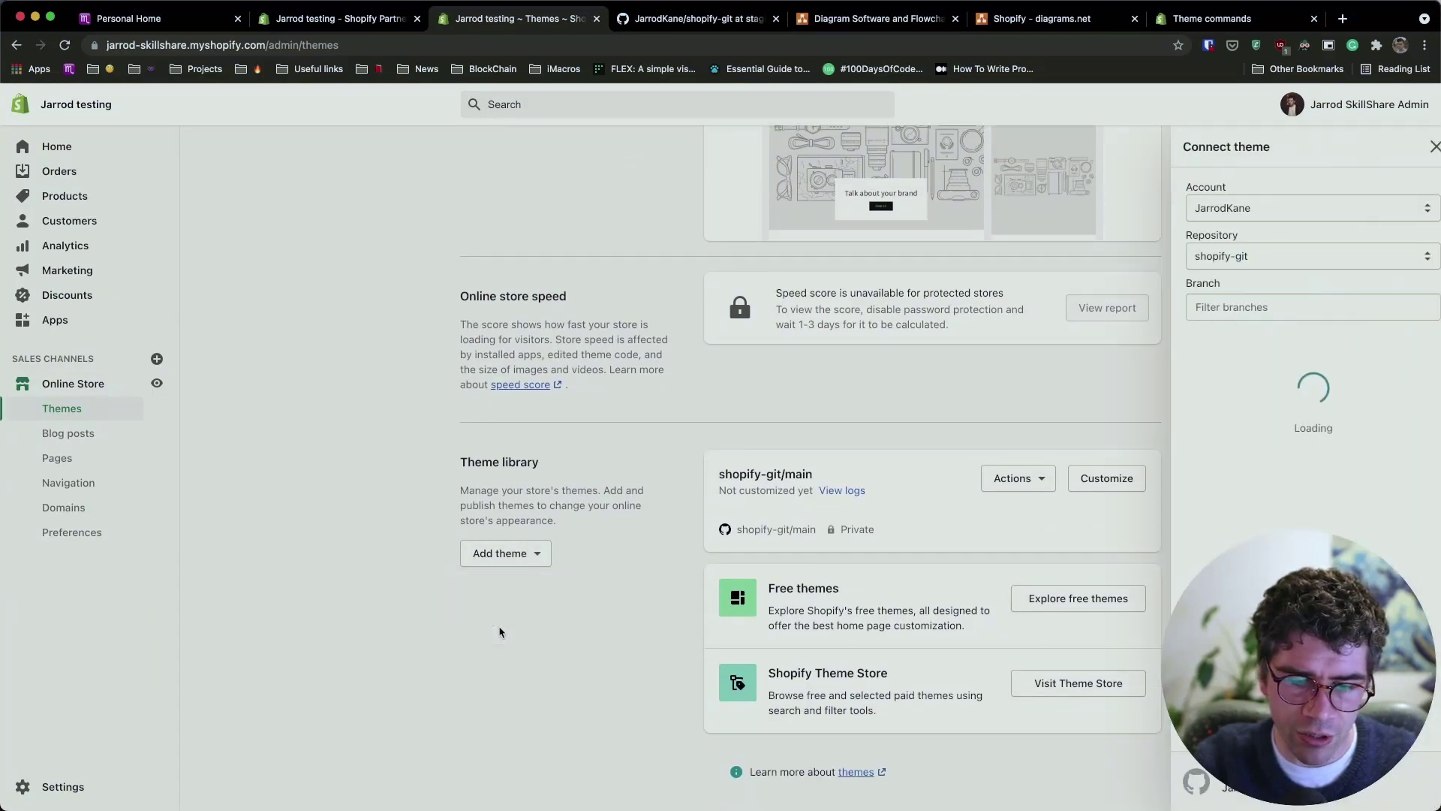
pyautogui.click(1284, 301)
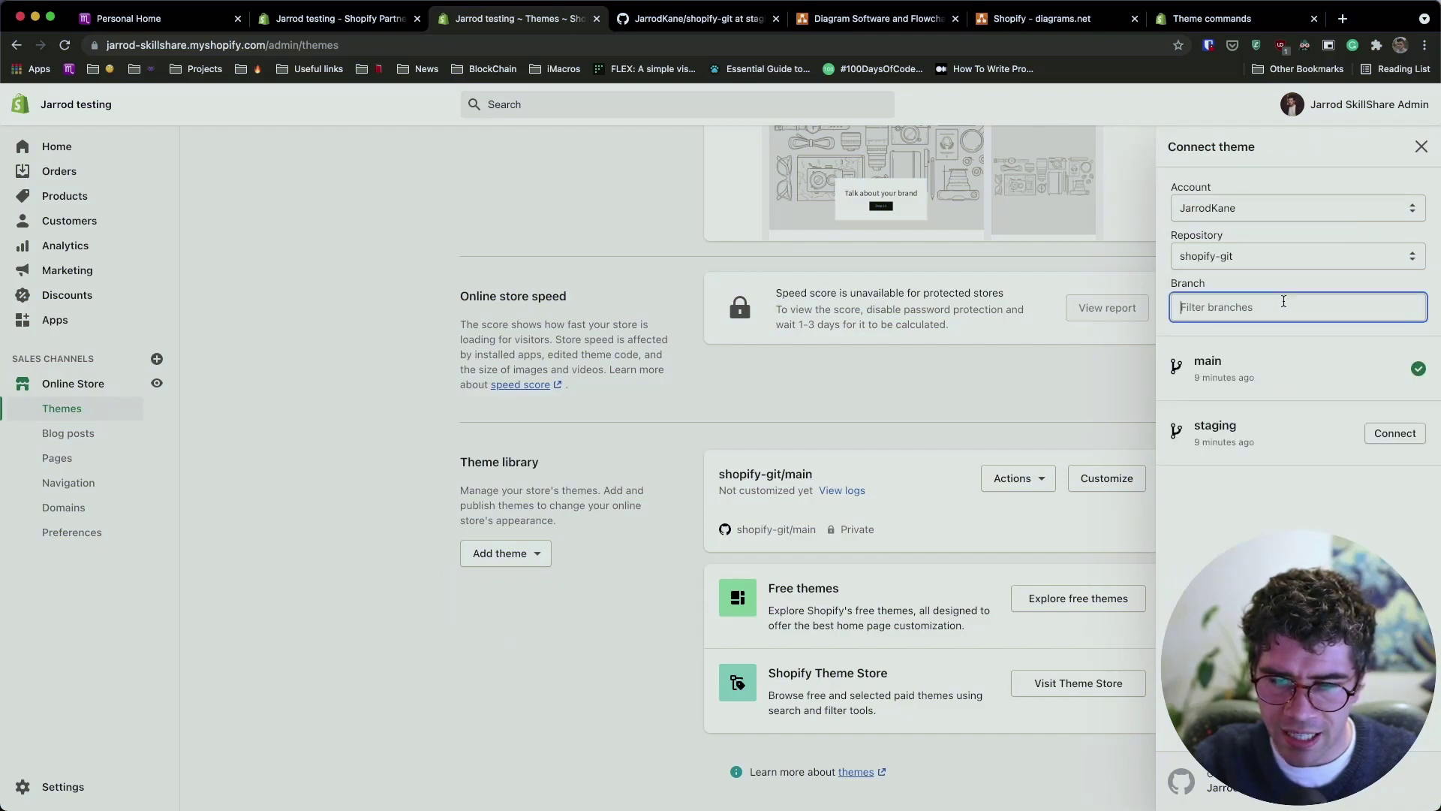
pyautogui.click(1368, 442)
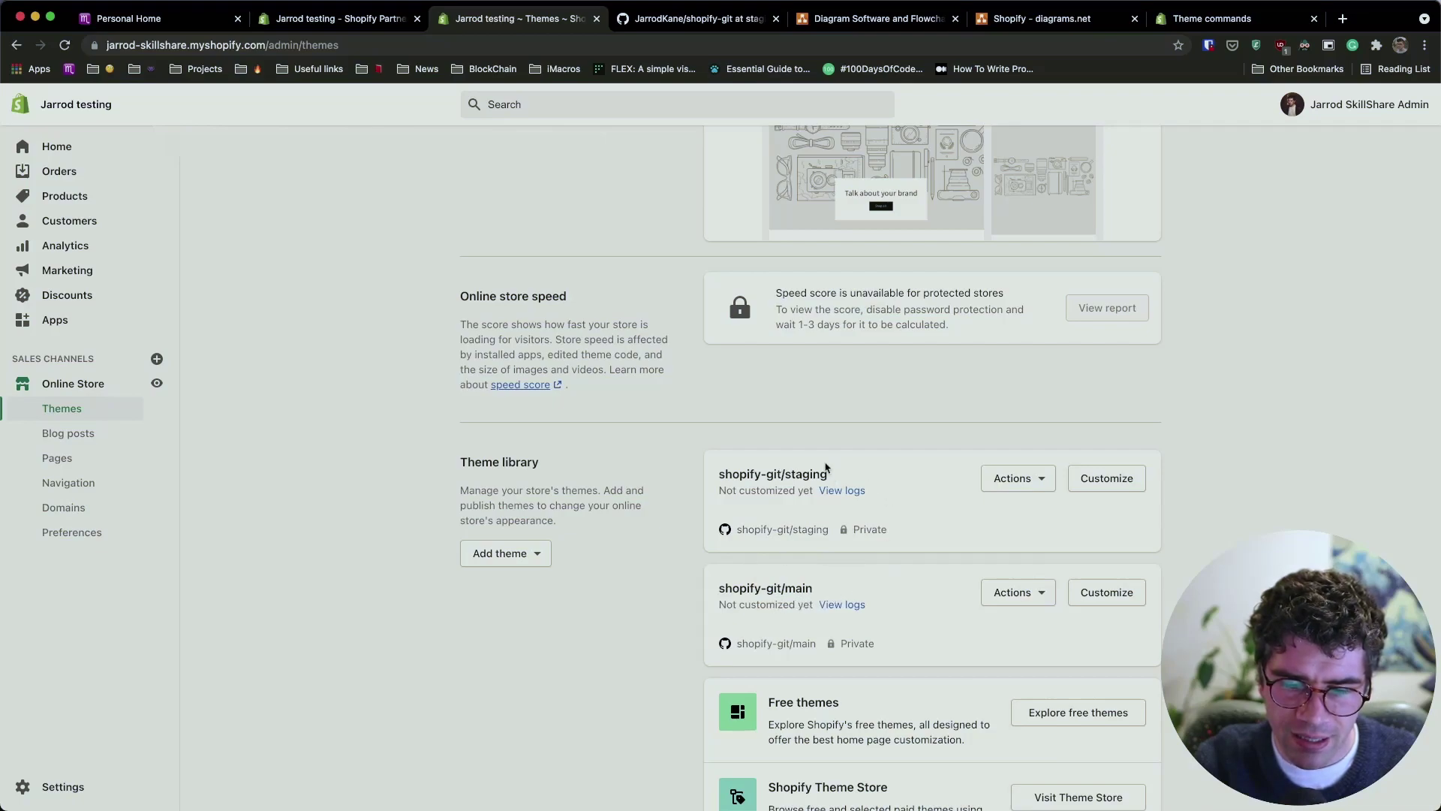
# Step: Publish shopify-git/main as the live theme, then bring the terminal window to the front
pyautogui.click(1029, 595)
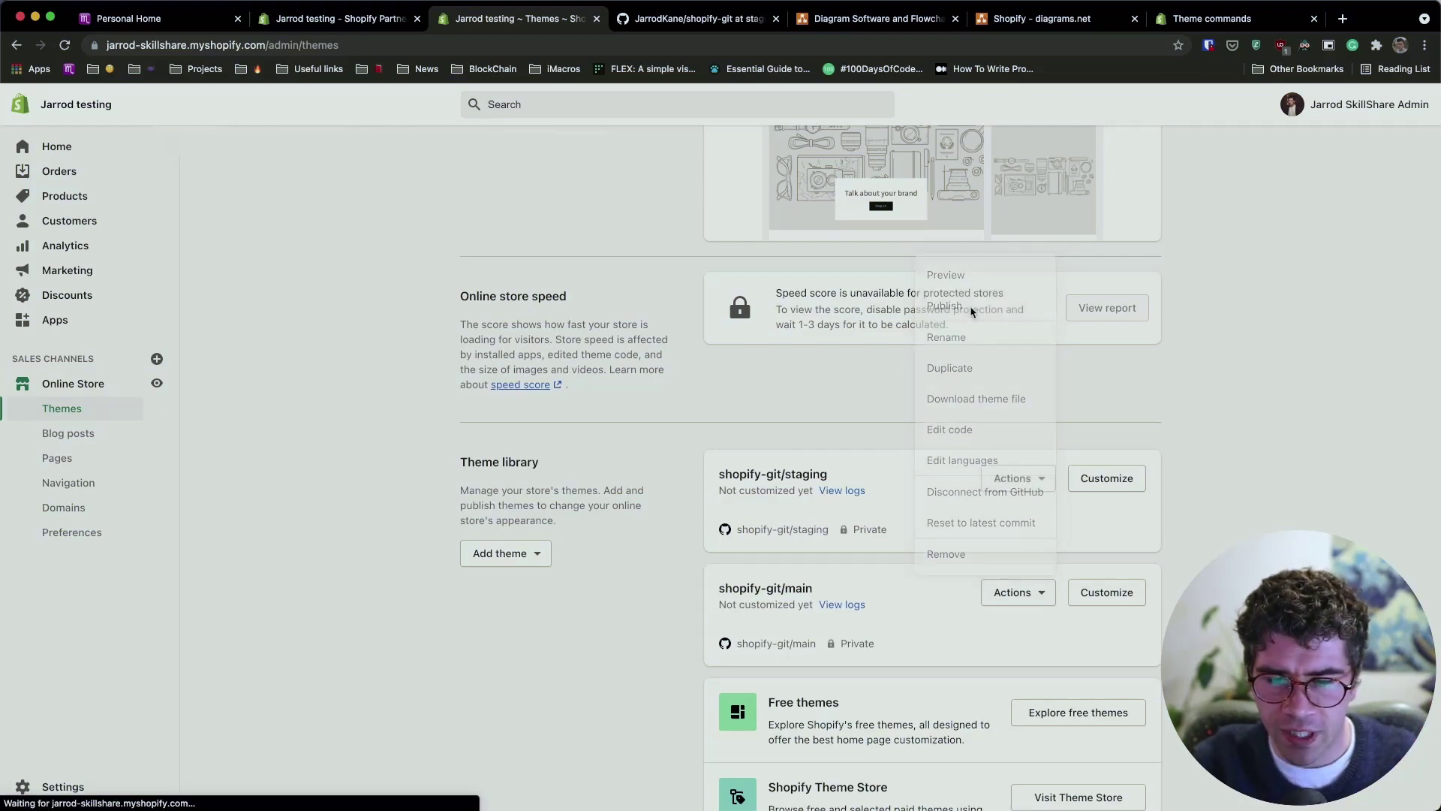
pyautogui.click(972, 312)
pyautogui.click(918, 600)
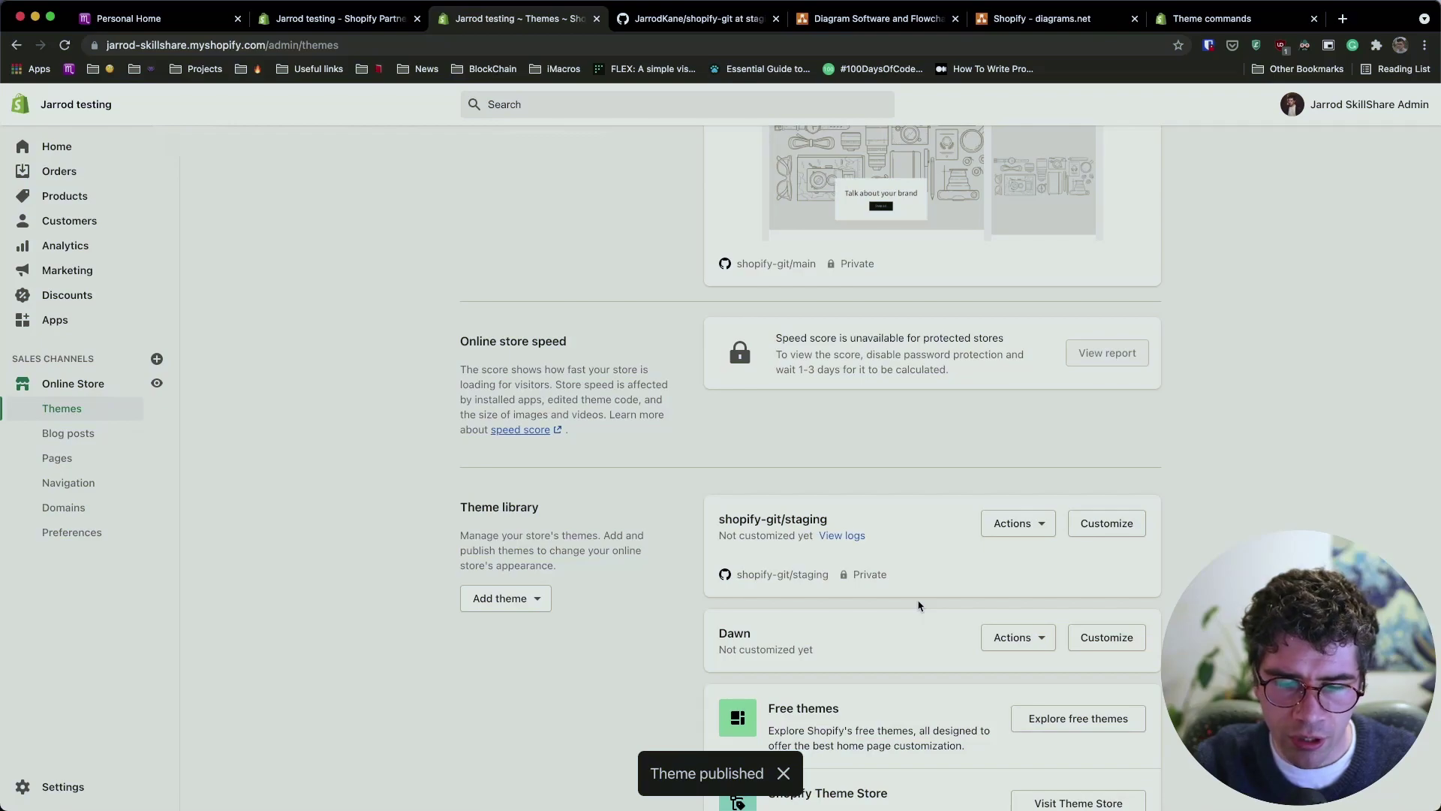
pyautogui.hotkey('ctrl', 'Up')
pyautogui.click(269, 279)
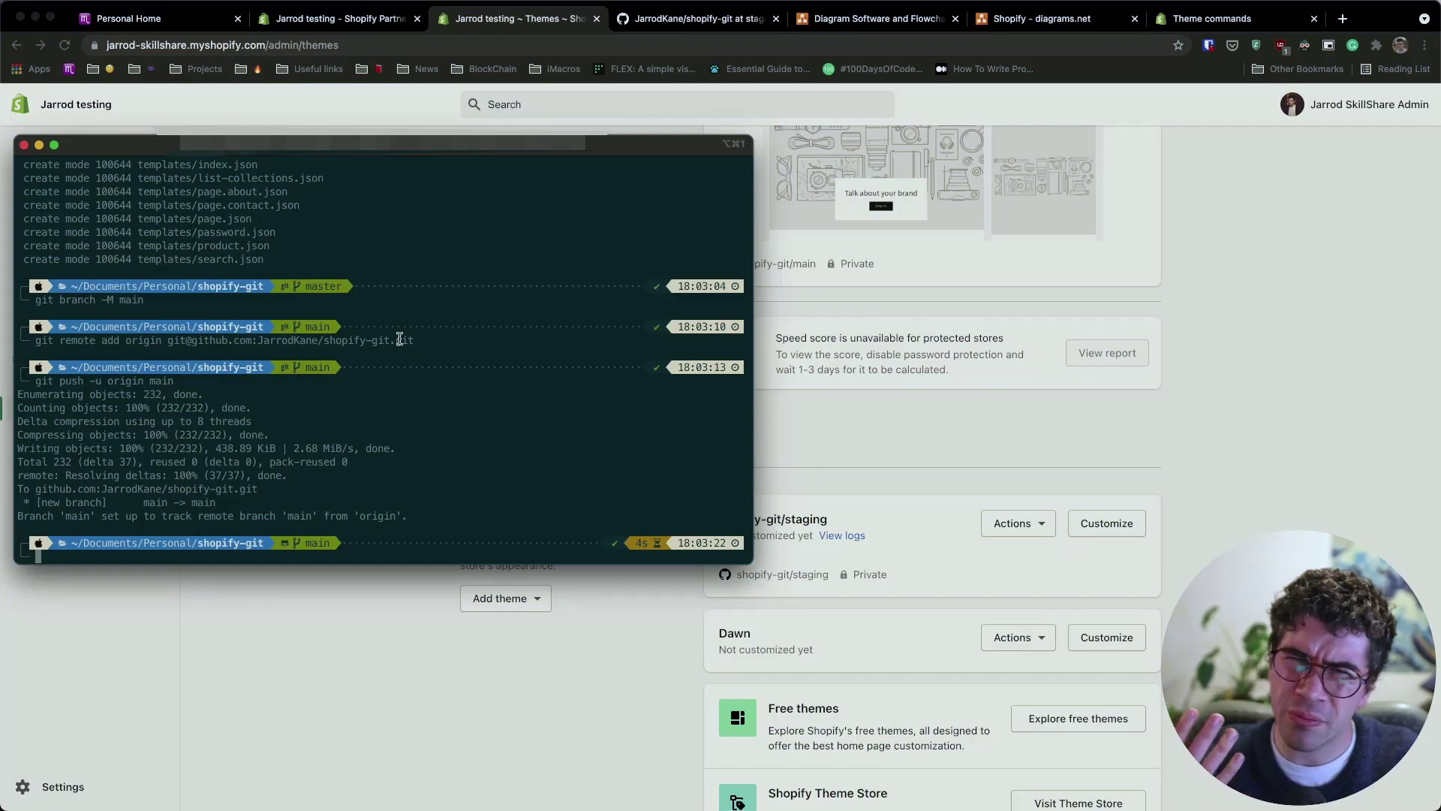
# Step: Run 'code .' to open the shopify-git folder in VS Code, then bring back the Shopify Themes page
pyautogui.write('code .')
pyautogui.press('Return')
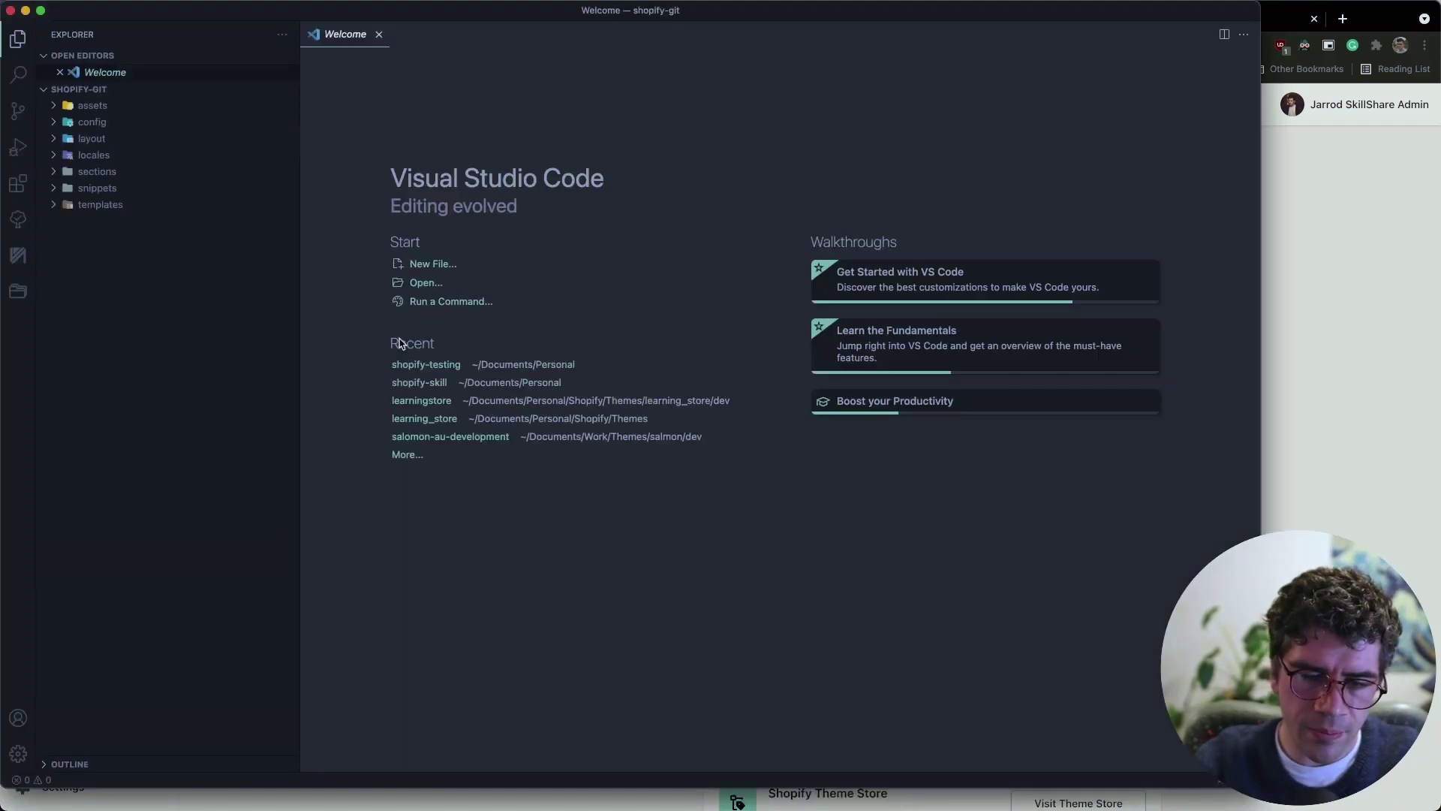
pyautogui.hotkey('ctrl', 'Up')
pyautogui.click(289, 241)
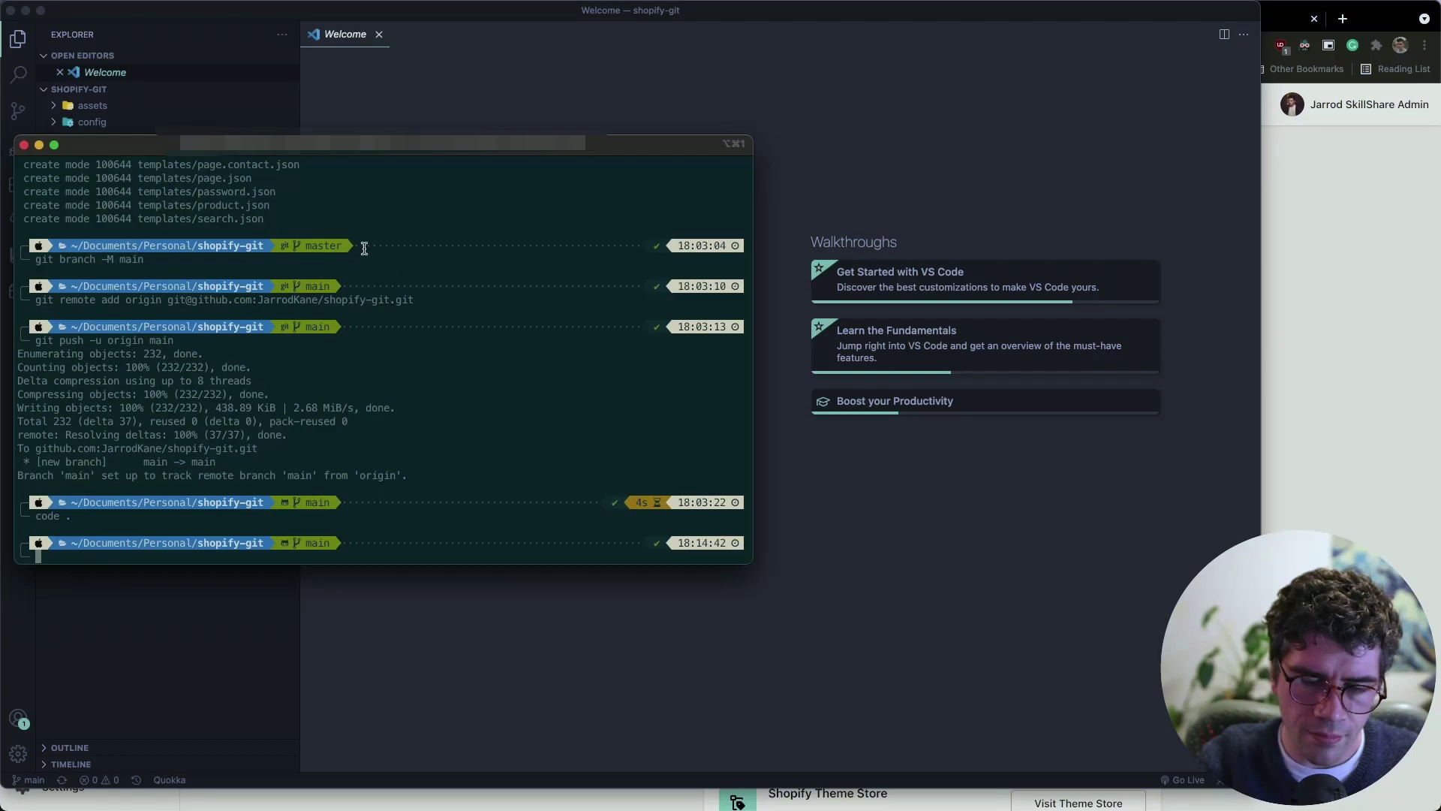
pyautogui.press('super+Tab')
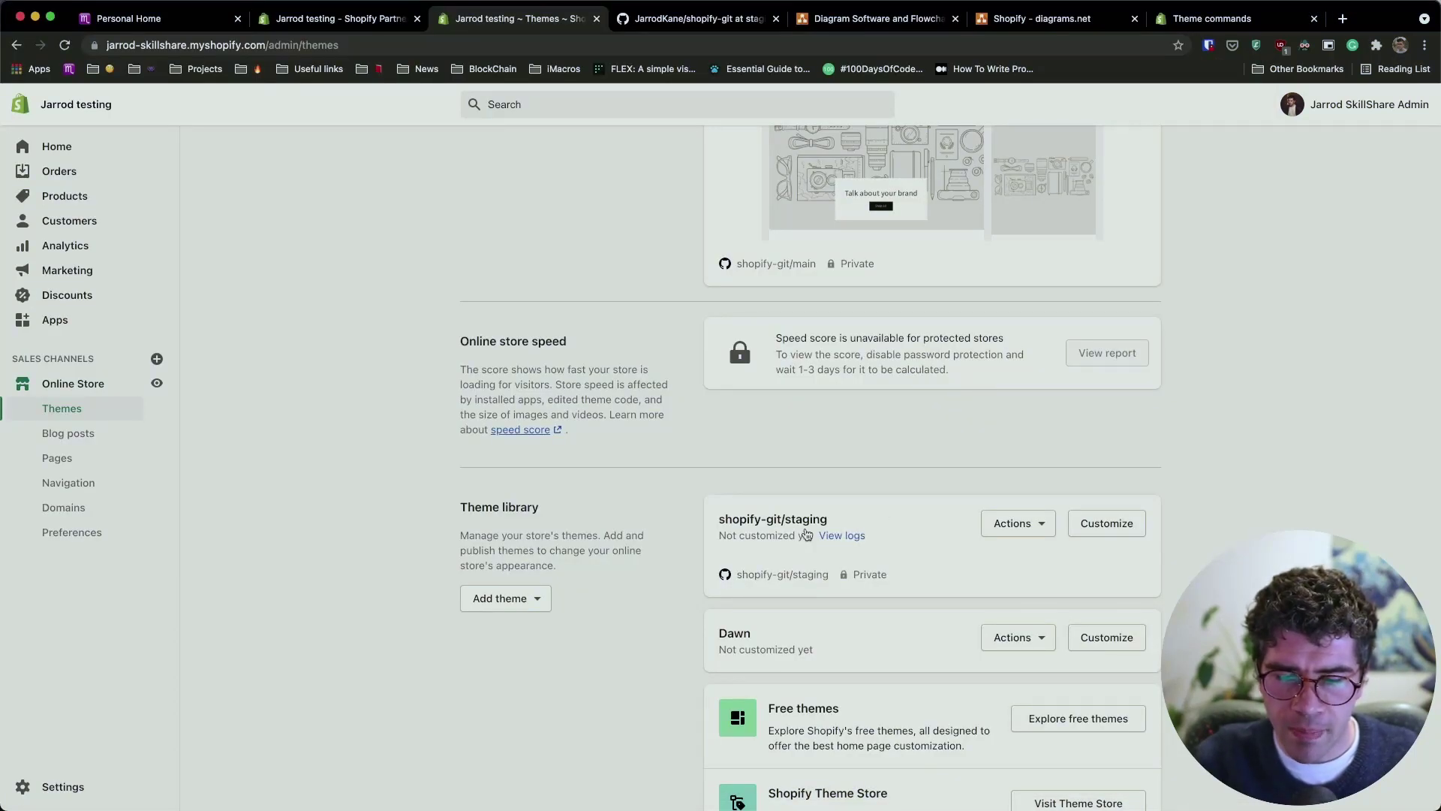
# Step: Open the current theme in the editor and select the 'Welcome to our store' announcement block
pyautogui.scroll(5, 1015, 503)
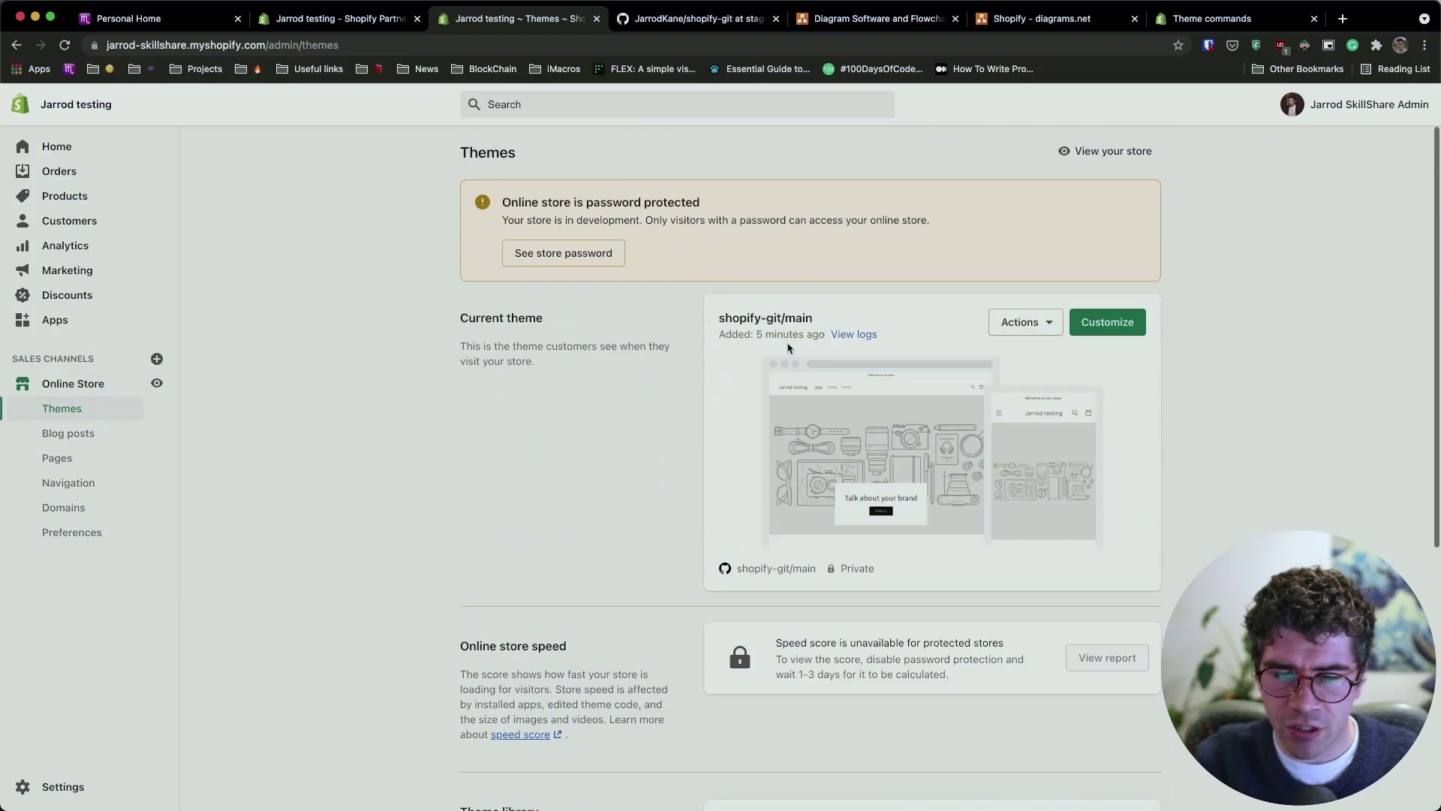
pyautogui.scroll(-1, 783, 386)
pyautogui.scroll(-5, 783, 386)
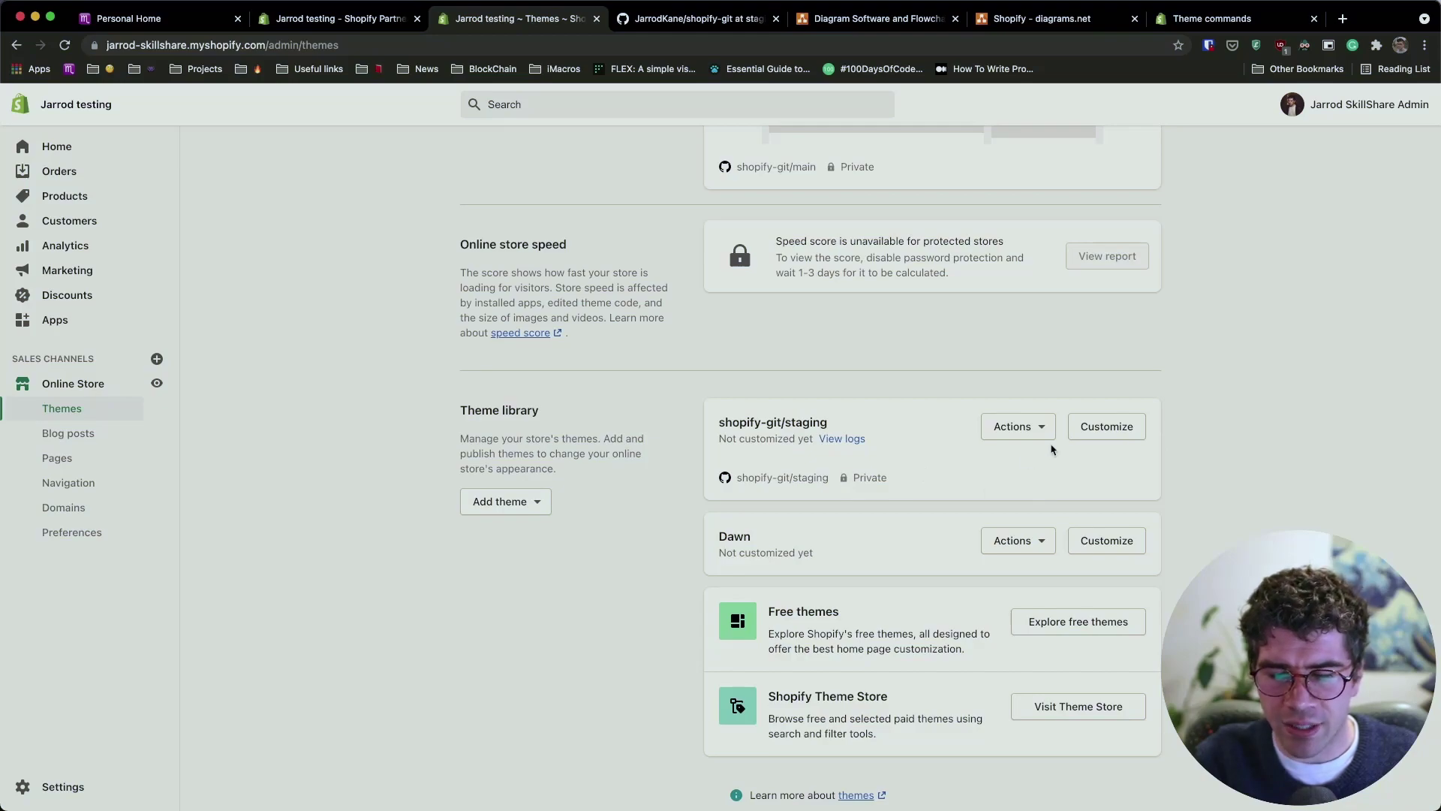
pyautogui.scroll(5, 1051, 447)
pyautogui.click(1112, 308)
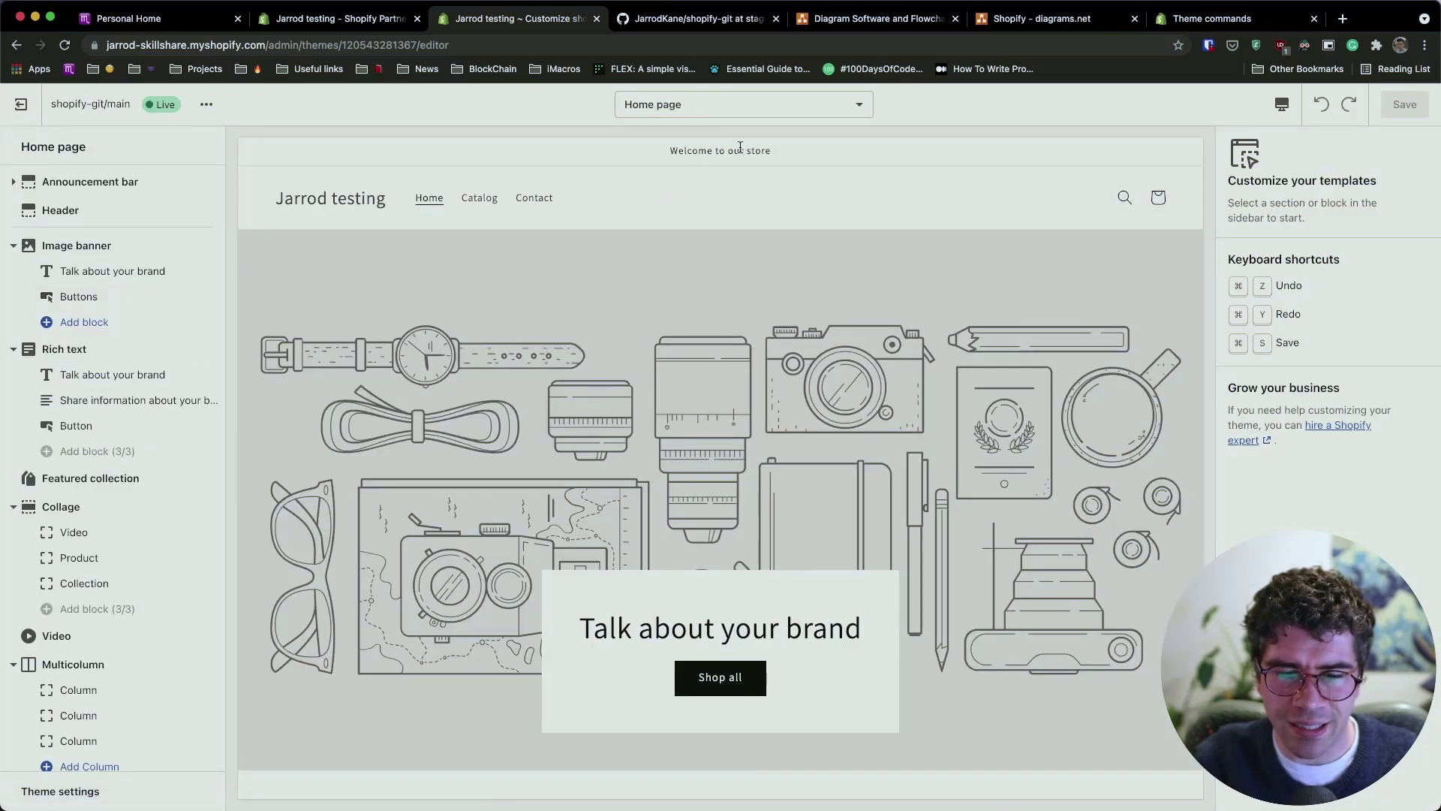
pyautogui.click(125, 187)
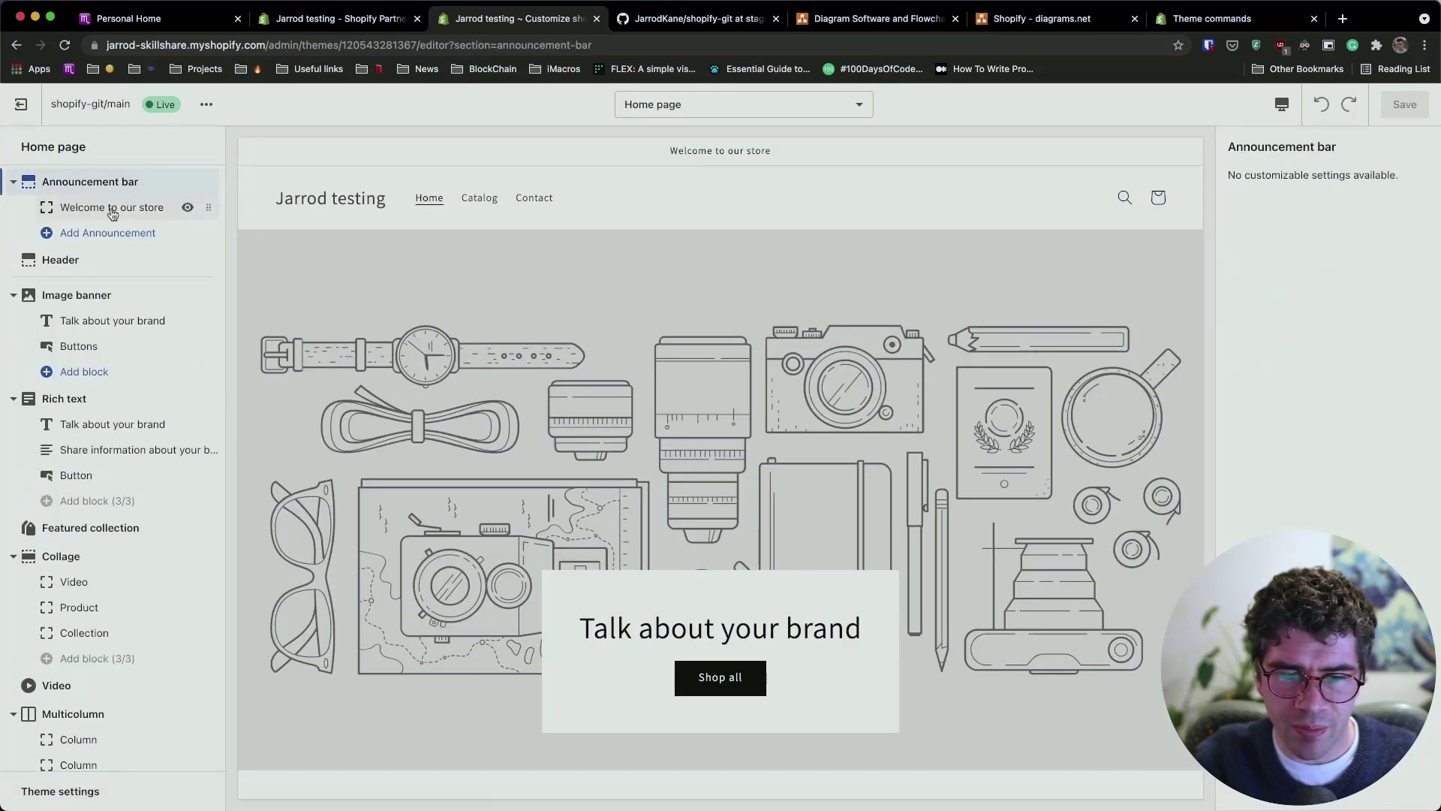
pyautogui.click(120, 207)
# Step: Change the announcement text to 'Welcome to our storejsdfds', save, and exit to the themes list
pyautogui.click(1352, 199)
pyautogui.write('jsdfds')
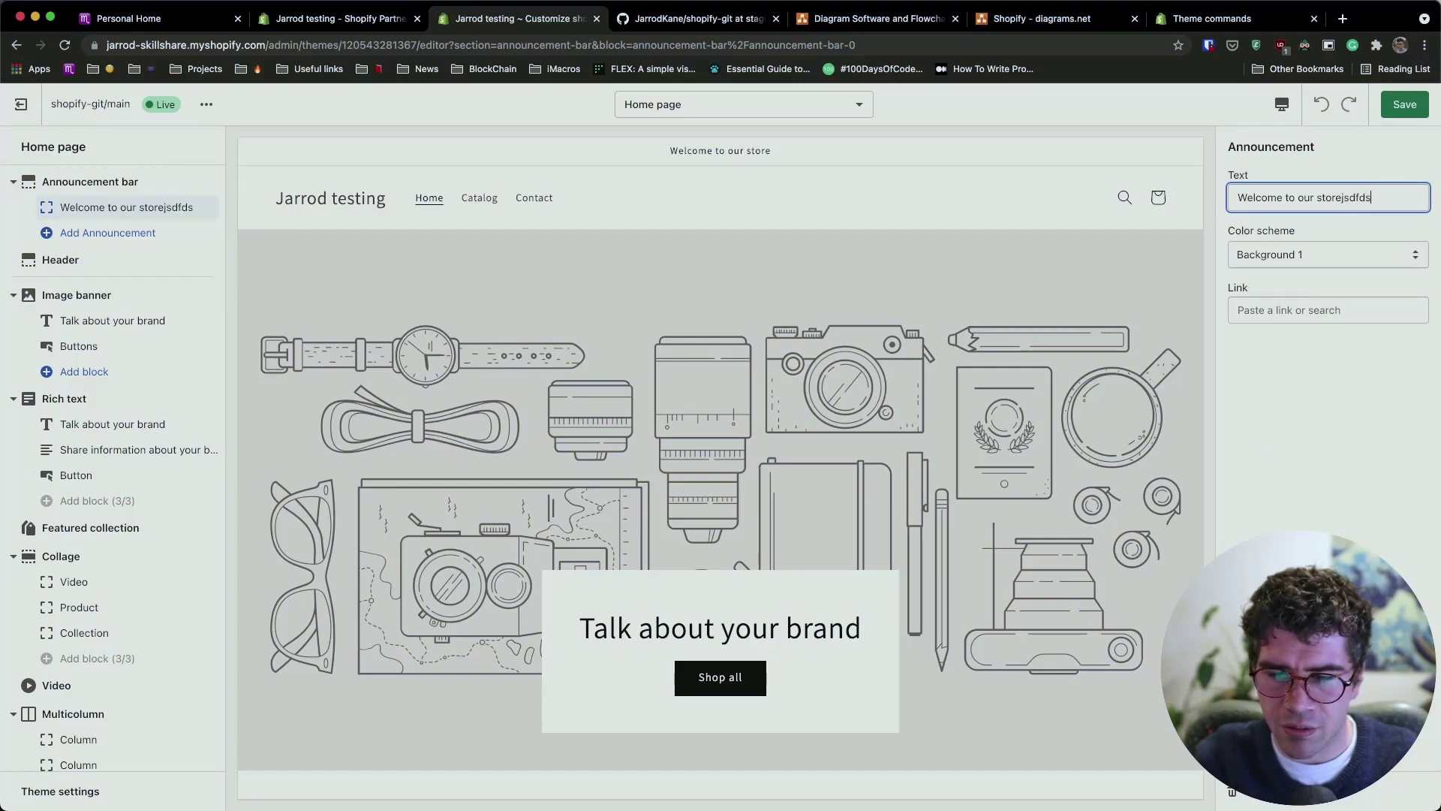
pyautogui.click(1405, 105)
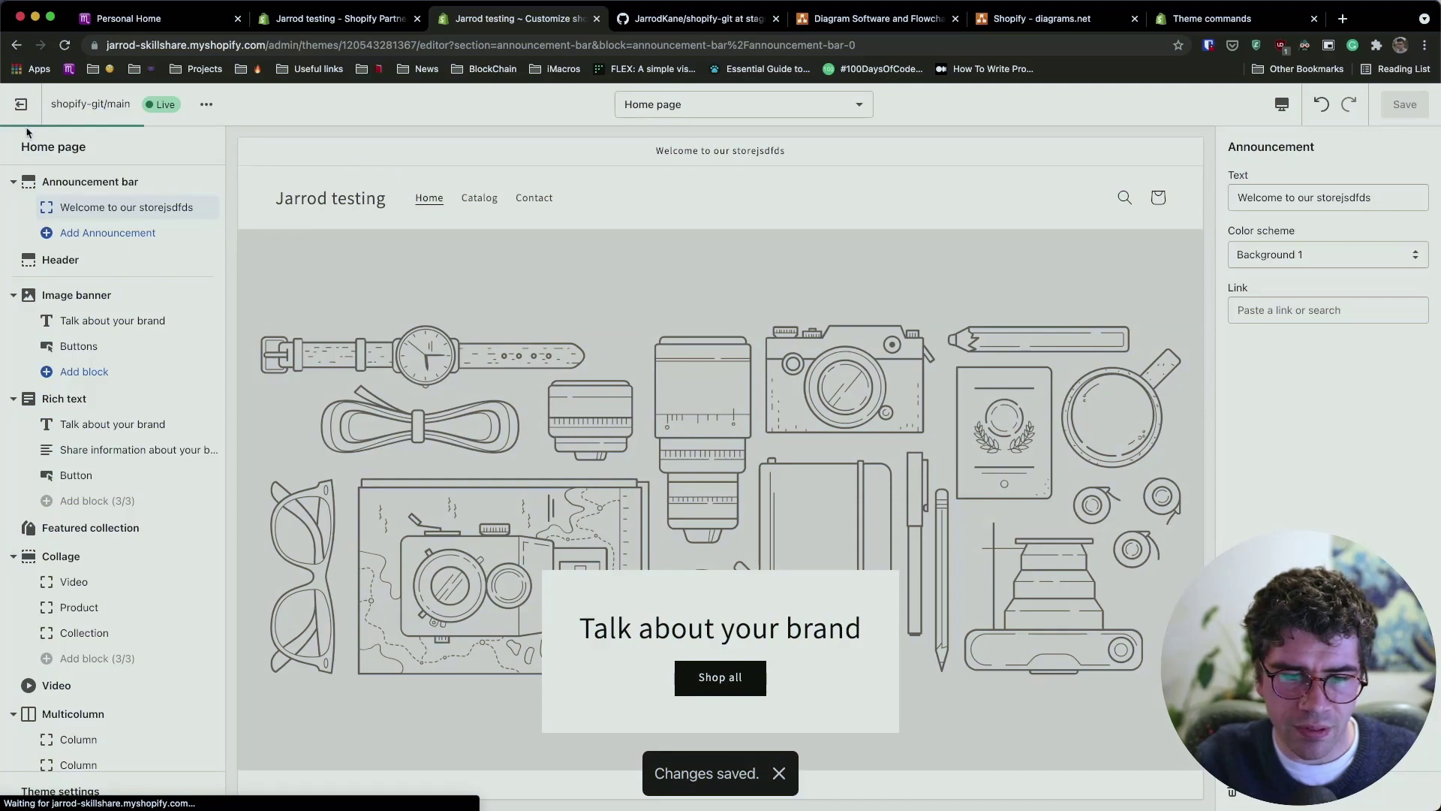
pyautogui.click(22, 104)
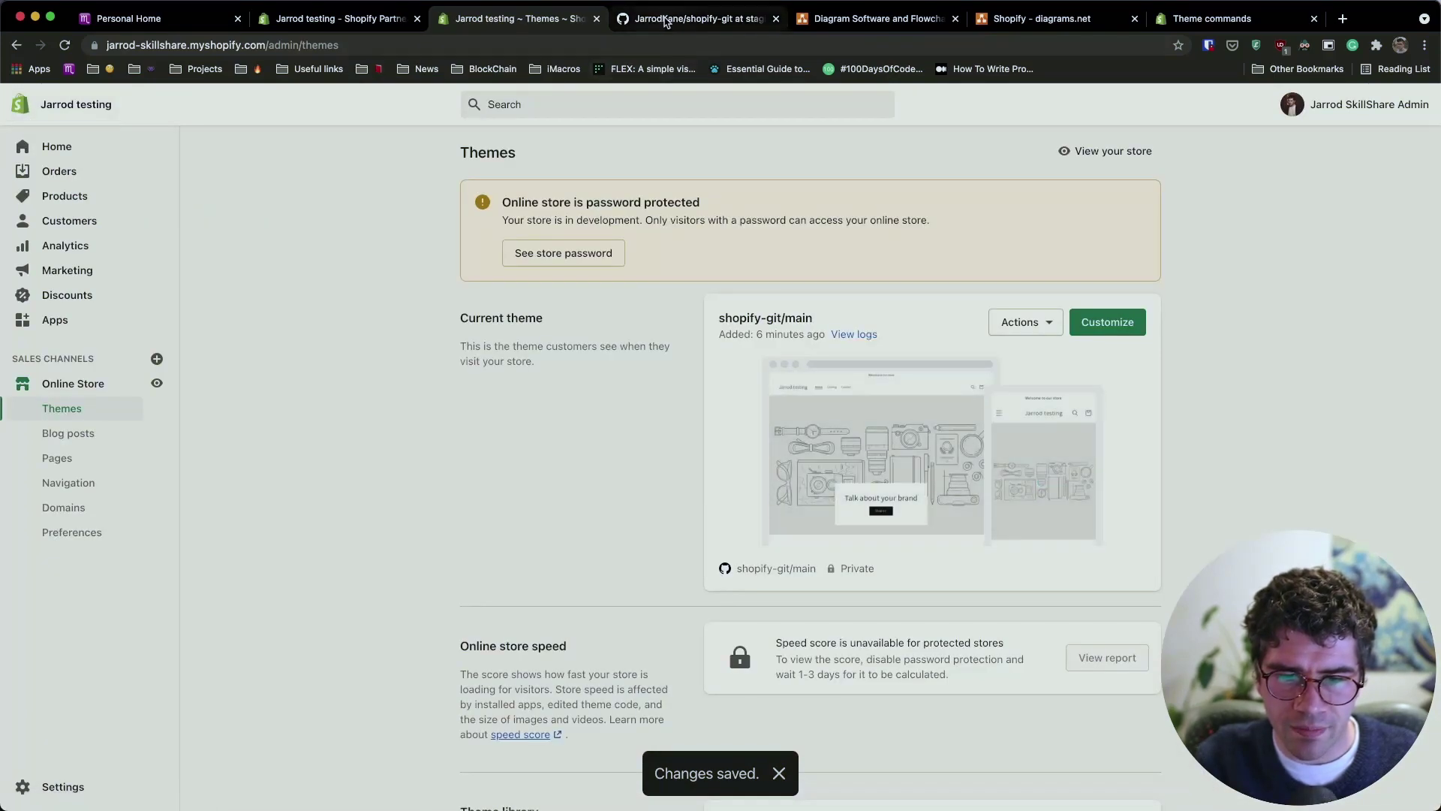
# Step: Switch the shopify-git GitHub repo to main and reload to reveal the 'Update from Shopify' commit
pyautogui.click(645, 18)
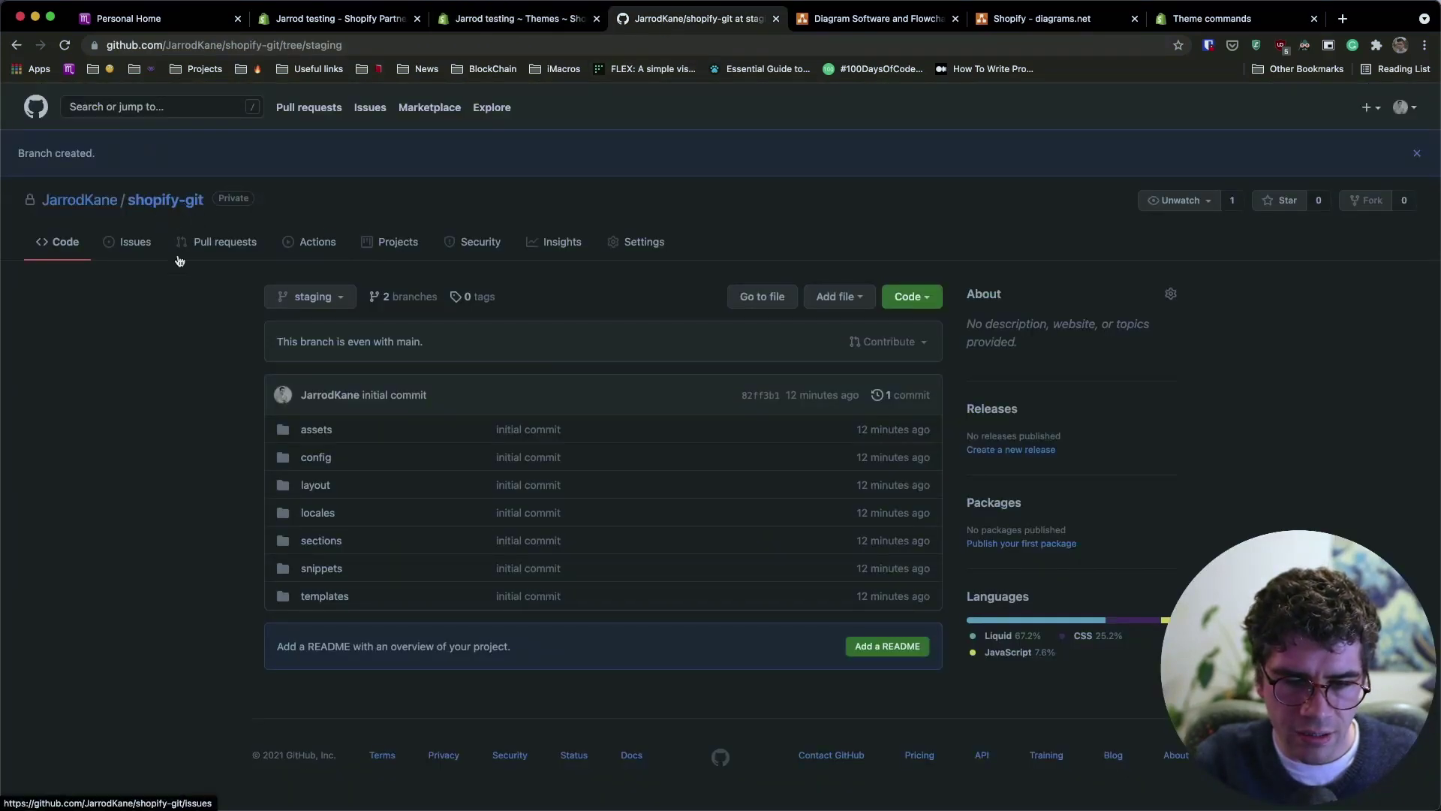
pyautogui.click(309, 299)
pyautogui.click(309, 416)
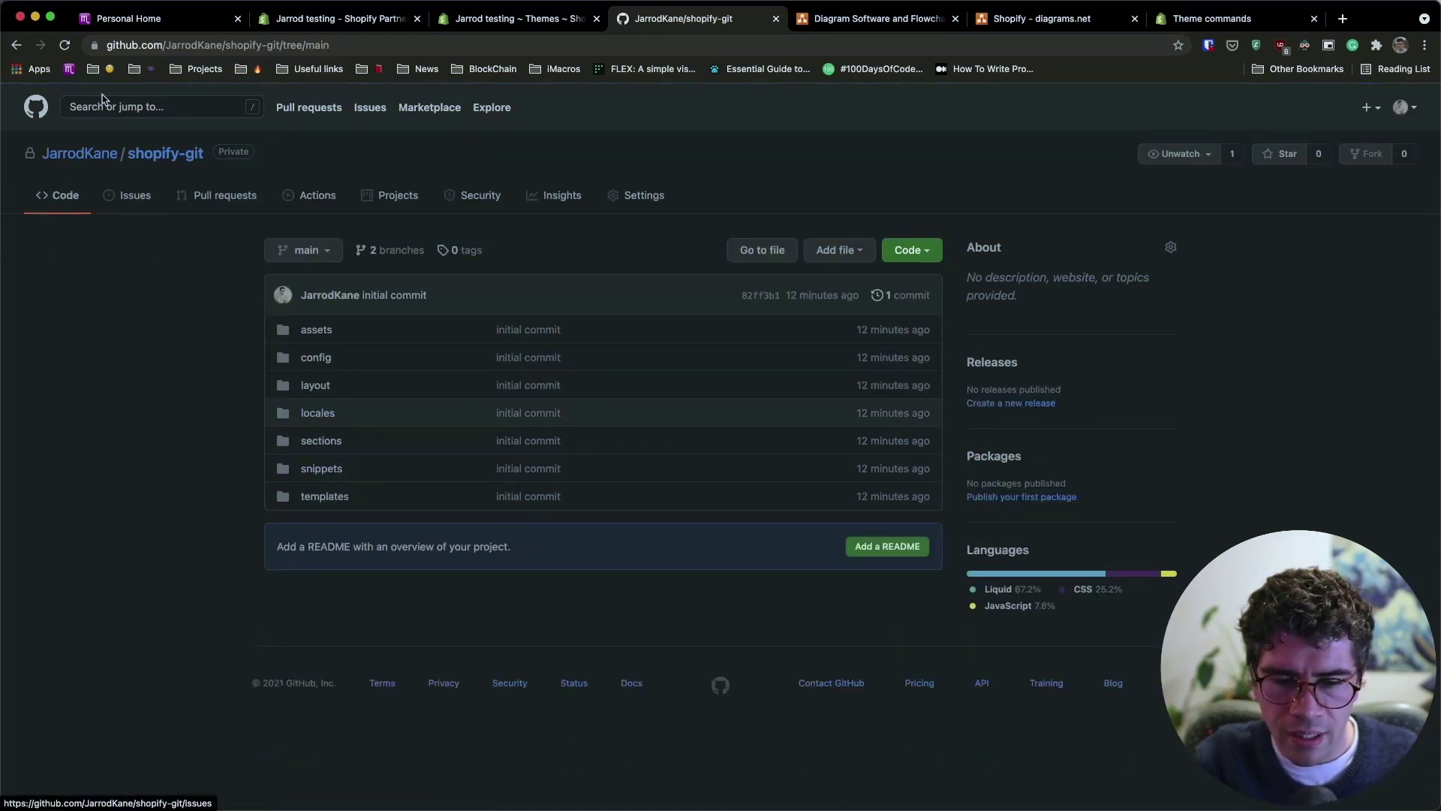
pyautogui.click(66, 47)
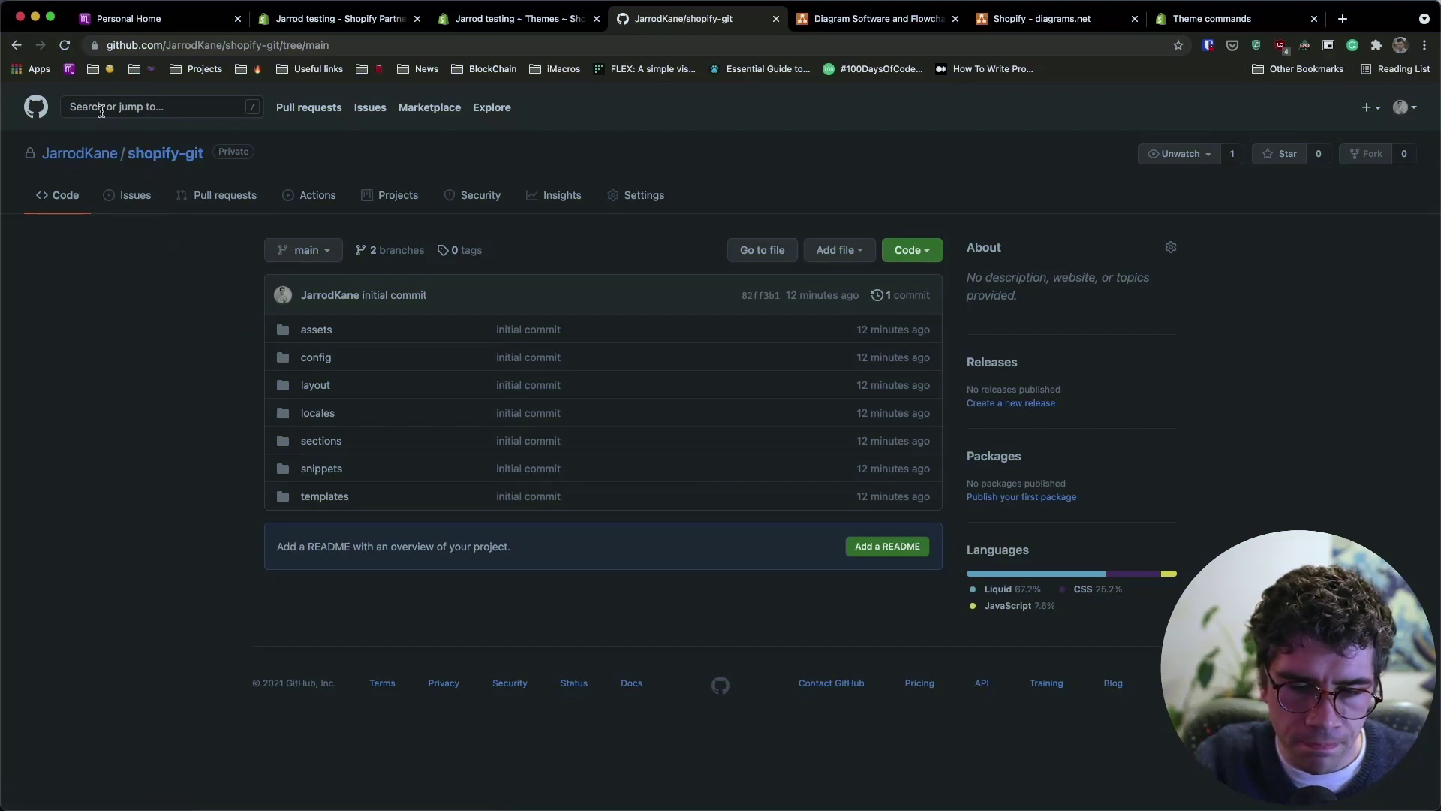
pyautogui.click(65, 45)
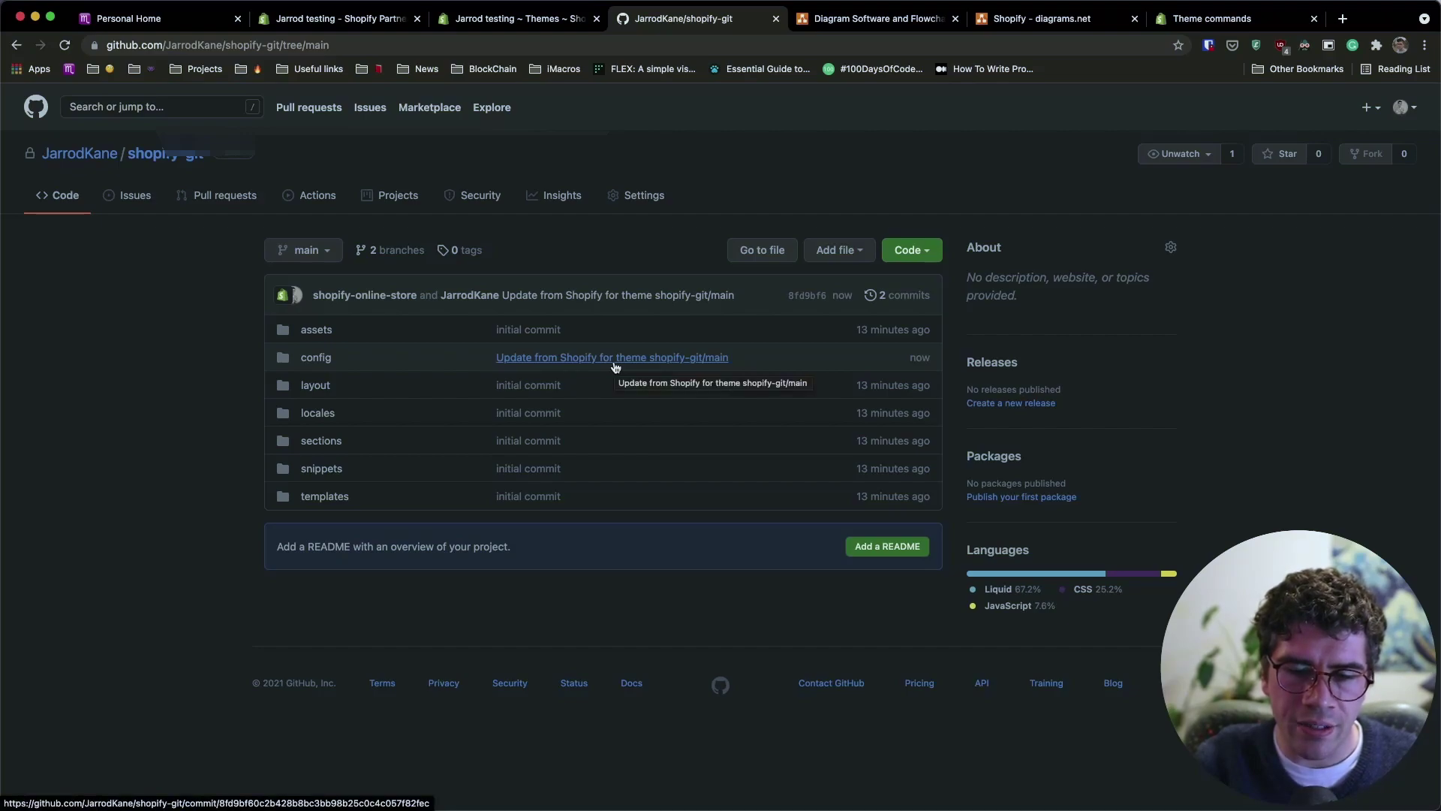
pyautogui.hotkey('ctrl', 'Up')
# Step: Run git pull in Terminal to fetch the updated config/settings_data.json, then return to Shopify Themes
pyautogui.click(315, 250)
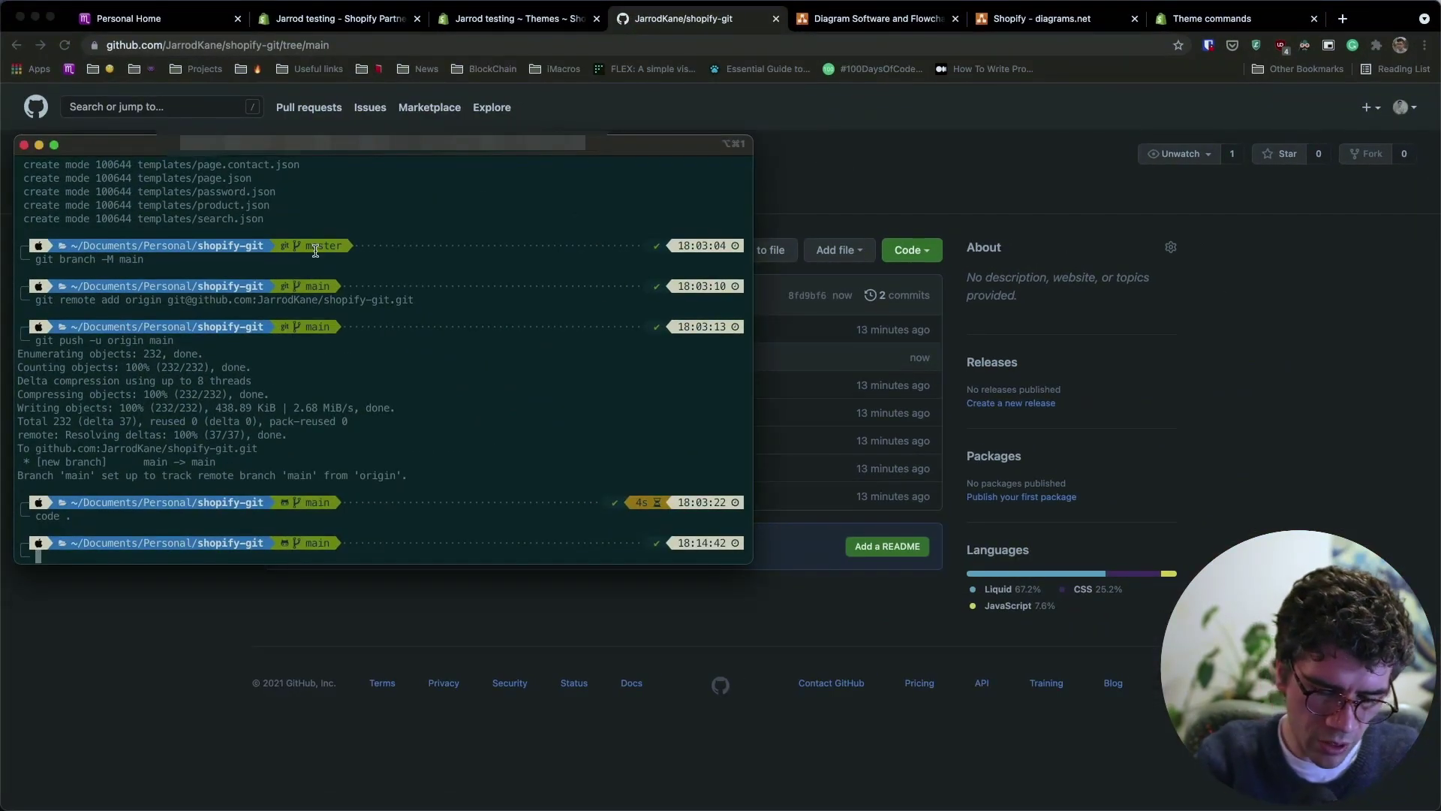
pyautogui.write('git pull')
pyautogui.press('Return')
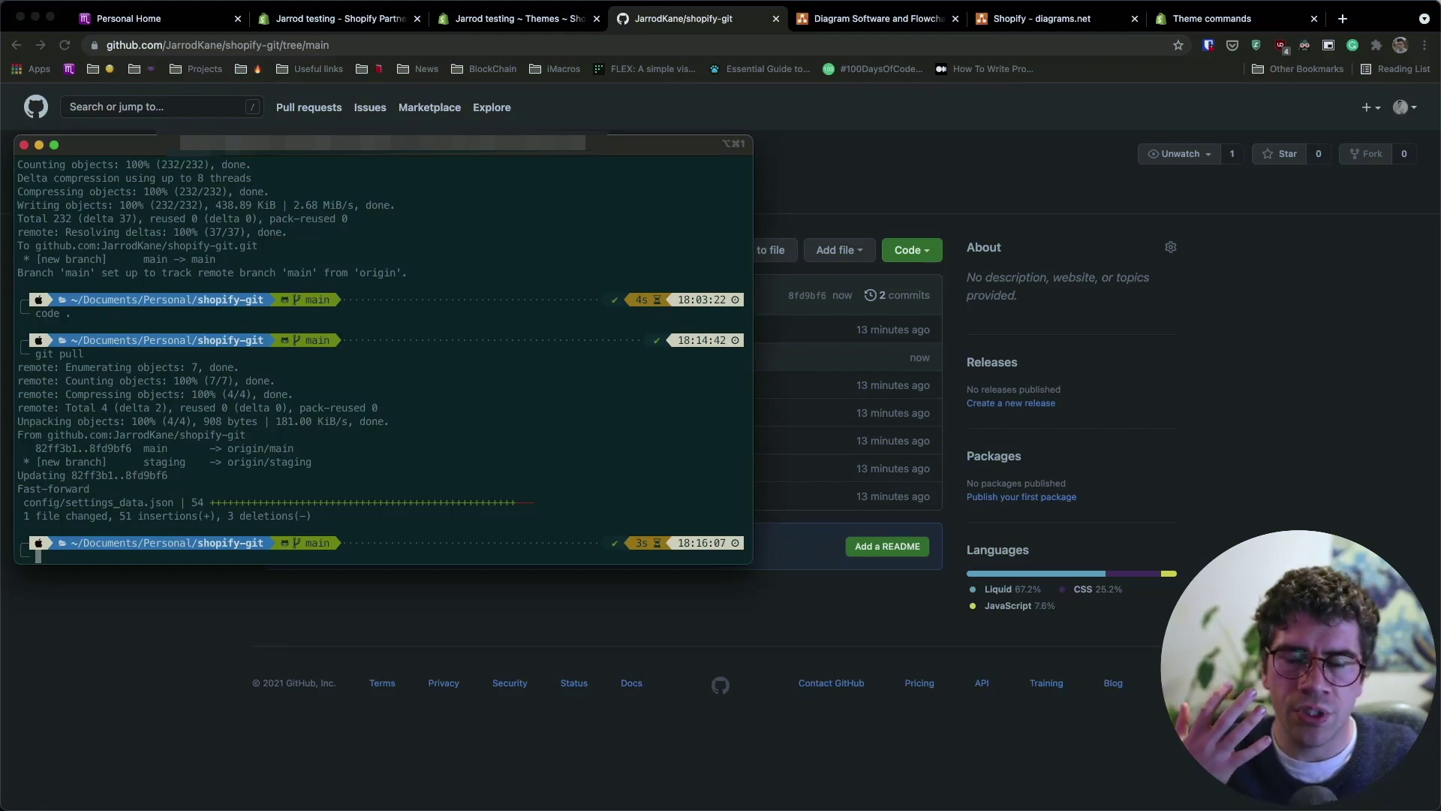
pyautogui.write('th')
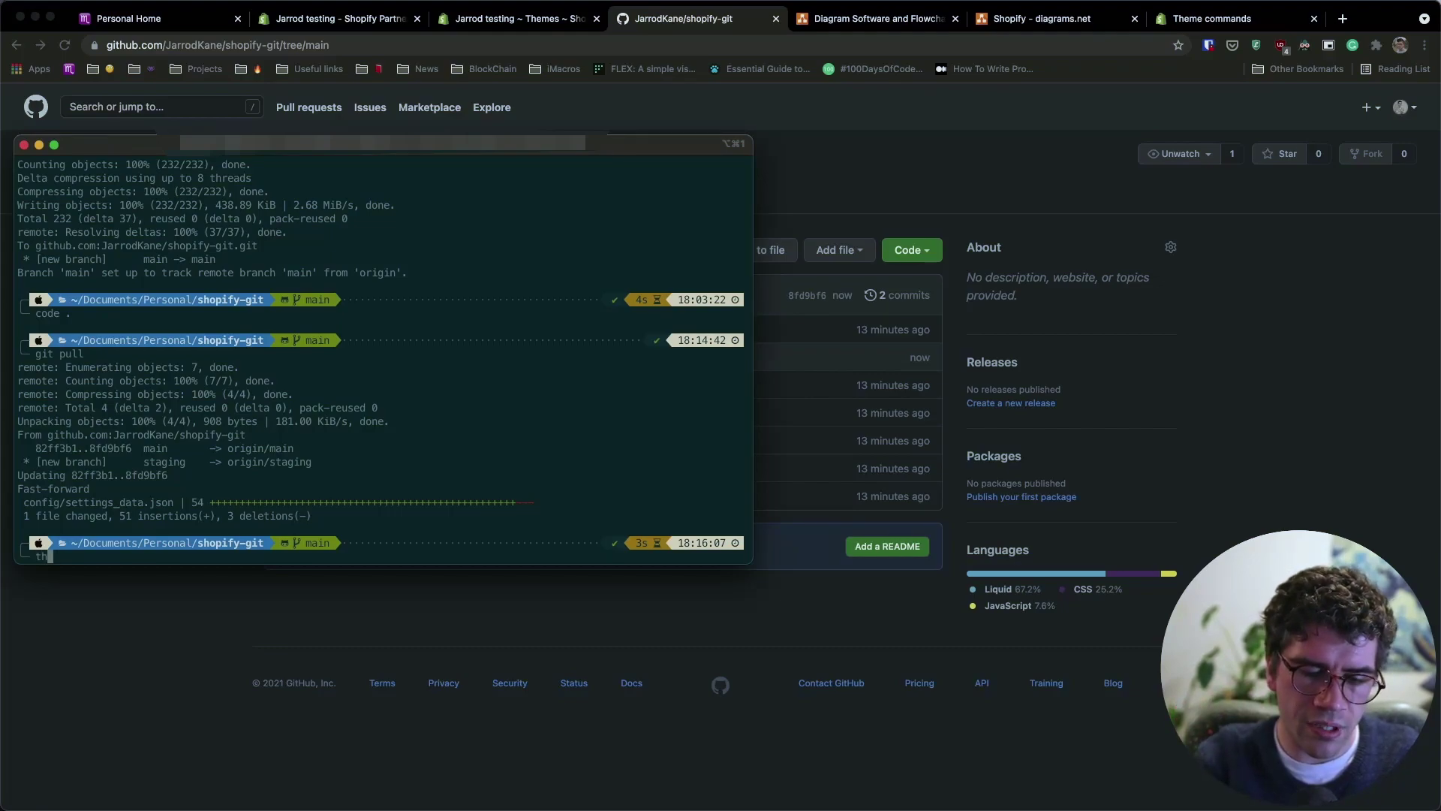
pyautogui.press('BackSpace')
pyautogui.press('BackSpace')
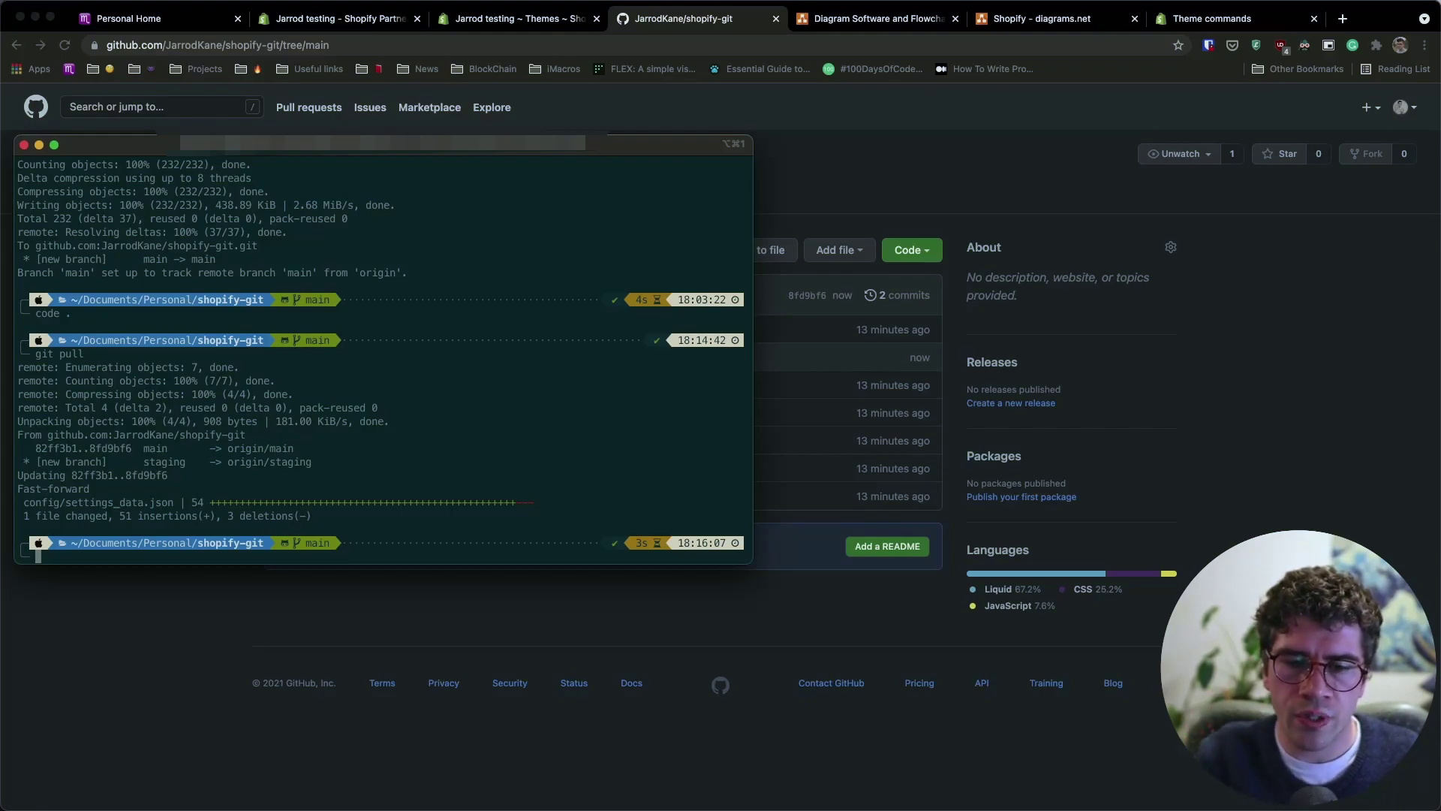
pyautogui.click(520, 20)
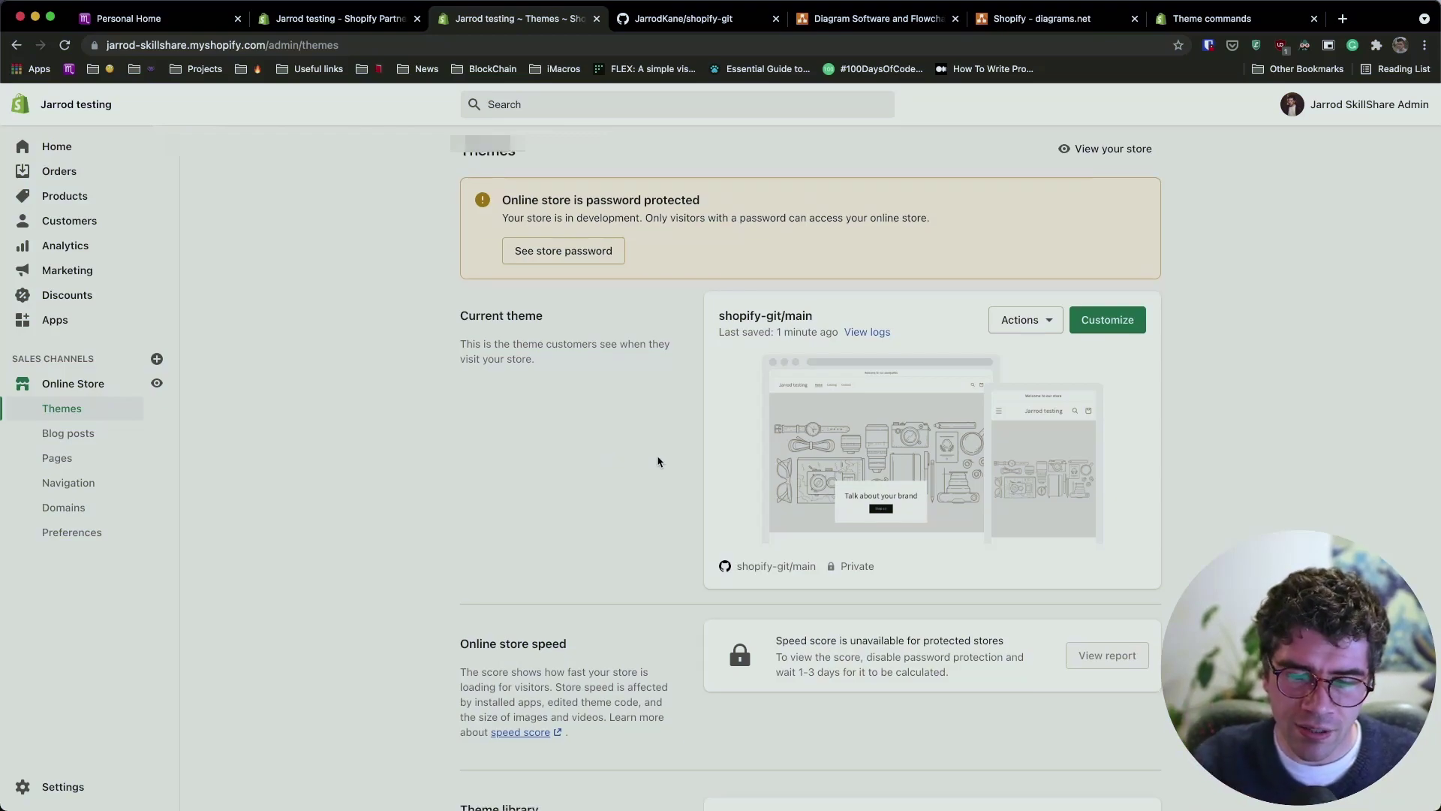
pyautogui.scroll(-5, 660, 461)
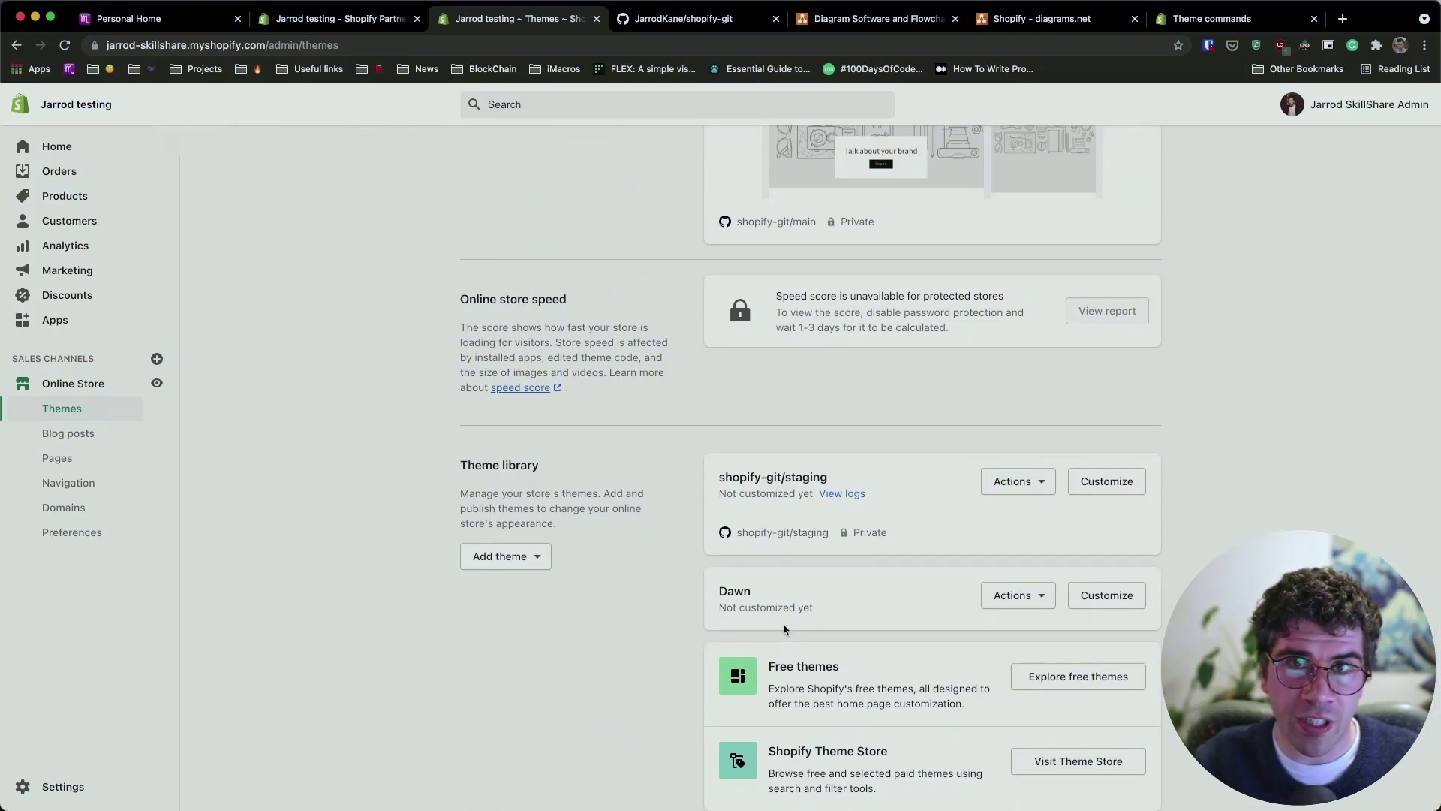